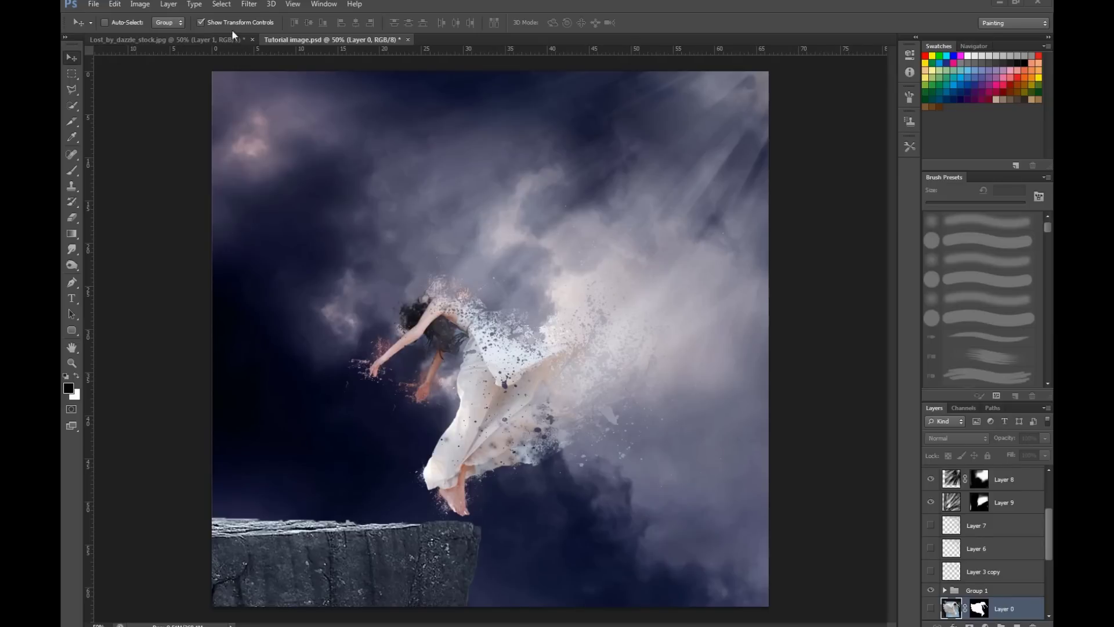
Switch to the Lost_by_dazzle_stock.jpg document containing the cut-out woman
click(212, 37)
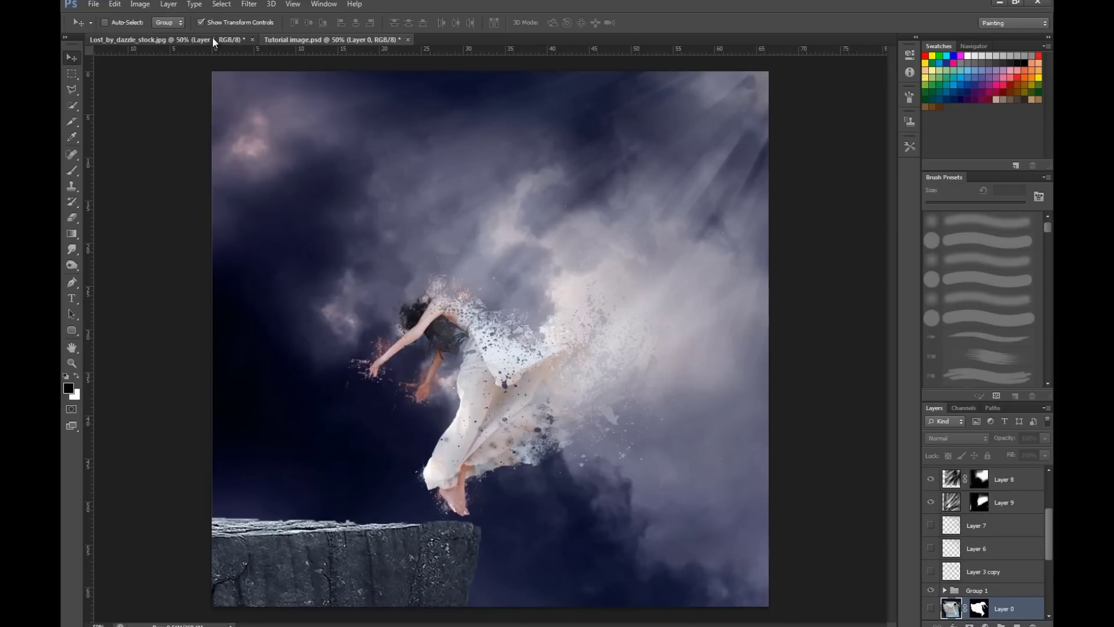
drag(661, 349, 637, 337)
key(ctrl+minus)
key(ctrl+minus)
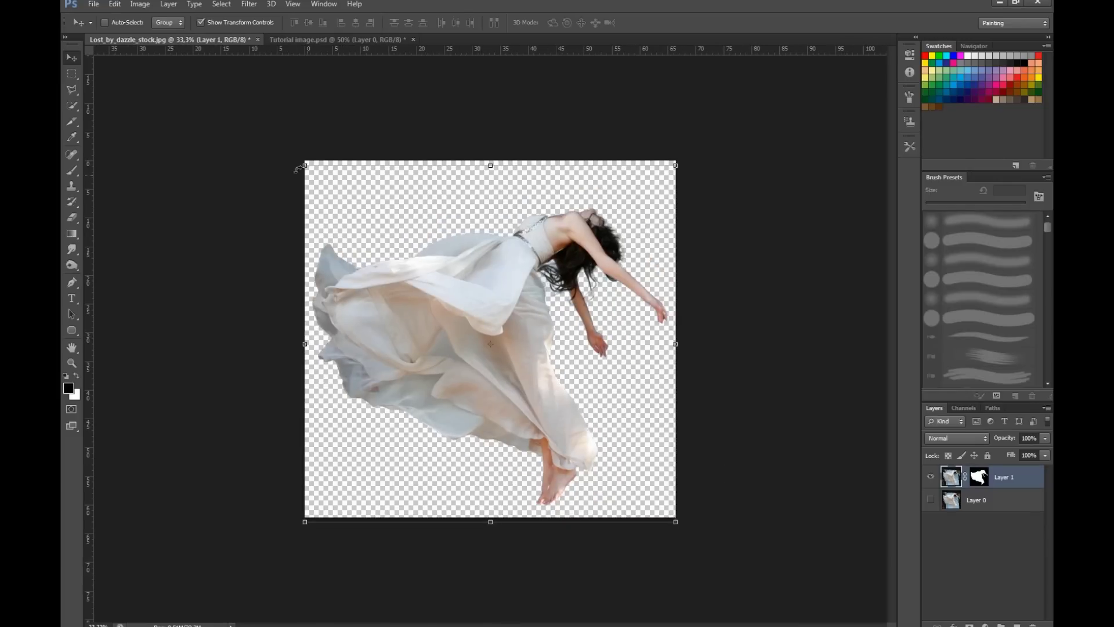
click(114, 4)
mouse_move(200, 241)
click(313, 384)
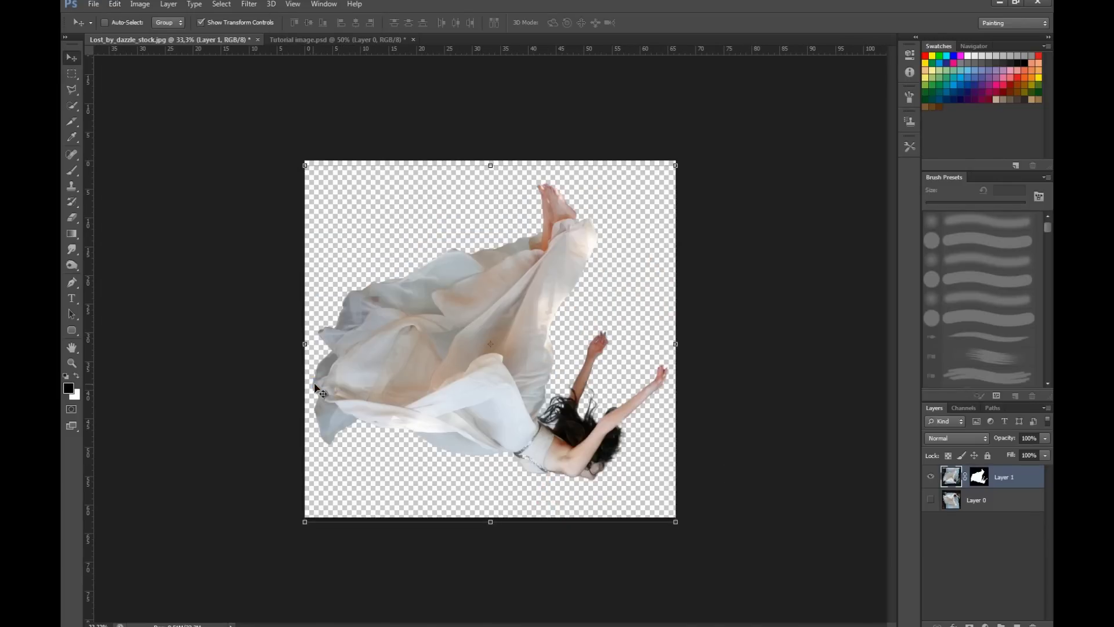
key(ctrl+z)
Flip the cut-out woman on Layer 1 horizontally
click(139, 4)
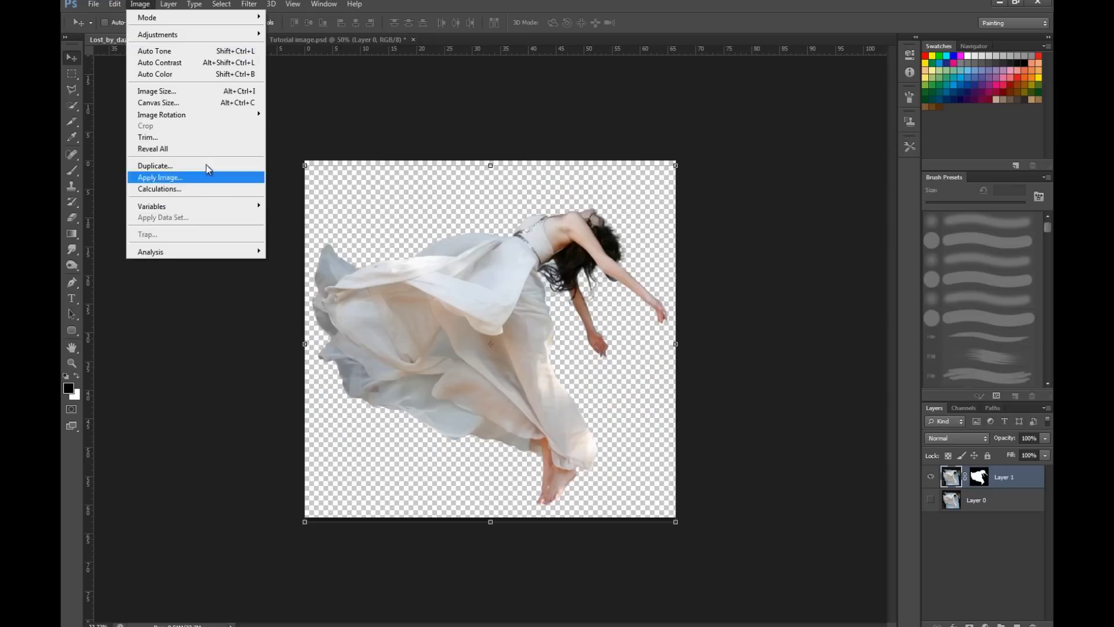
mouse_move(115, 4)
mouse_move(217, 240)
click(345, 373)
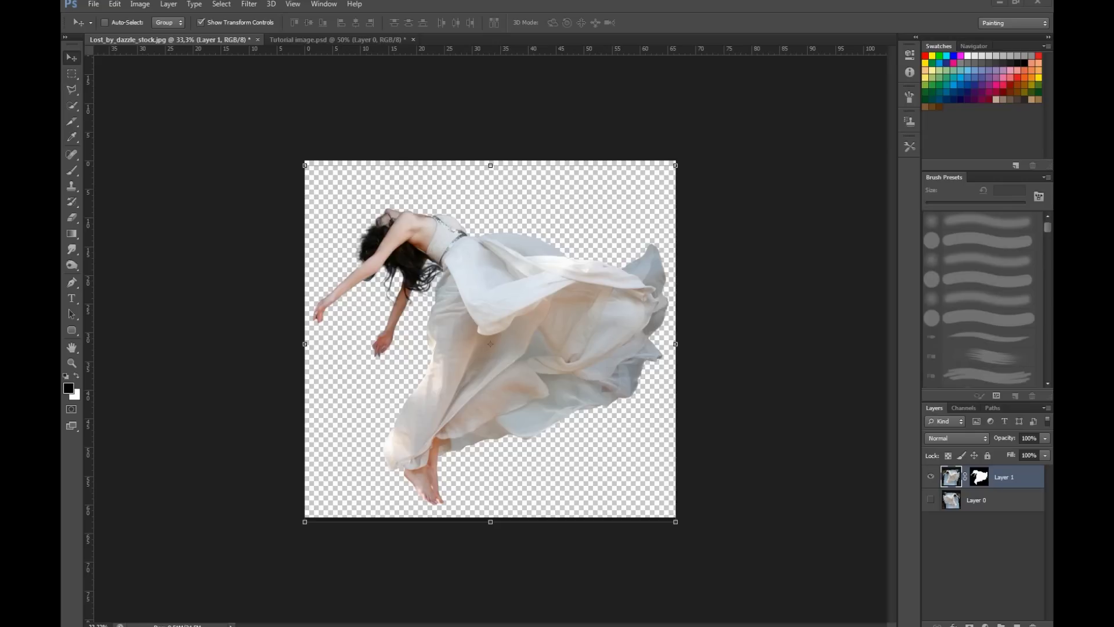
Place the dark_sky image above the woman and enlarge it until it covers the whole canvas
drag(227, 395, 532, 288)
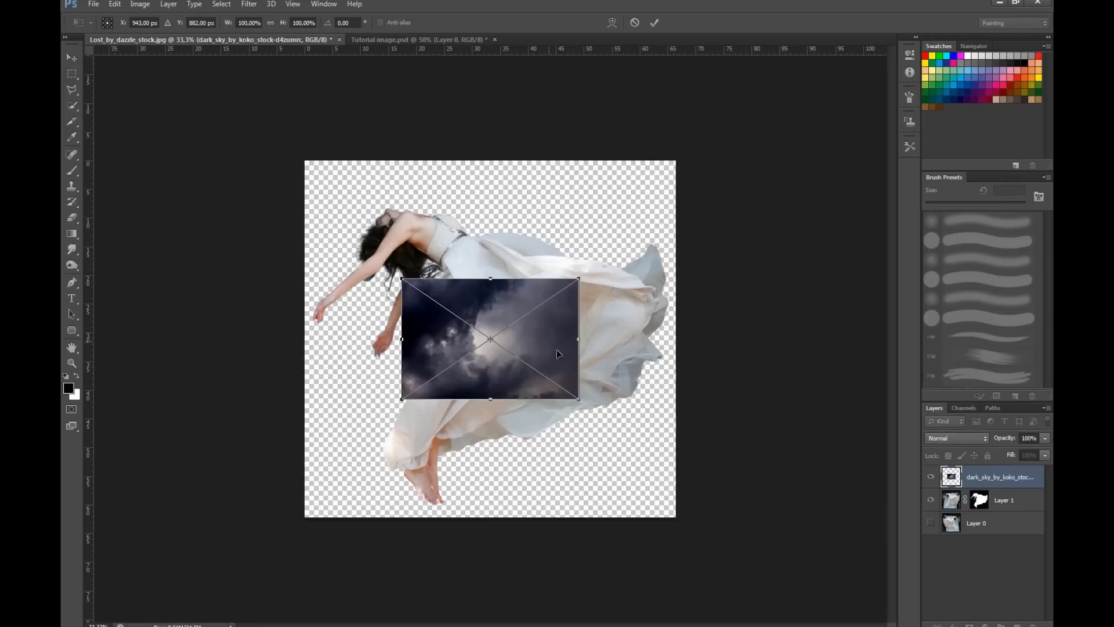
drag(574, 394, 823, 566)
drag(400, 277, 222, 154)
click(654, 23)
drag(530, 385, 542, 379)
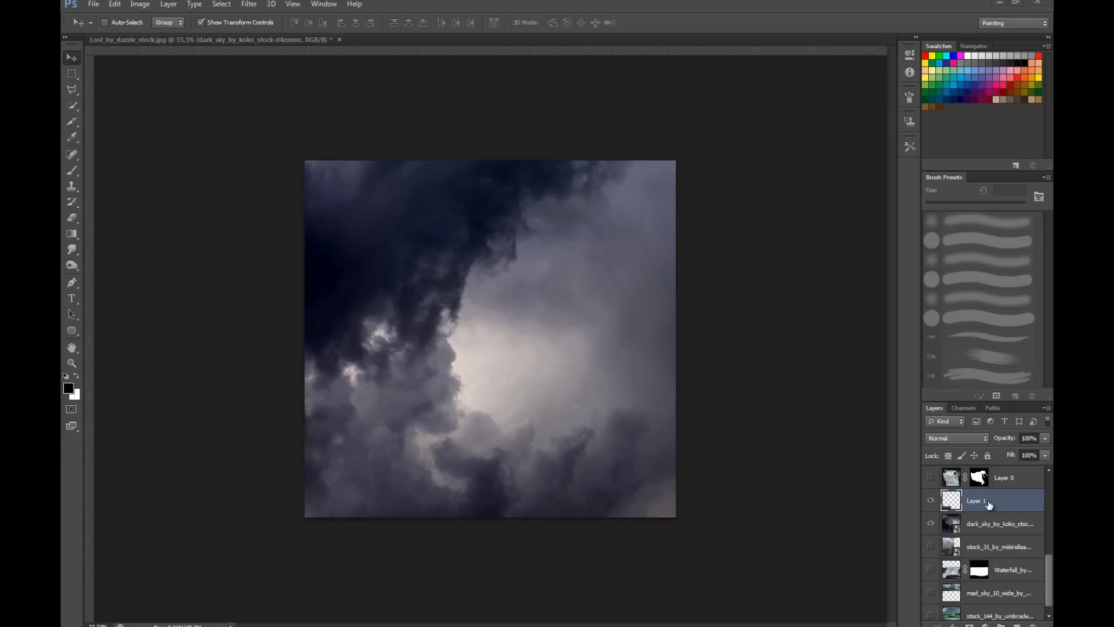
Copy the cliff layer from Tutorial image.psd into this document and lower it into the canvas's bottom-left corner
drag(952, 497, 422, 425)
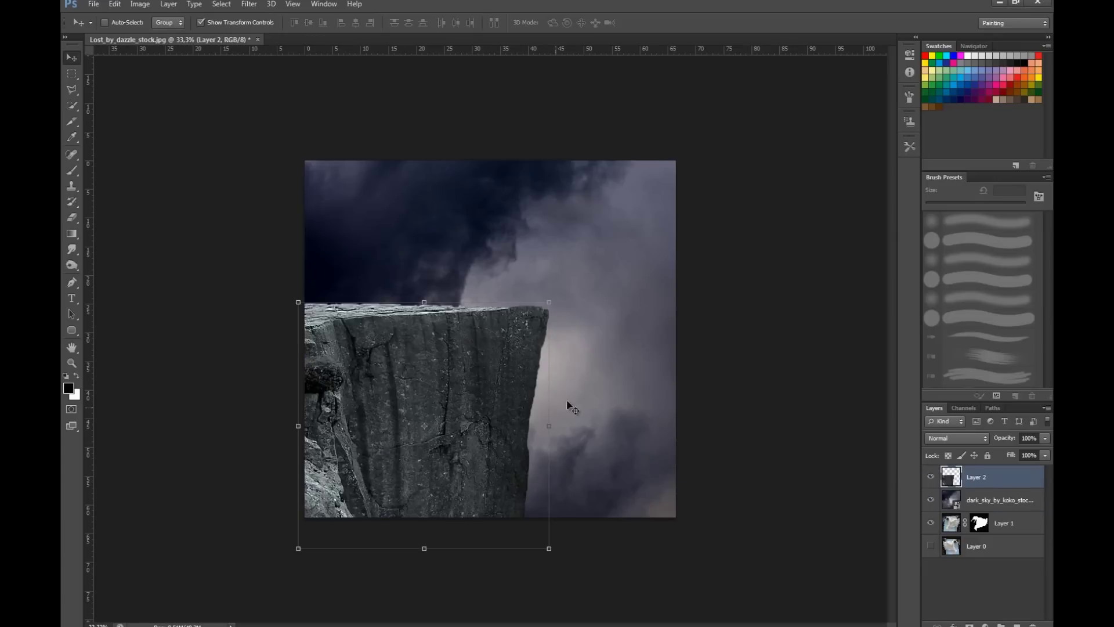
drag(464, 420, 478, 565)
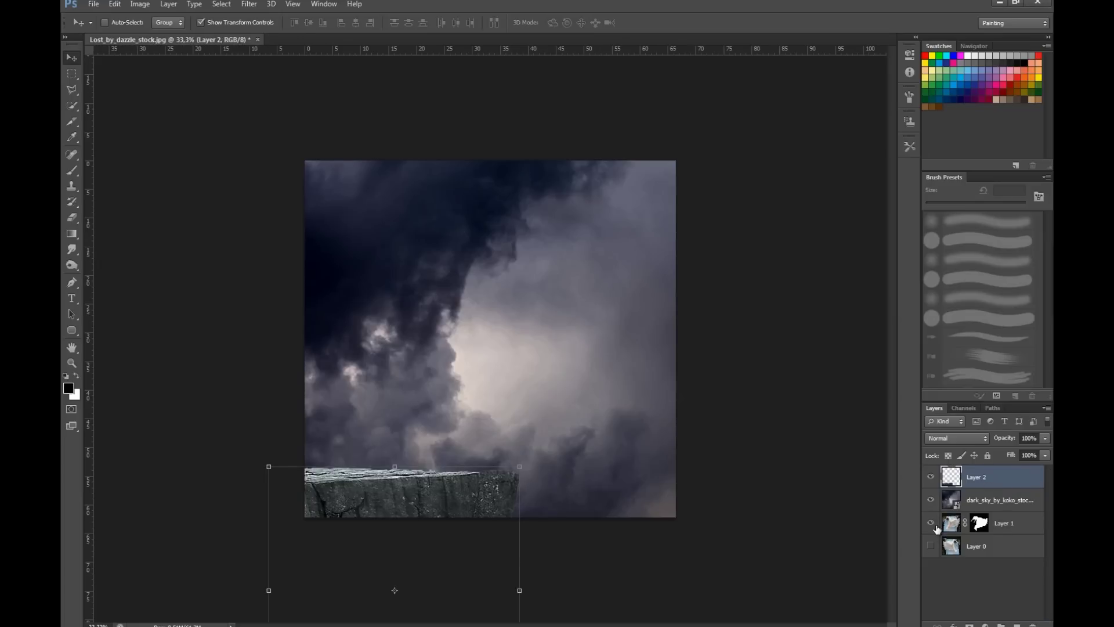
Move Layer 1 above the sky layer and scale the woman to about 51%, placing her over the cliff's edge
drag(990, 526, 990, 489)
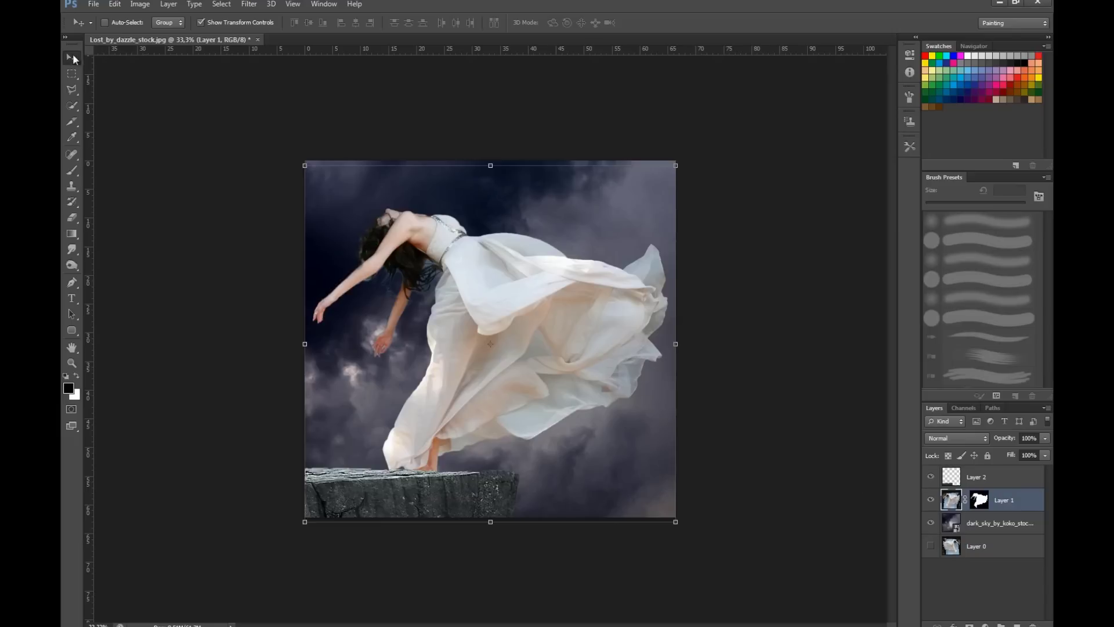
drag(306, 166, 485, 339)
drag(591, 401, 538, 357)
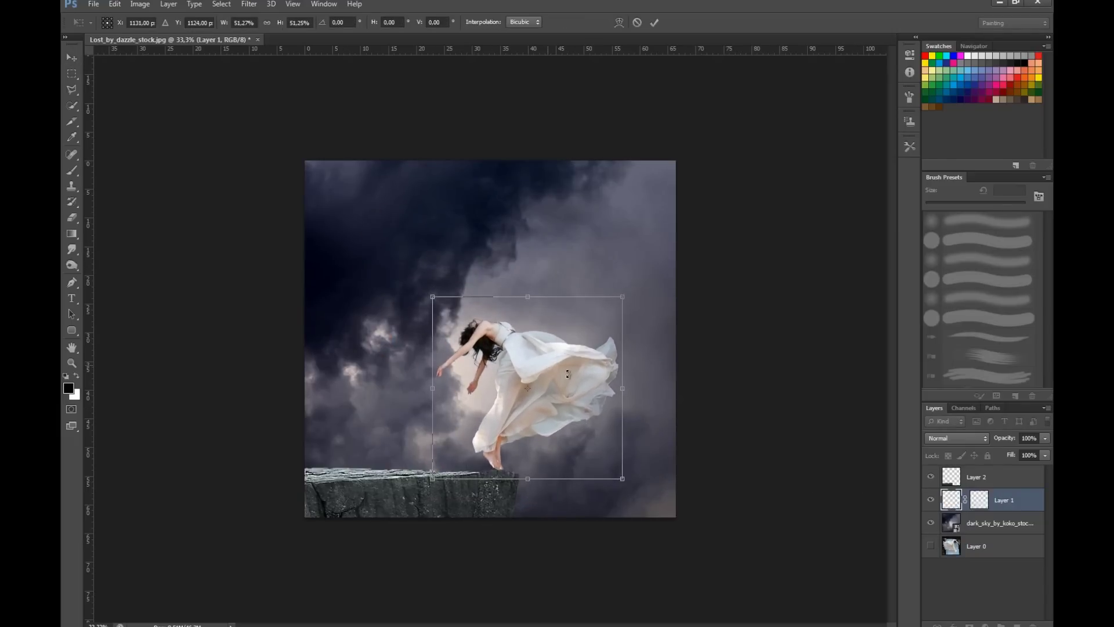
click(654, 23)
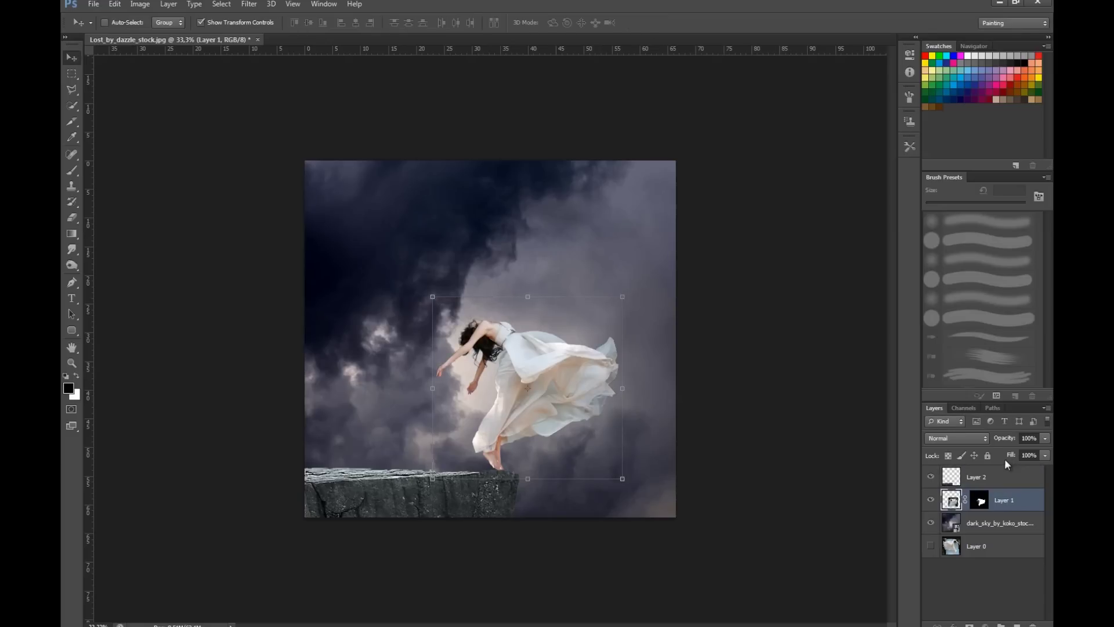
Stack Layer 1 above the cliff layer and shift the cliff and the woman left so she floats just off its edge
drag(1004, 502, 1002, 468)
drag(516, 417, 508, 411)
click(1004, 501)
drag(625, 480, 587, 481)
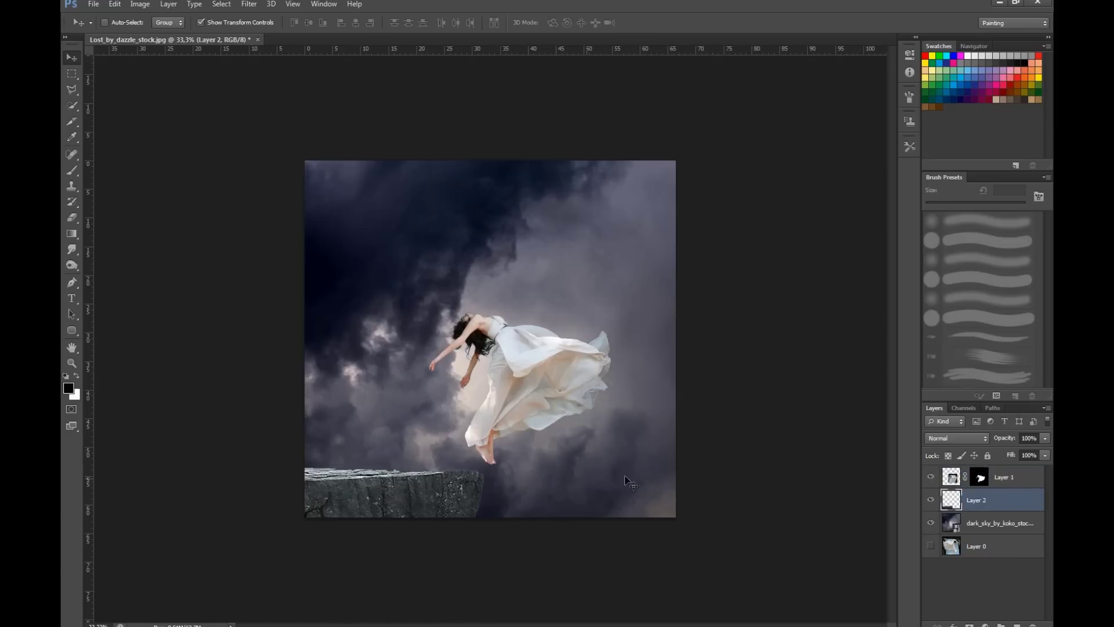
click(1004, 477)
mouse_move(767, 459)
mouse_down()
mouse_move(748, 457)
mouse_move(759, 460)
mouse_up()
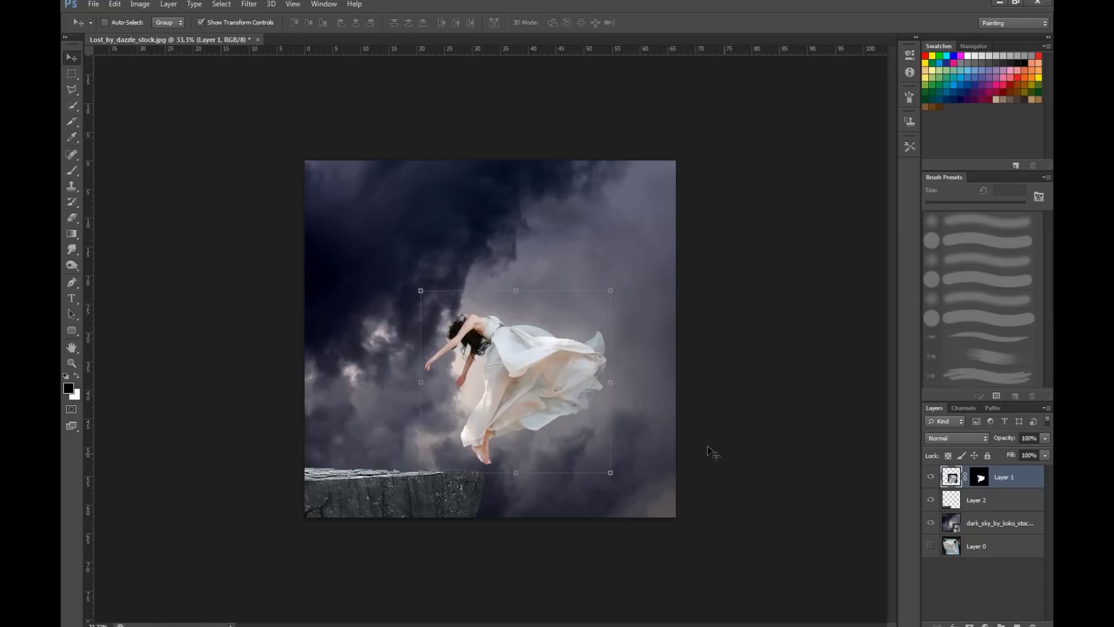
drag(679, 431, 670, 434)
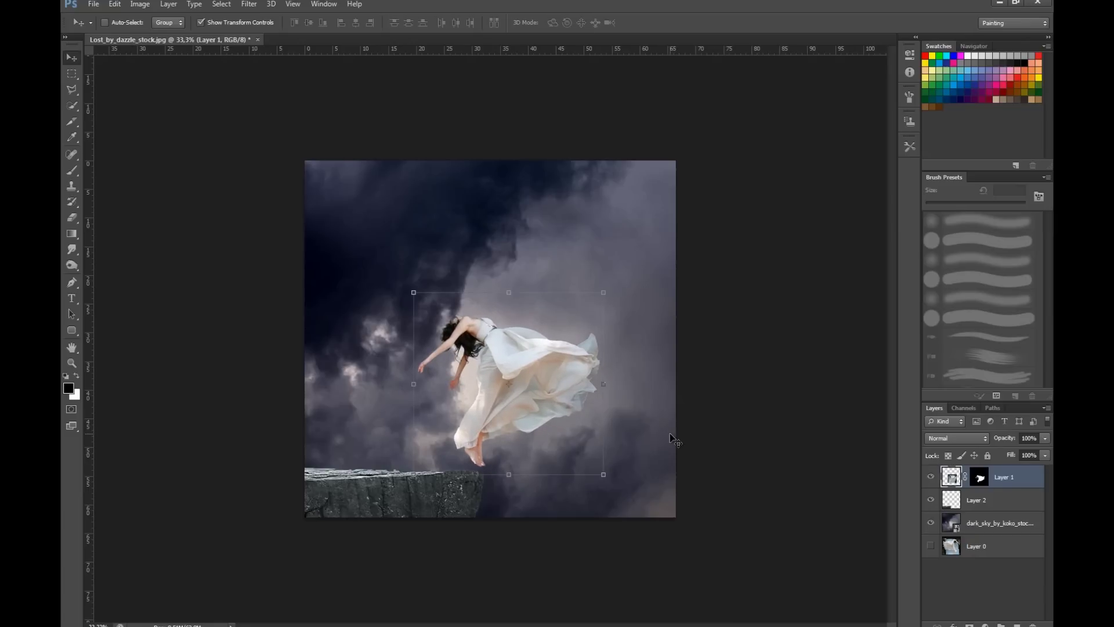
Target Layer 1's mask with the Brush tool in black, using the 895 px splatter preset
key(ctrl+plus)
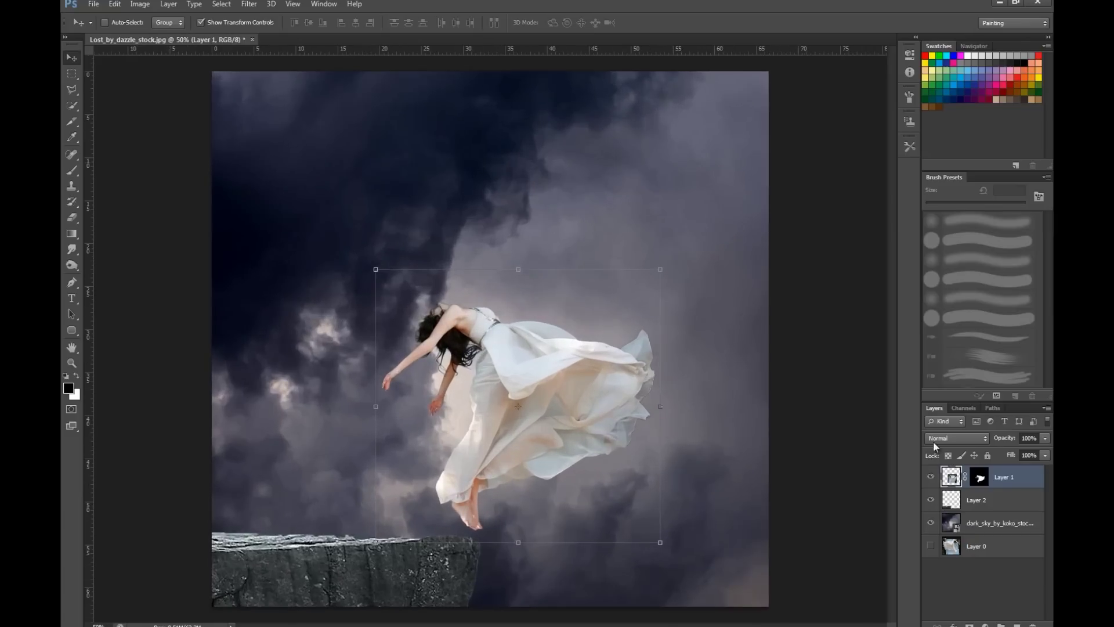
click(982, 478)
click(72, 170)
scroll(1047, 241, down, 3)
drag(1045, 237, 1045, 391)
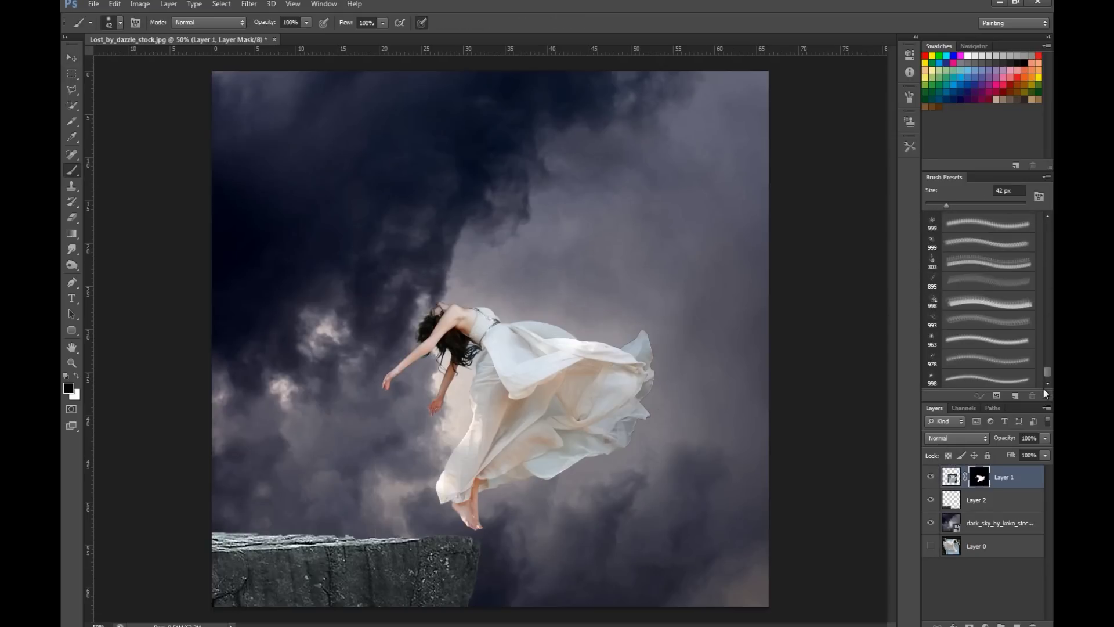
click(976, 300)
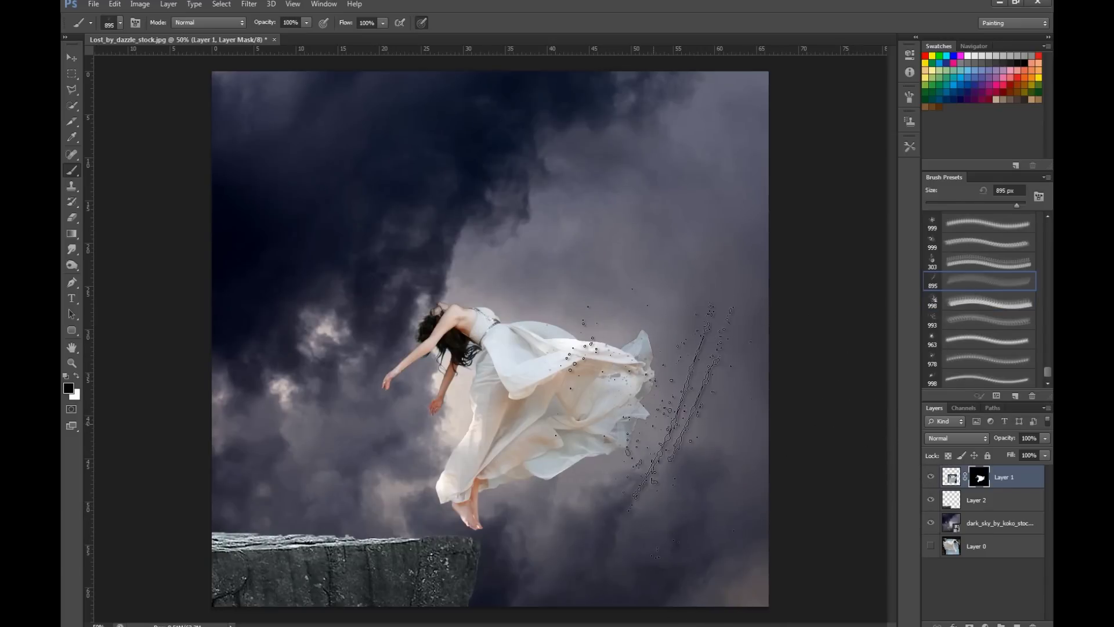
Break up the dress's outer edge on Layer 1's mask with the 999 px splatter brush, reduced to 184 px
click(966, 262)
click(966, 242)
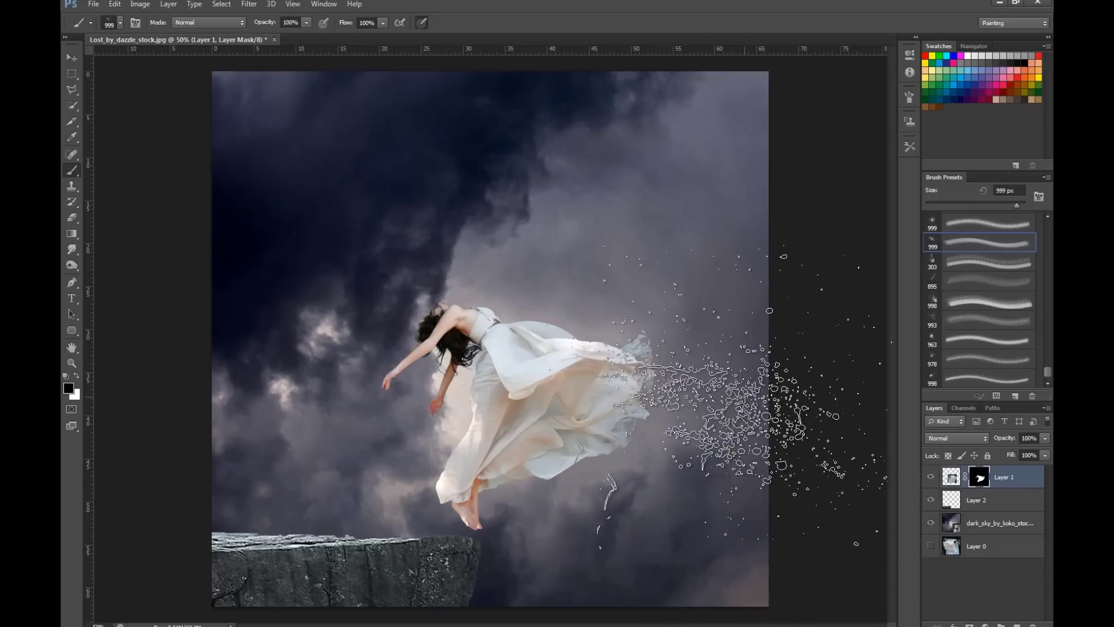
drag(1016, 205, 998, 208)
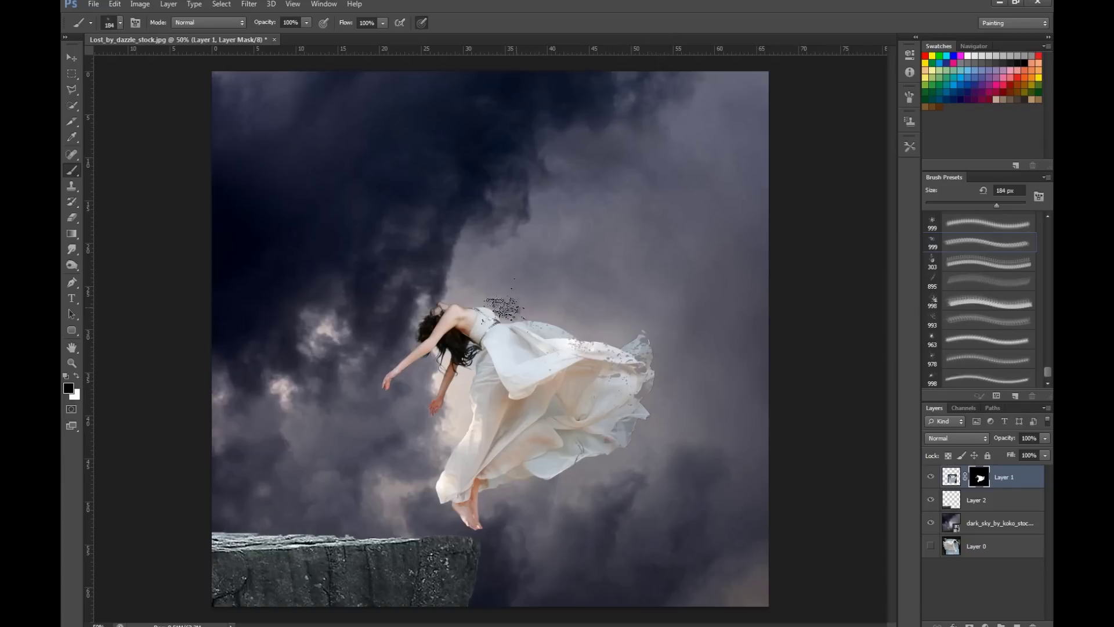
Speckle the woman's hair and upper back on Layer 1's mask with the other 999 px splatter brush at 201 px
scroll(978, 251, up, 1)
click(978, 247)
drag(1017, 205, 1000, 205)
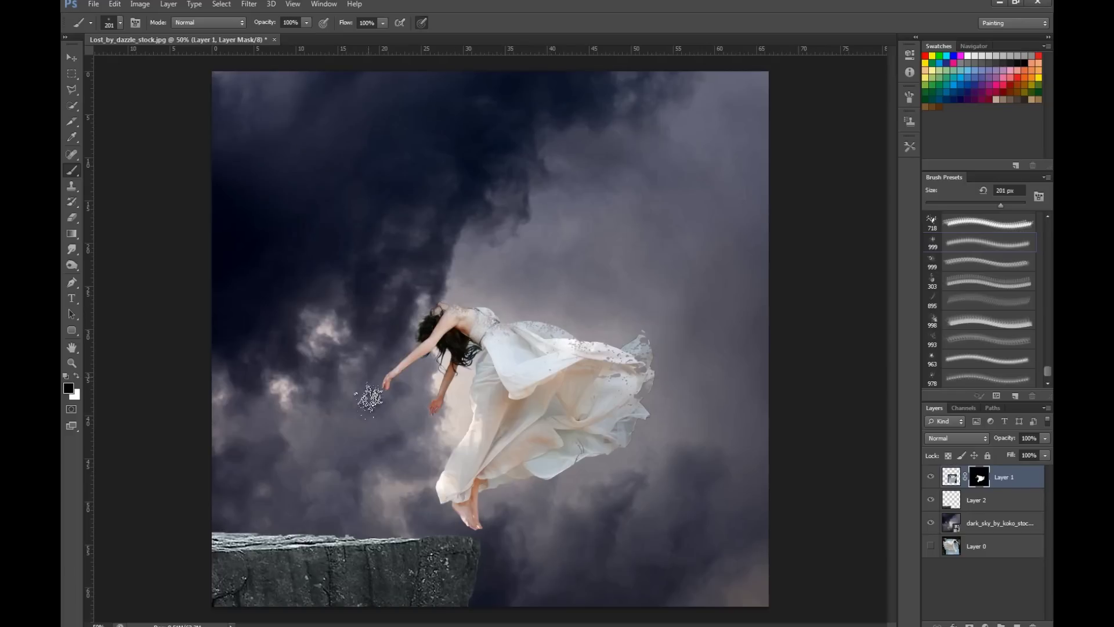
Erode the trailing end of the dress on Layer 1's mask with the 998 px splatter brush at 193 px and 345 px
scroll(1005, 281, down, 1)
click(986, 358)
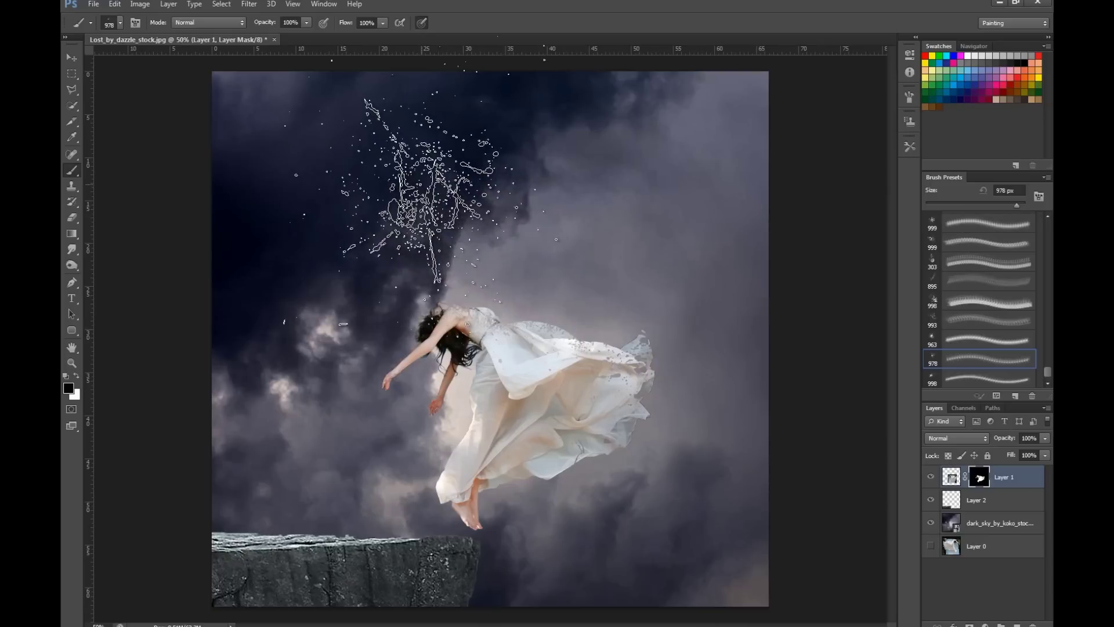
click(984, 380)
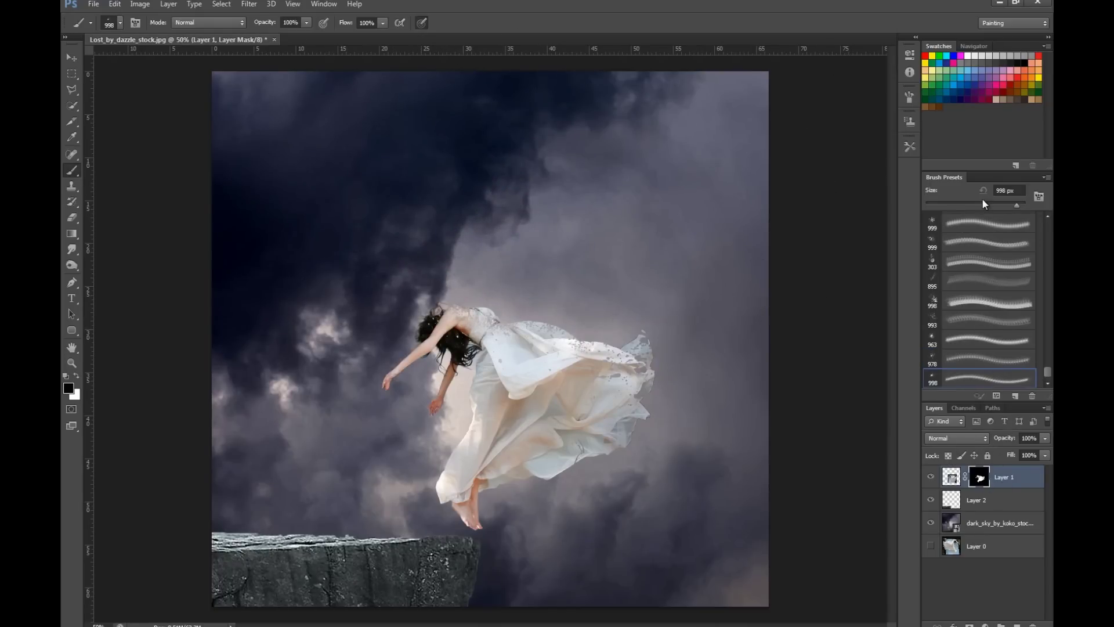
drag(1005, 201, 998, 203)
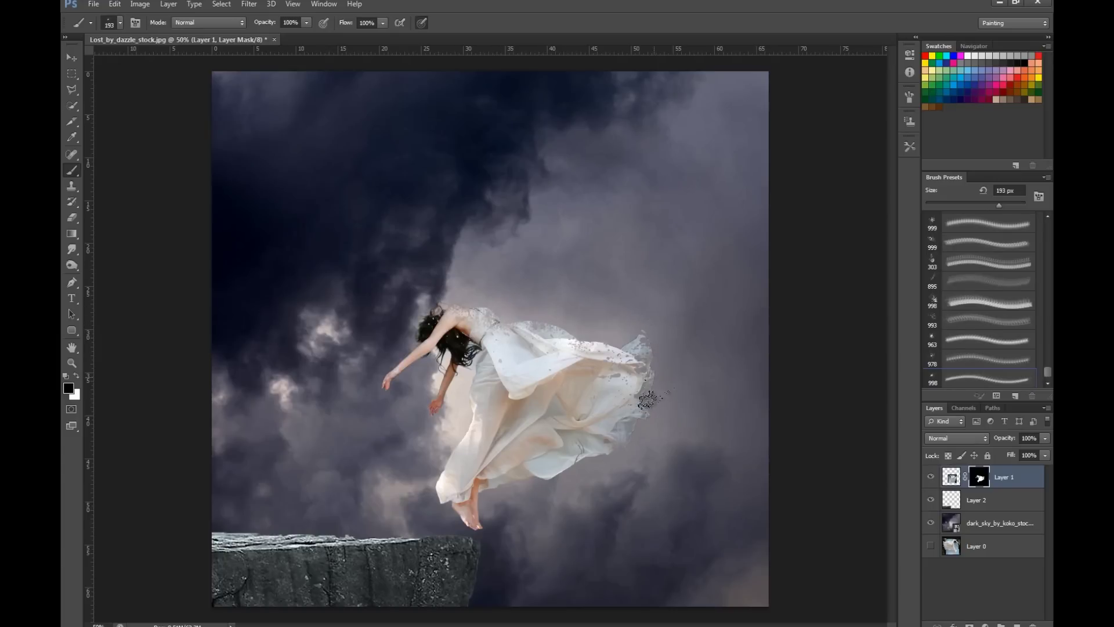
click(977, 382)
drag(1008, 201, 1006, 202)
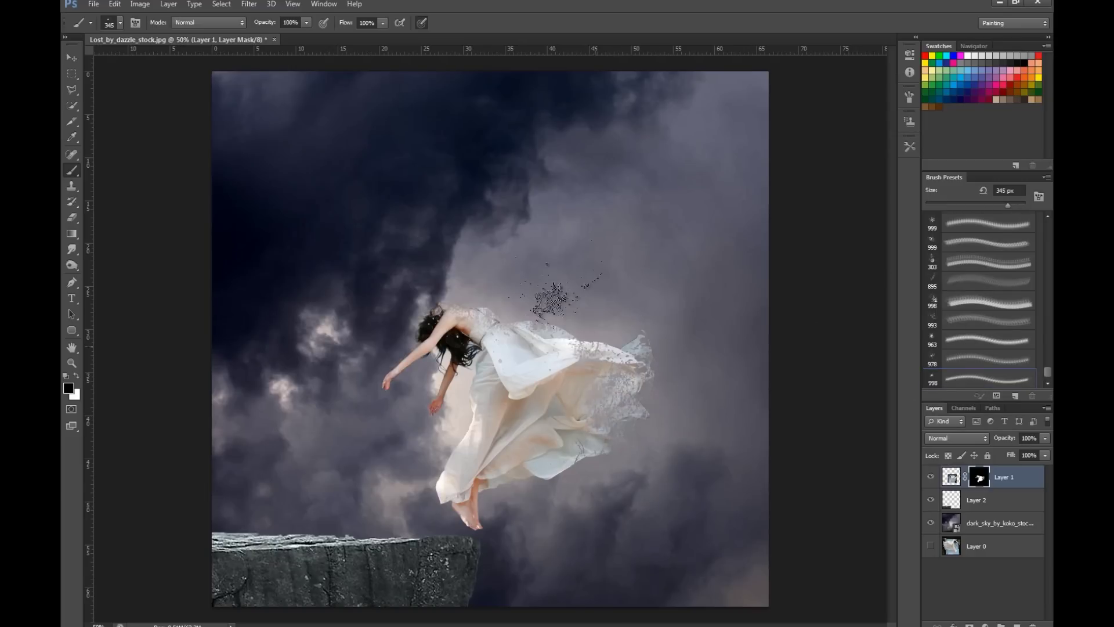
Disperse the dress's lower hem and loose fragments on Layer 1's mask with the 965 px splatter brush, reduced to 141 px
scroll(976, 357, up, 4)
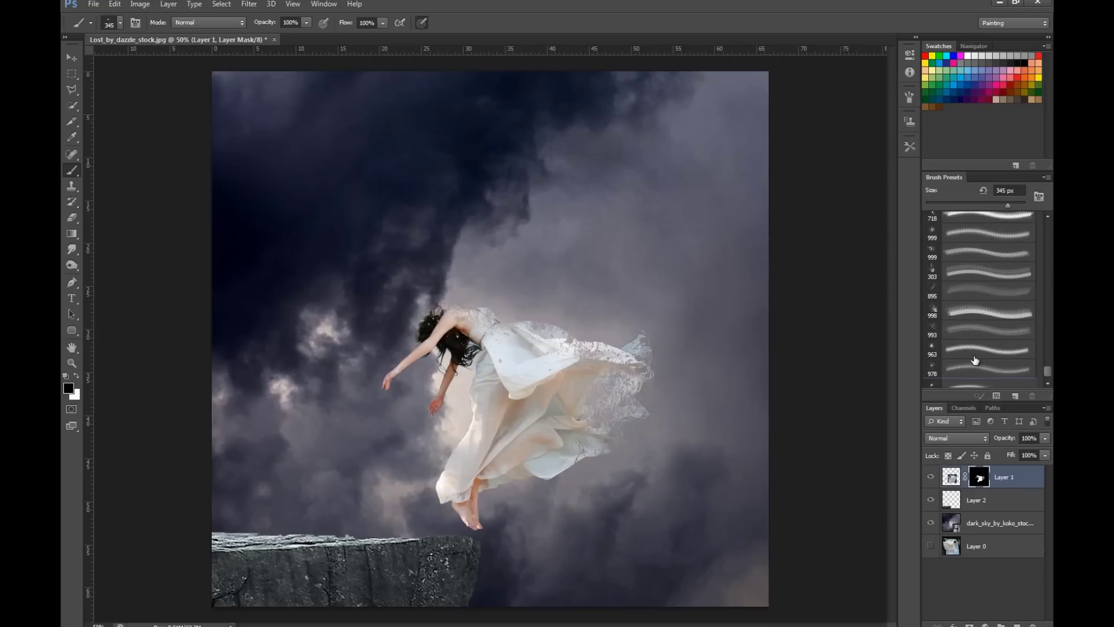
click(966, 306)
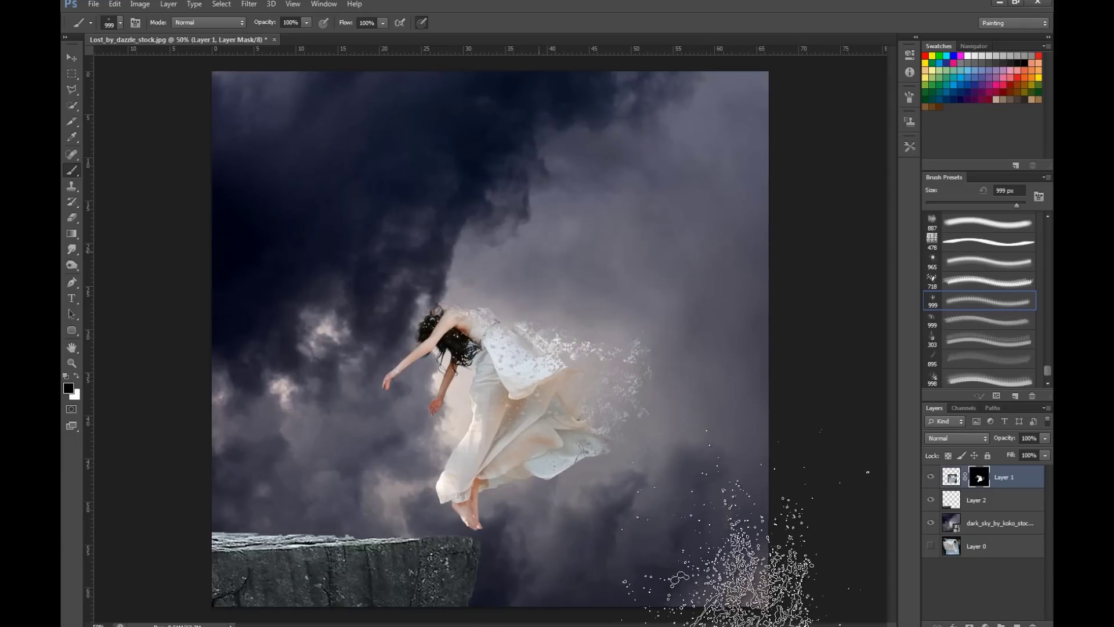
scroll(993, 343, up, 1)
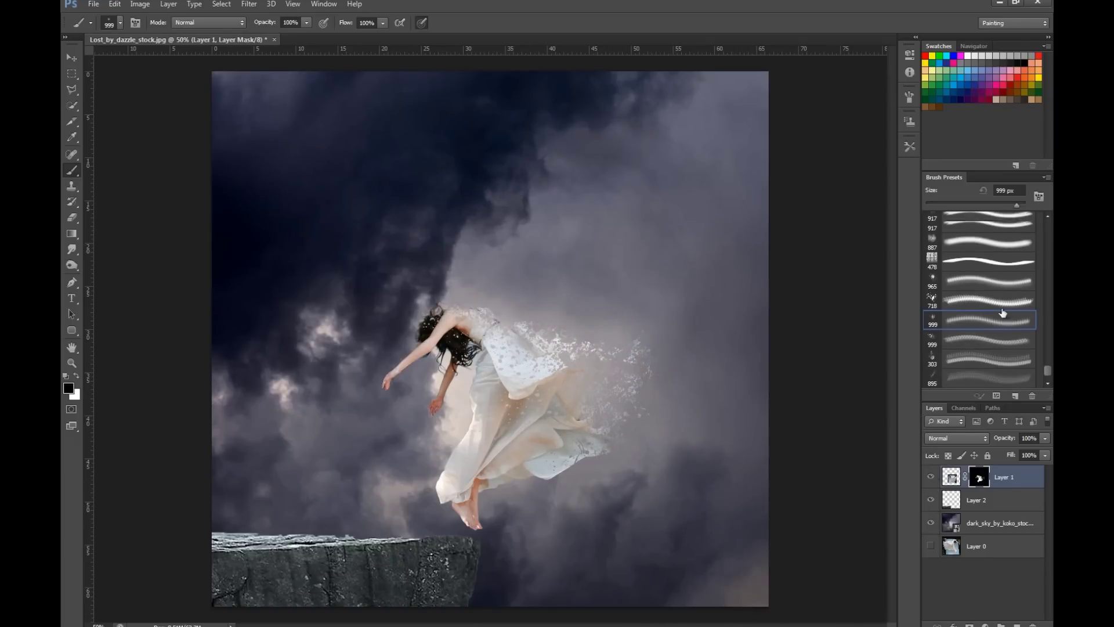
click(978, 281)
drag(1017, 205, 987, 206)
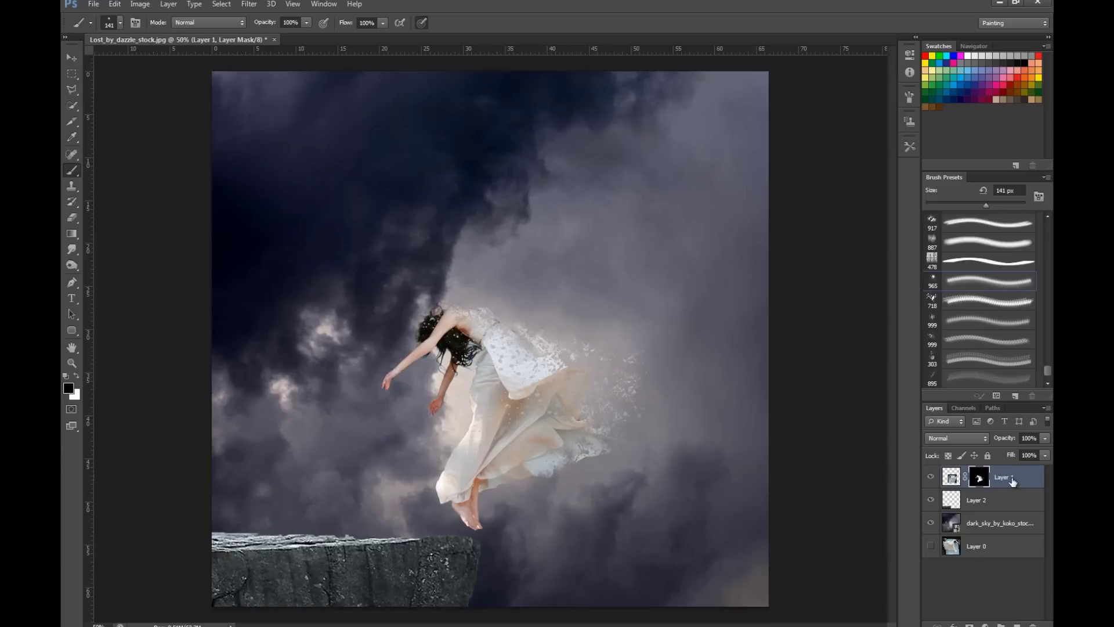
Add a new layer above Layer 1 and stamp pale skin-toned splatter above the shoulder with the 999 px brush at 191 px
click(1017, 625)
scroll(972, 315, down, 1)
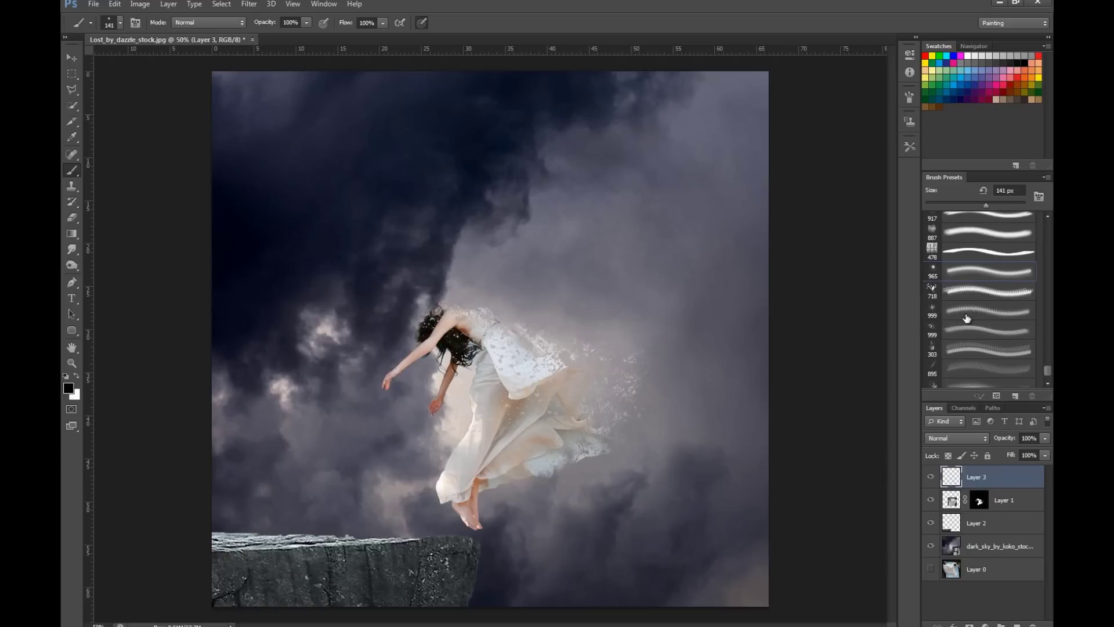
click(966, 330)
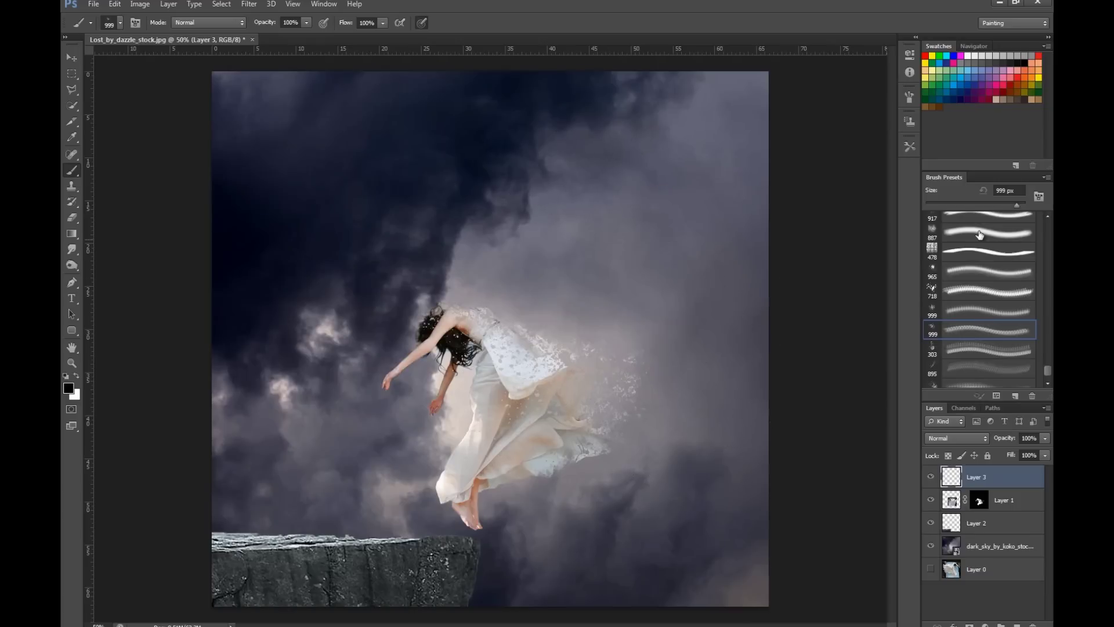
drag(1010, 210, 999, 210)
key(ctrl+plus)
key(ctrl+plus)
key(ctrl+plus)
key(ctrl+plus)
key(ctrl+minus)
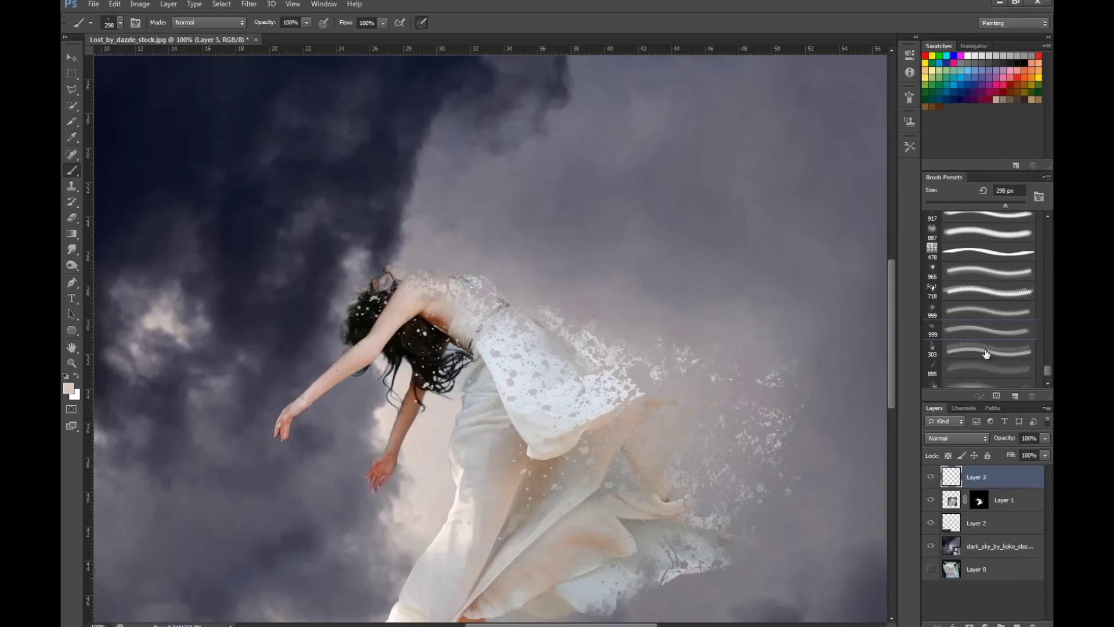
click(409, 273)
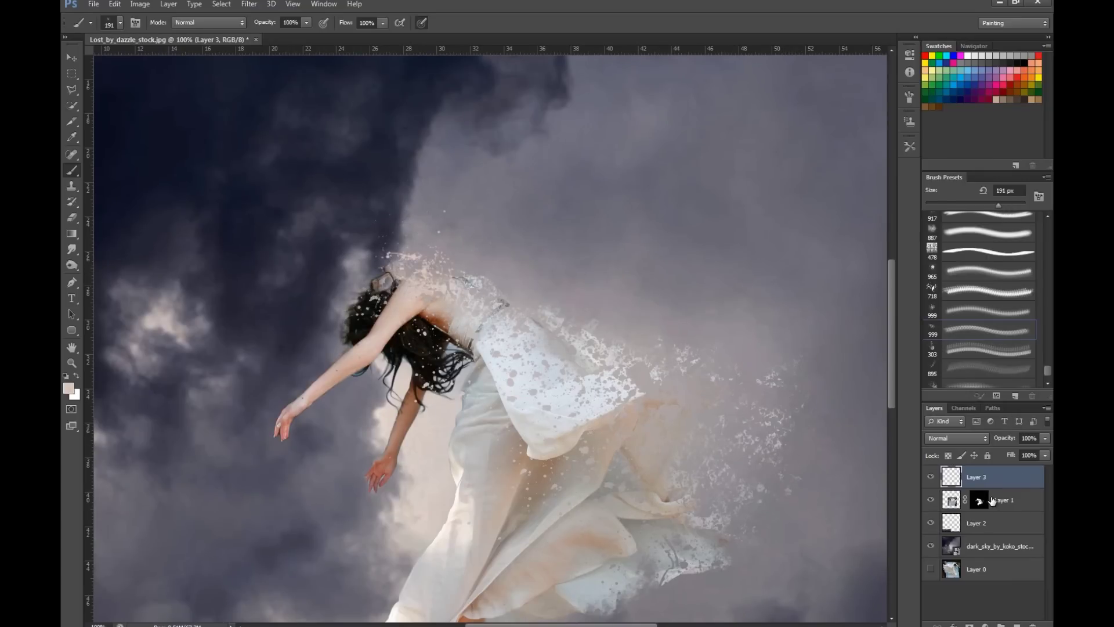
Stamp pale skin-toned splatter above the back of the dress with the 303 px brush, reduced to 184 px
click(981, 356)
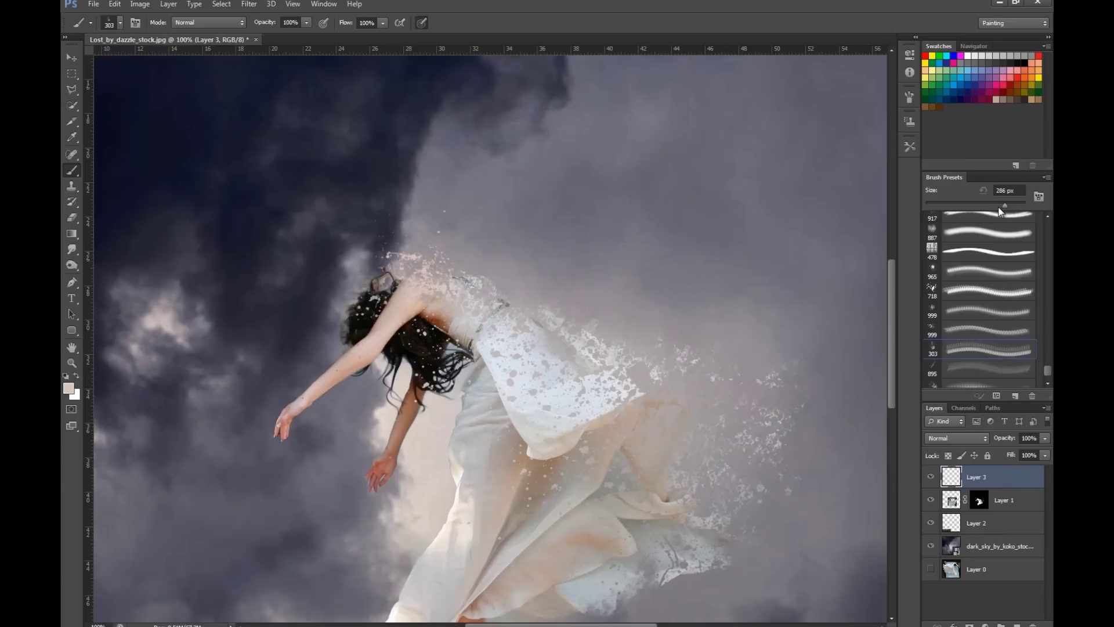
click(548, 307)
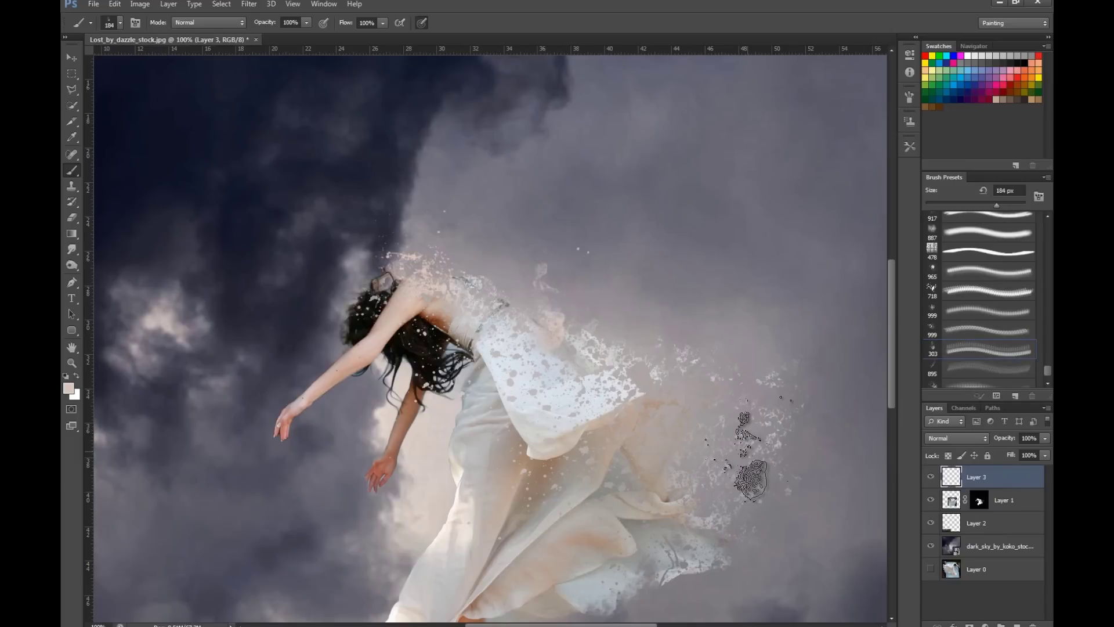
Undo the last splatter above the back of the dress and restamp it in light grey, using the 993 px brush at 201 px
click(557, 310)
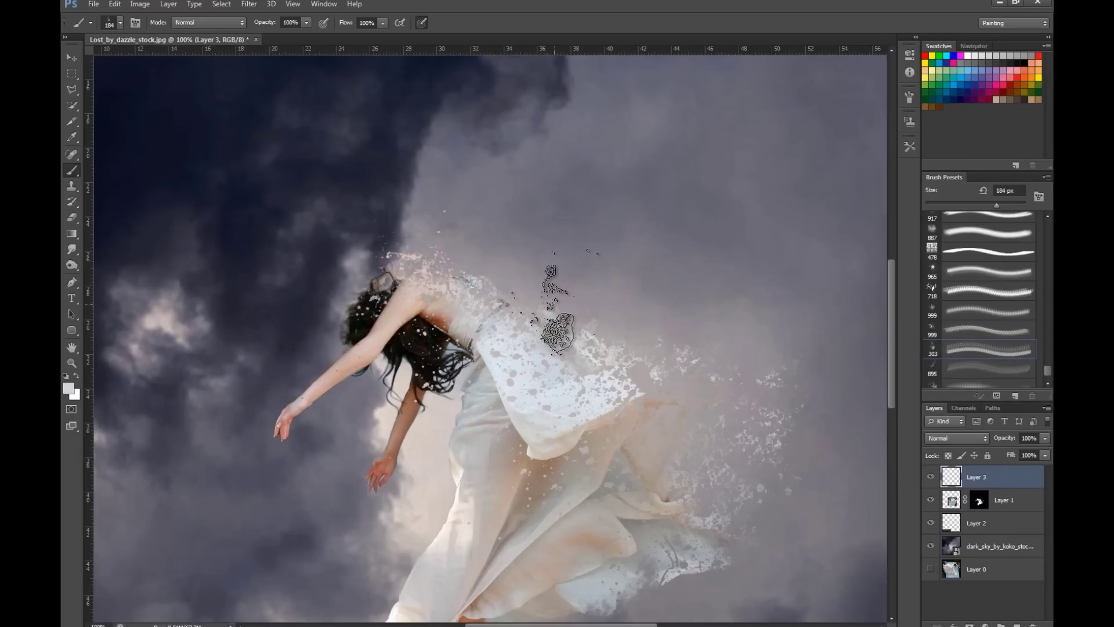
key(ctrl+z)
scroll(968, 359, down, 2)
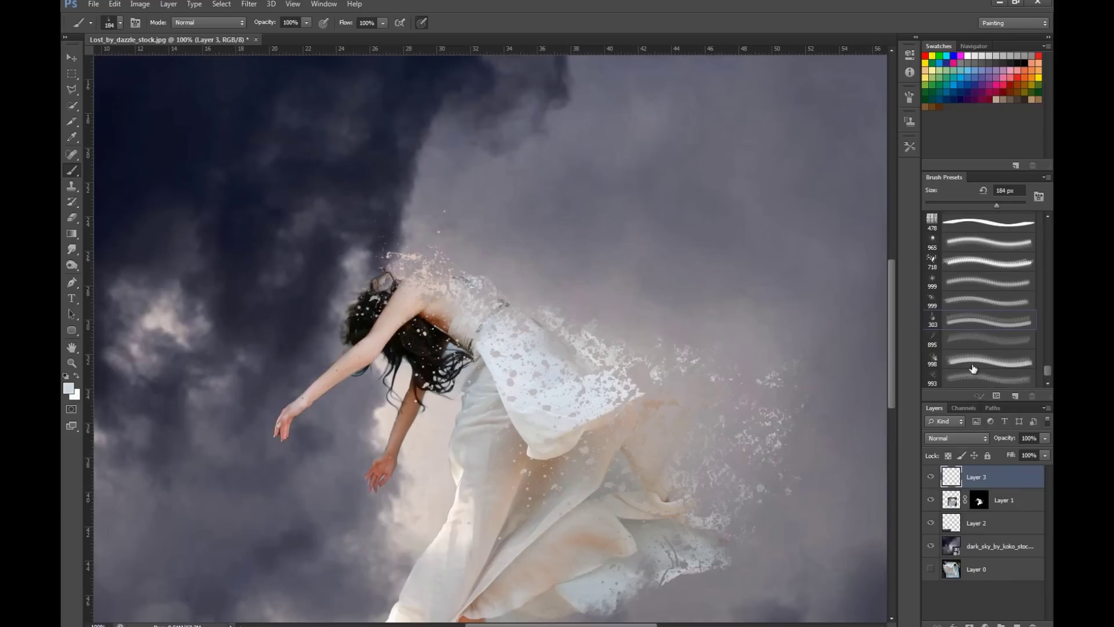
click(967, 359)
drag(1017, 205, 994, 205)
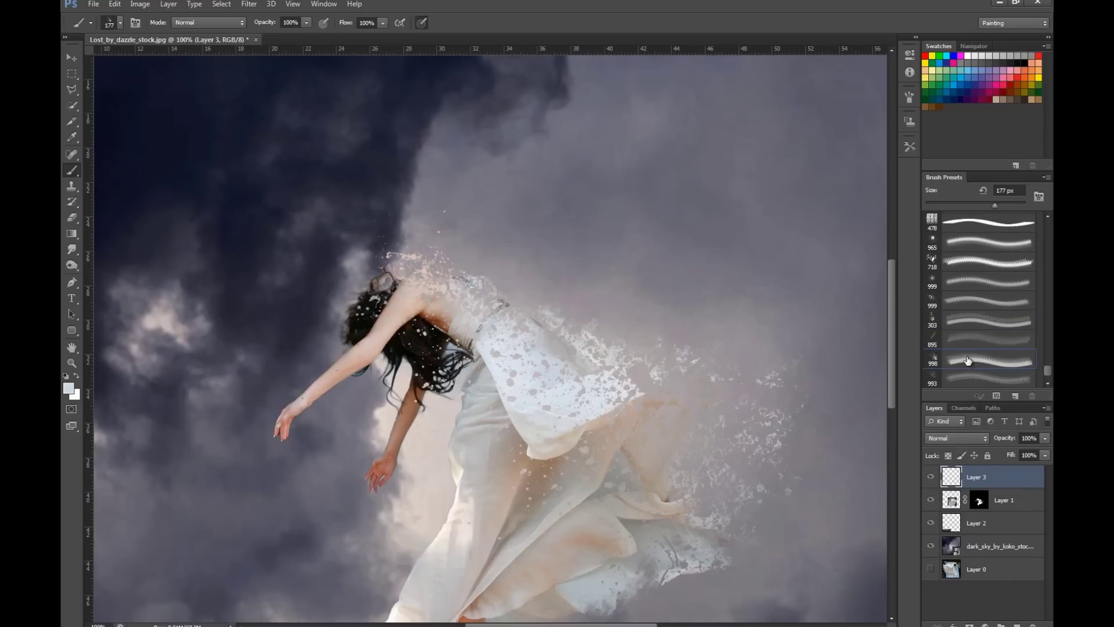
scroll(967, 360, down, 1)
alt+click(511, 345)
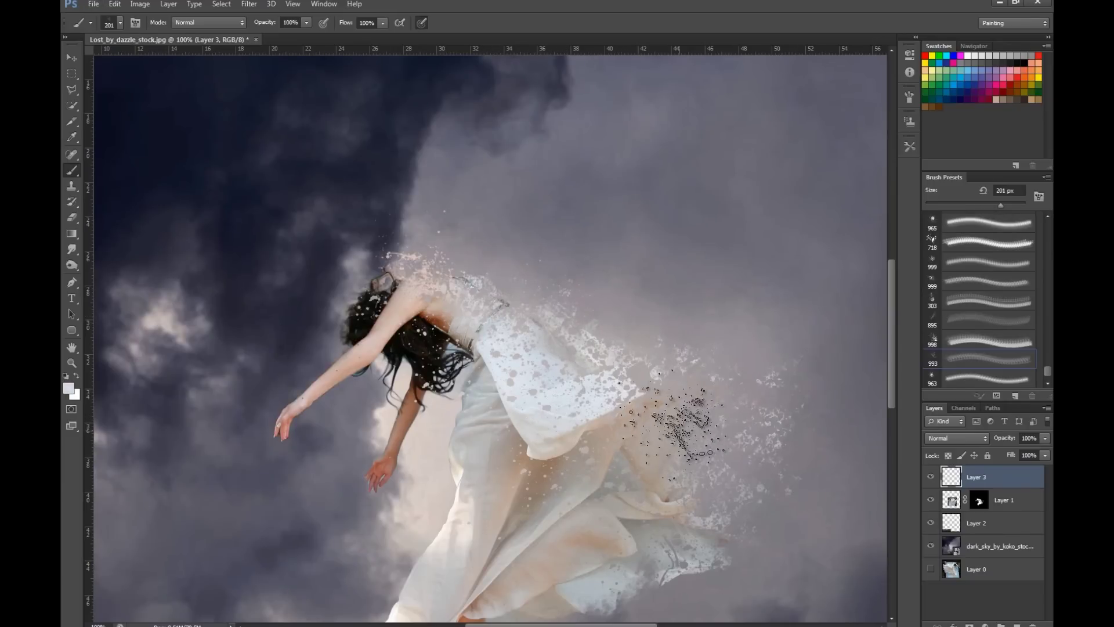
Stamp beige and grey splatter, sampled from the dress, among the trailing fragments with the 993 px brush at 201 px
alt+click(667, 423)
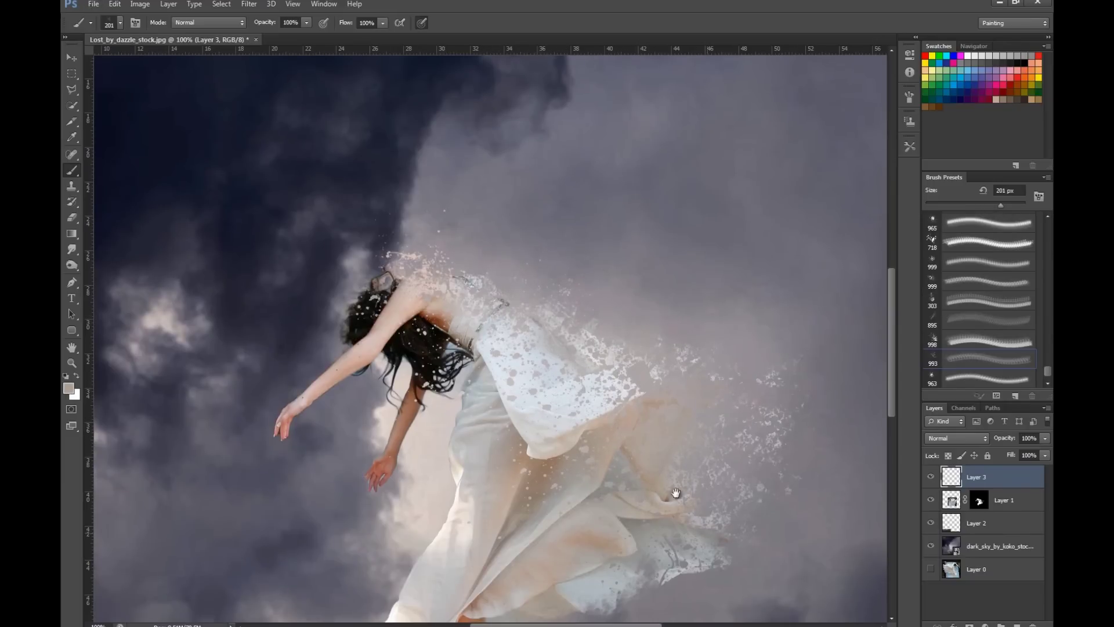
drag(676, 493, 622, 441)
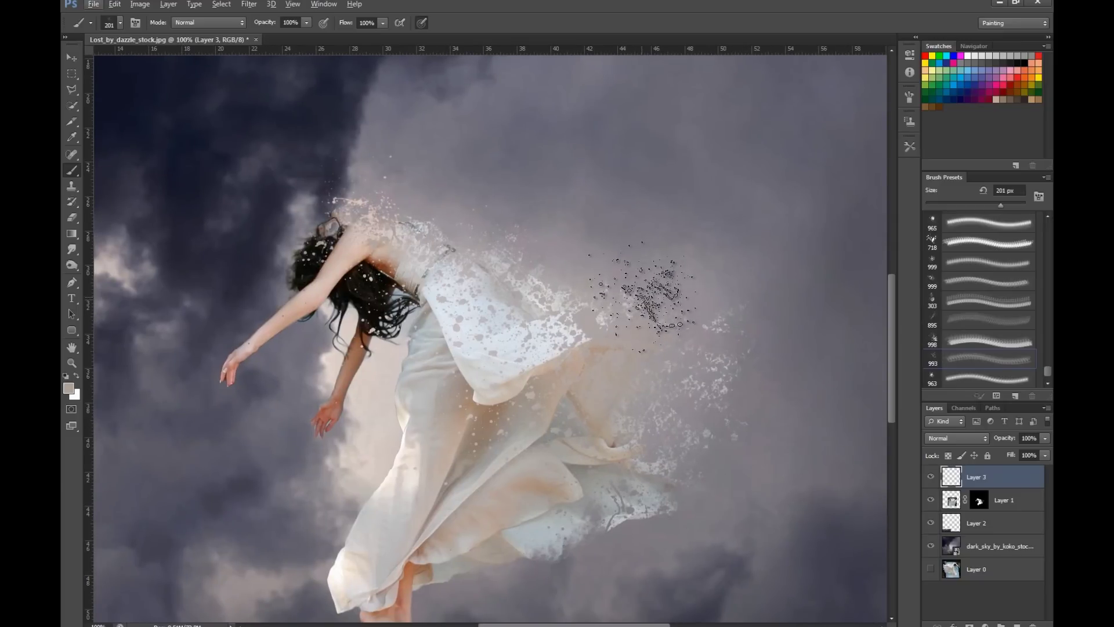
drag(713, 433, 604, 428)
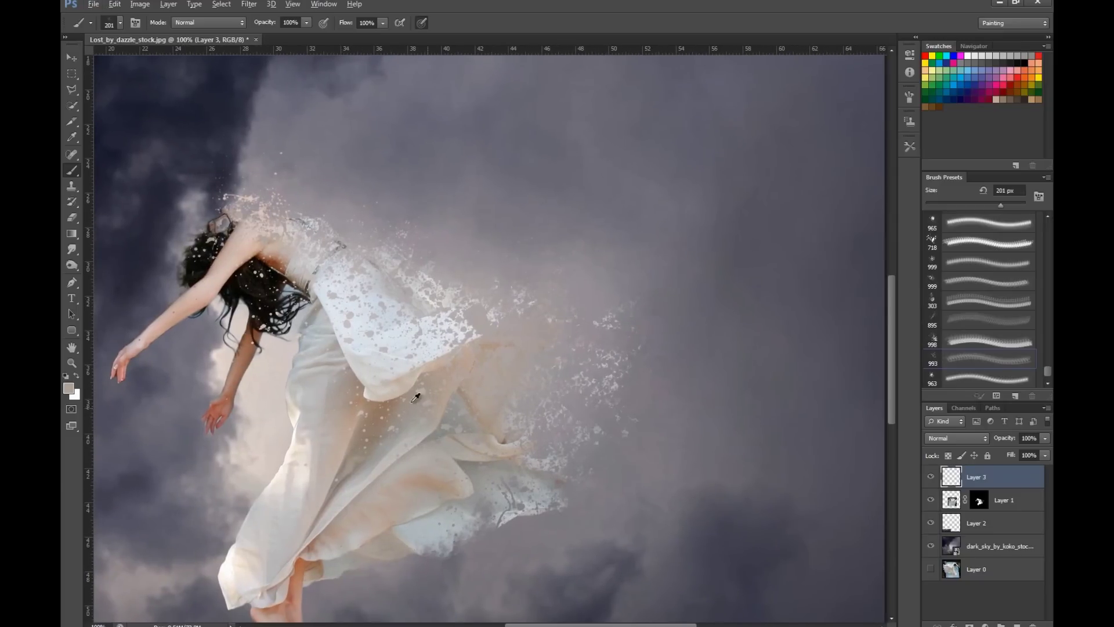
alt+click(452, 447)
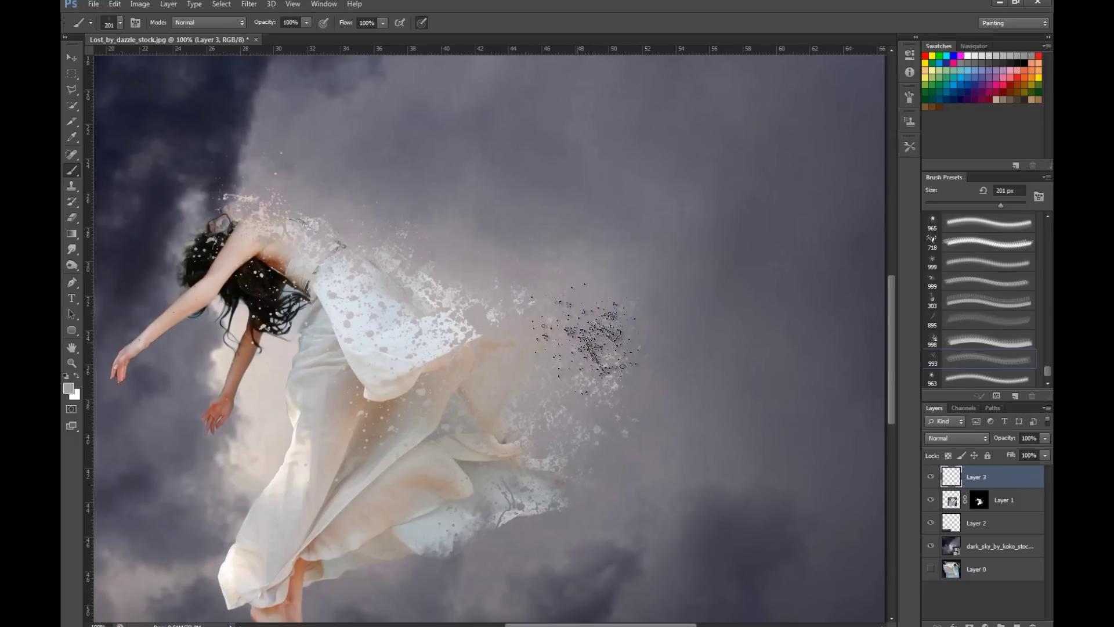
drag(636, 429, 606, 422)
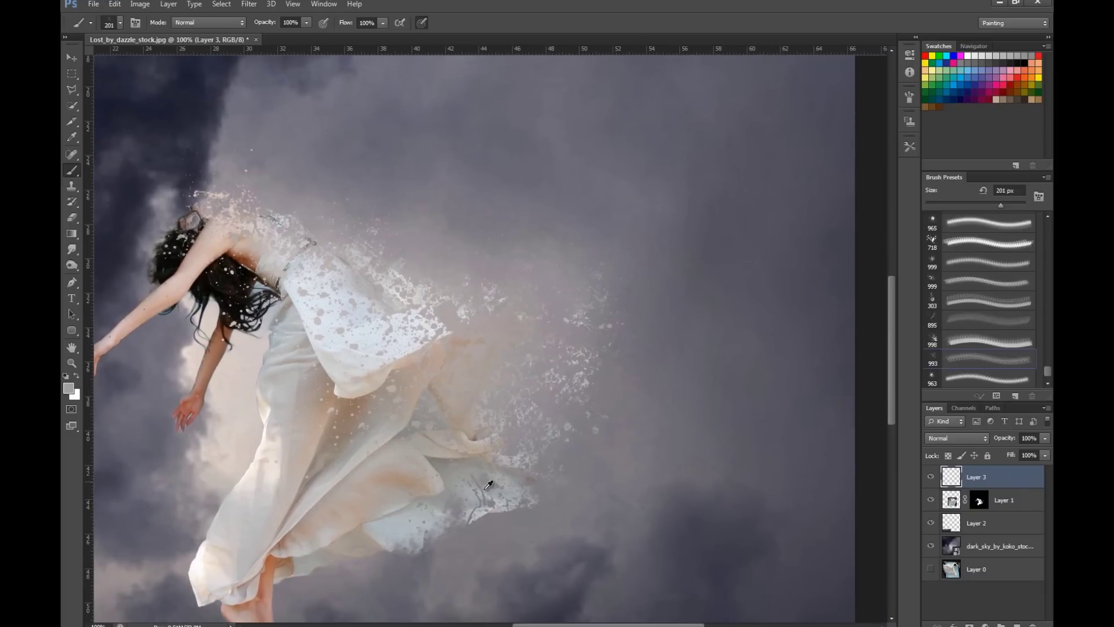
drag(510, 482, 604, 458)
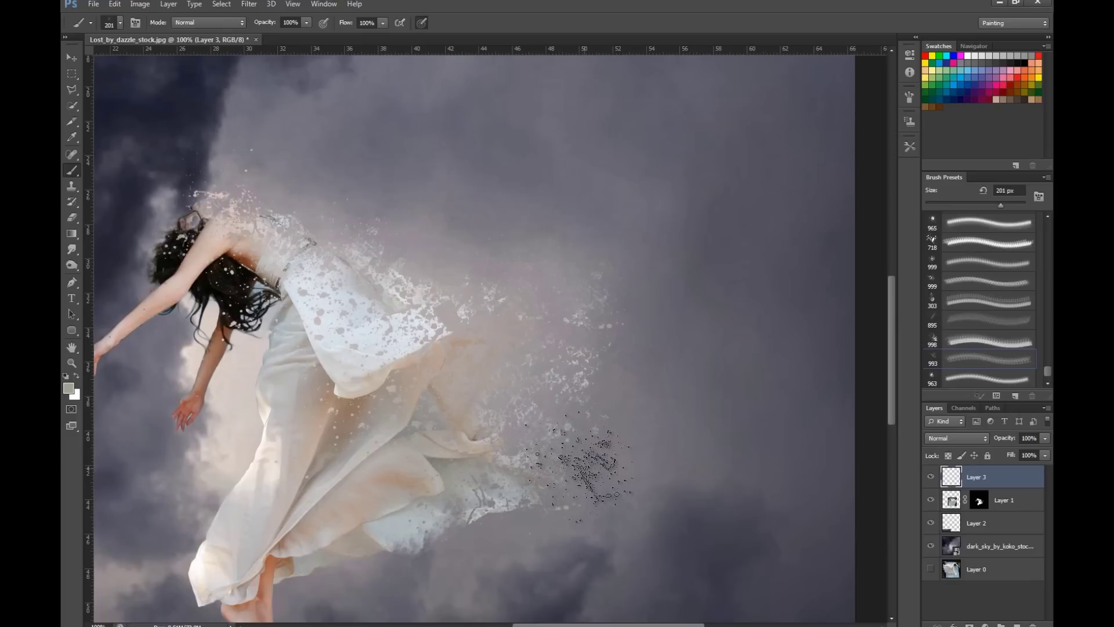
mouse_move(580, 481)
mouse_down()
mouse_move(531, 514)
mouse_move(617, 520)
mouse_move(627, 479)
mouse_move(589, 458)
mouse_move(633, 417)
mouse_up()
Stamp pink skin-toned splatter beside the feet on Layer 3 with the 993 px brush at 201 px
drag(446, 534, 427, 471)
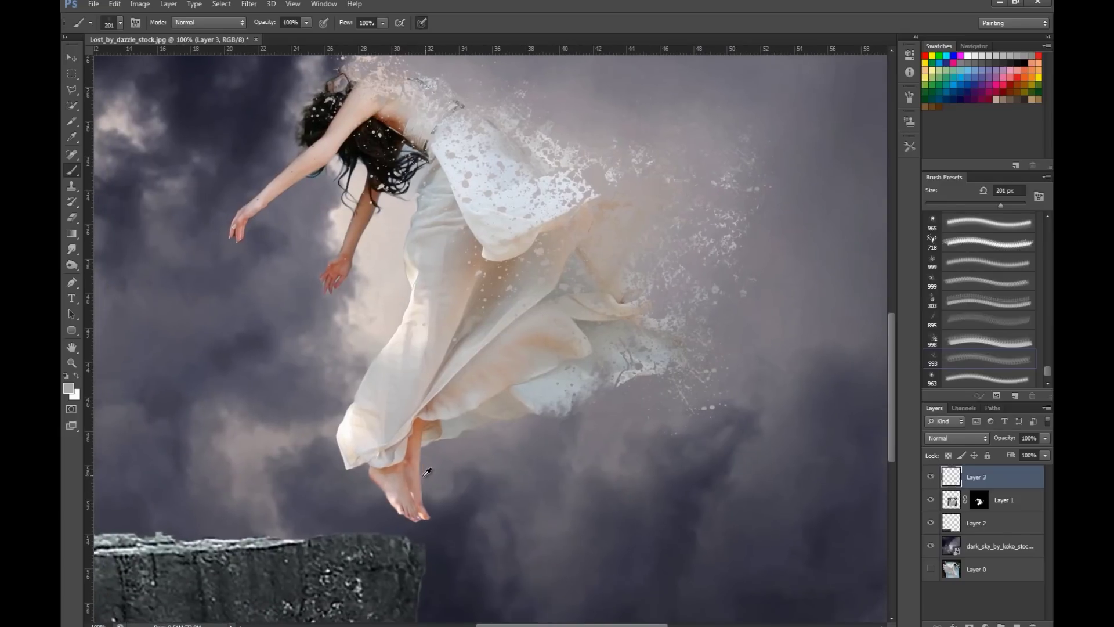
click(432, 479)
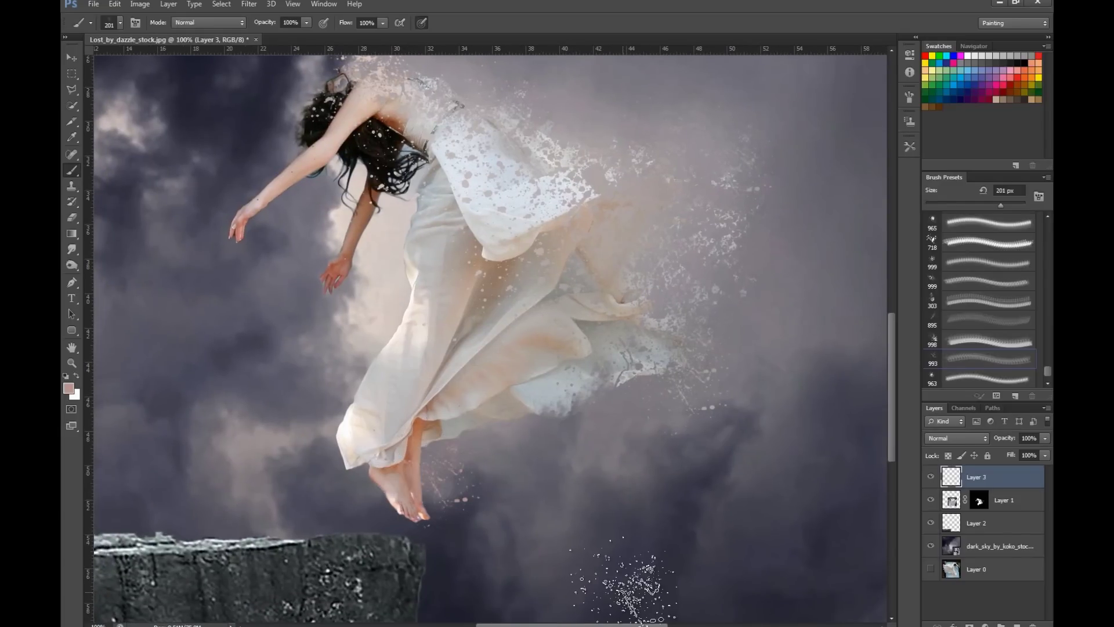
drag(398, 417, 428, 443)
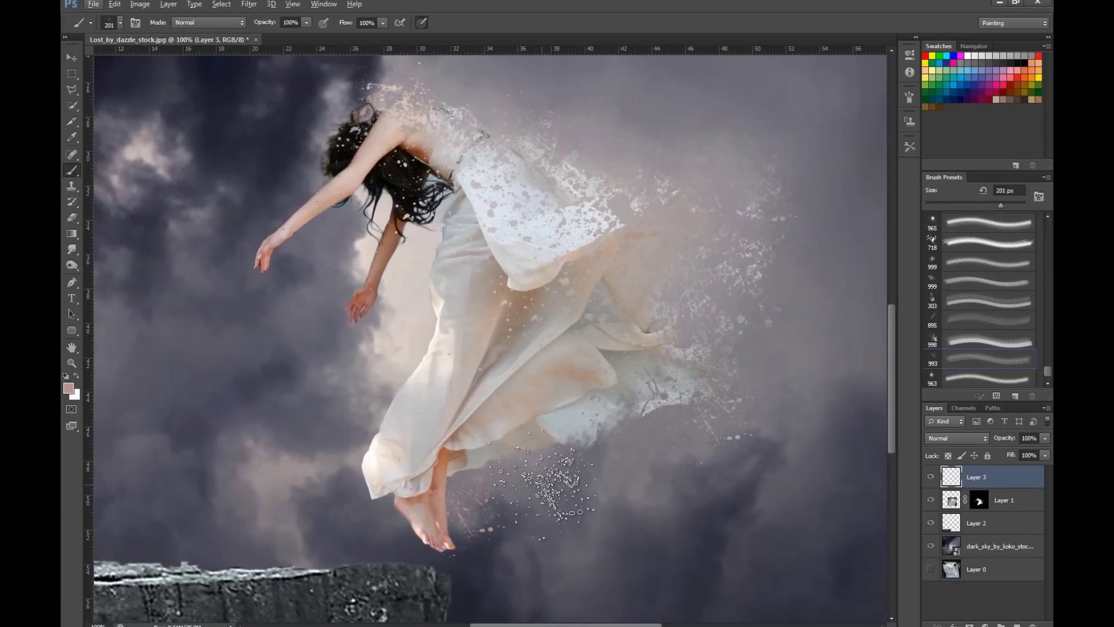
Add a new layer and place it directly below Layer 1 in the layer stack
click(1016, 625)
drag(980, 548, 986, 533)
click(778, 409)
Stamp light grey splatter behind the trailing hem and fragments on Layer 4 with the 978 px brush at 286 px
alt+click(620, 341)
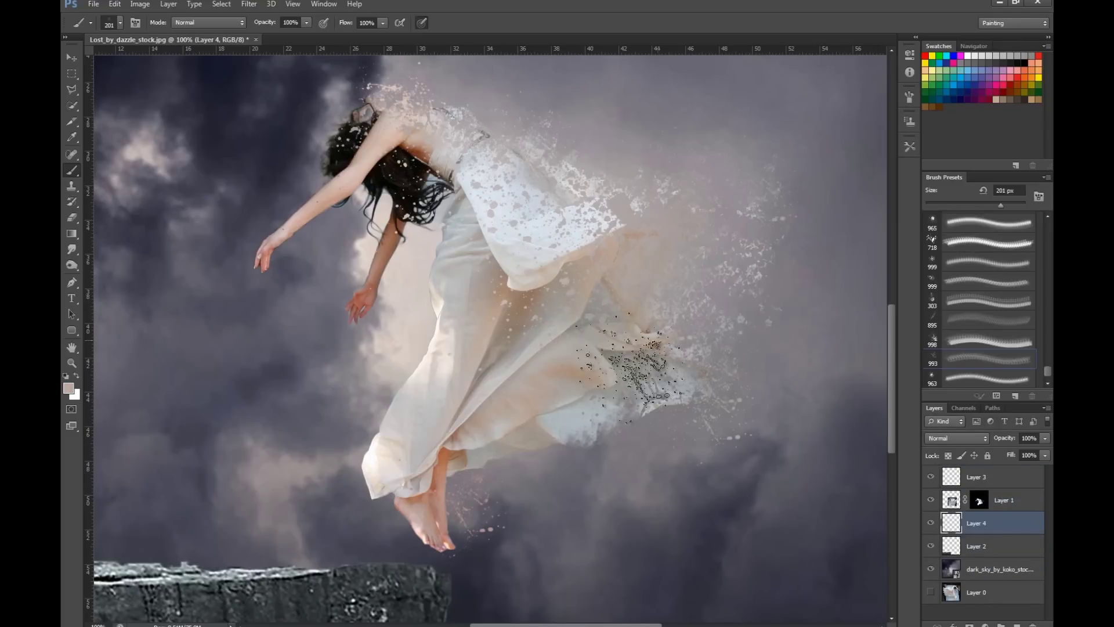
scroll(974, 362, down, 1)
click(957, 368)
drag(1008, 199, 1005, 200)
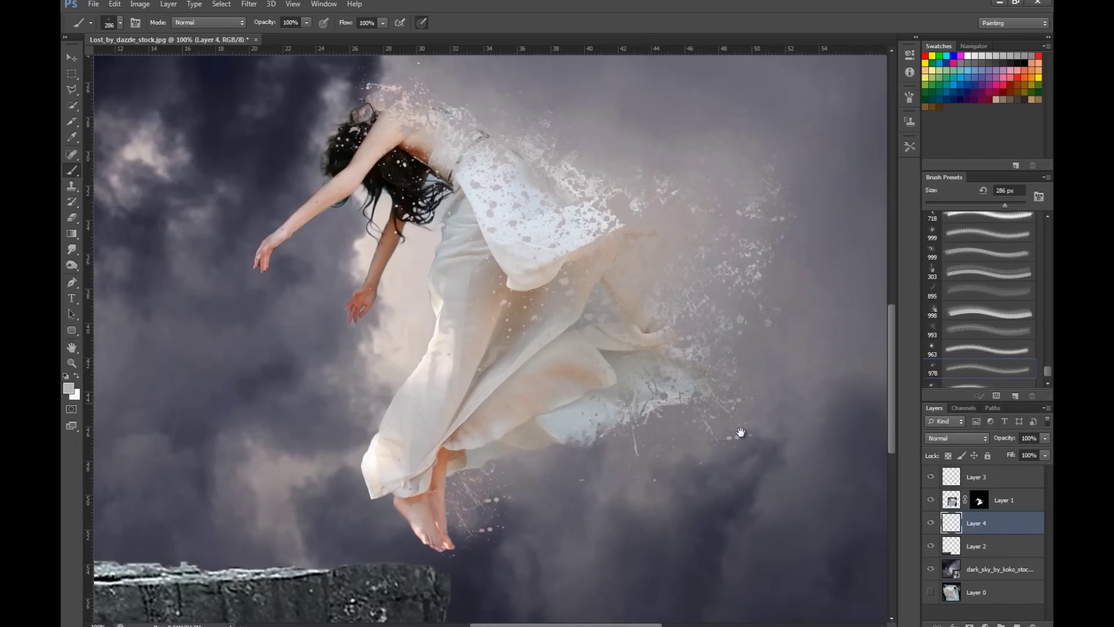
scroll(708, 400, up, 3)
scroll(708, 401, right, 2)
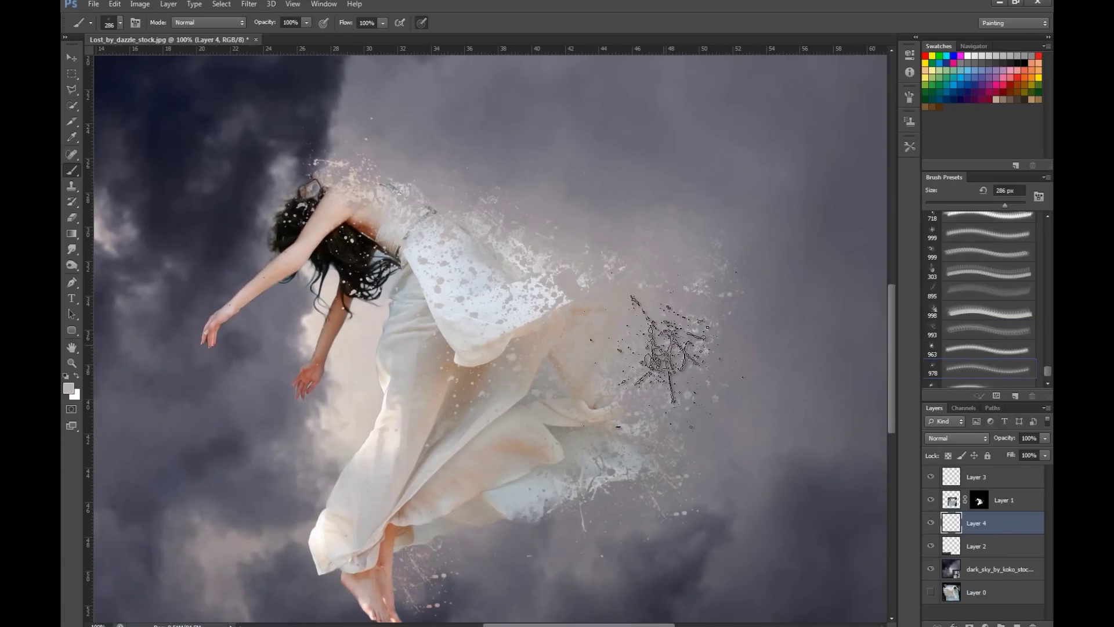
Stamp fine splatter above the shoulder and around the trailing dress on Layer 4 with the last 998 px brush at 286 px
scroll(1004, 380, down, 1)
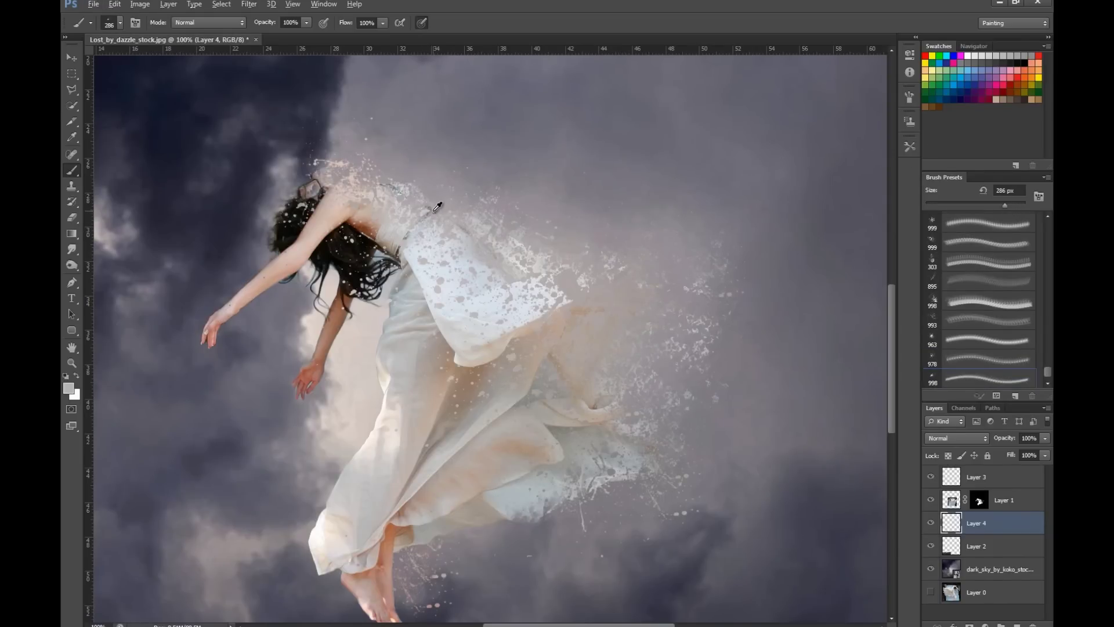
drag(560, 264, 614, 321)
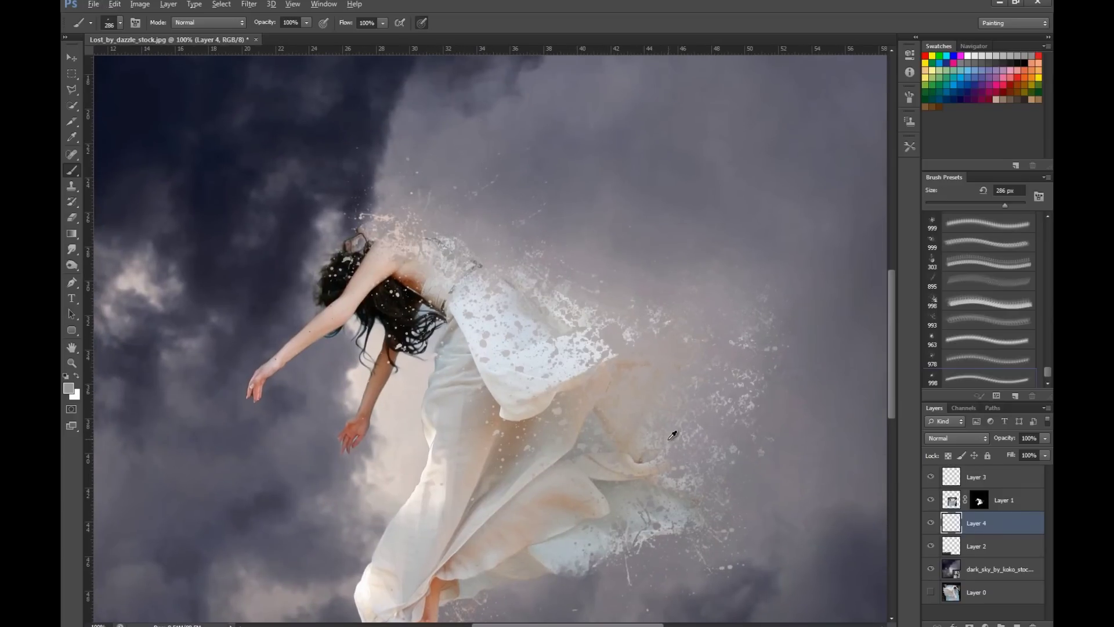
drag(665, 555, 579, 345)
key(ctrl+r)
mouse_move(604, 406)
mouse_down()
mouse_move(685, 357)
mouse_move(651, 438)
mouse_up()
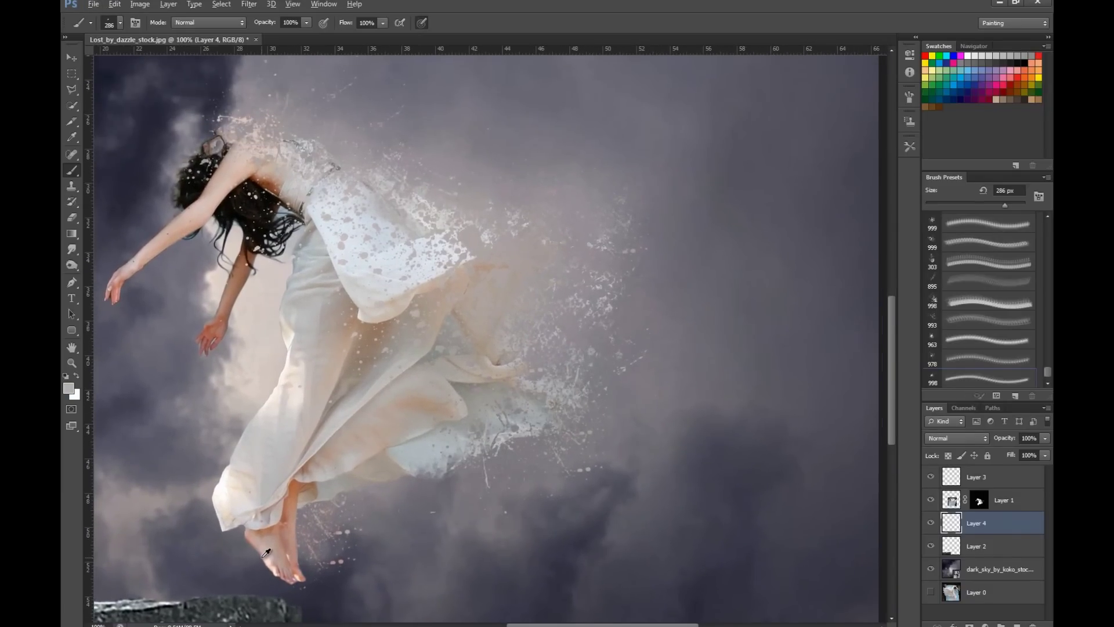
Stamp more splatter beside the feet on Layer 3 in a skin tone sampled from them, with the 998 px brush at 286 px
click(1005, 482)
alt+click(291, 545)
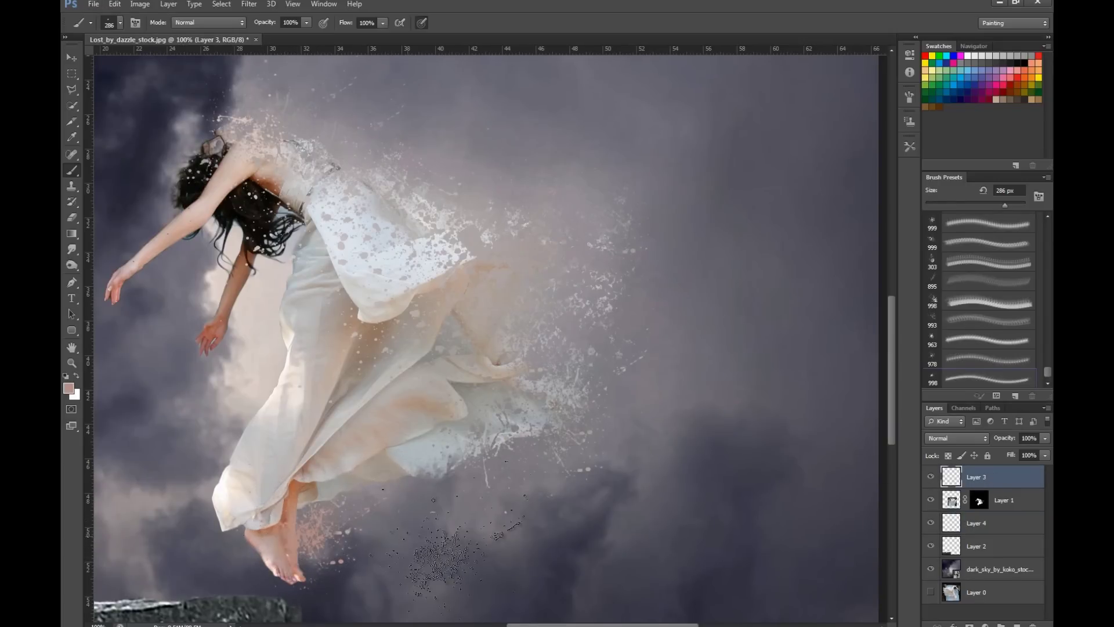
drag(258, 325, 335, 328)
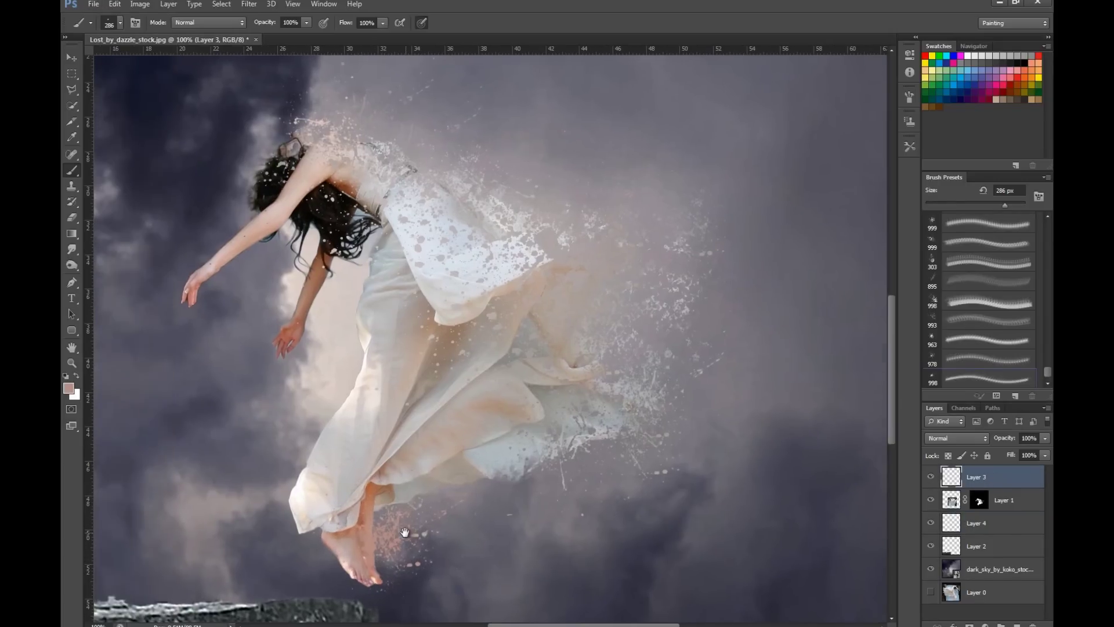
click(299, 336)
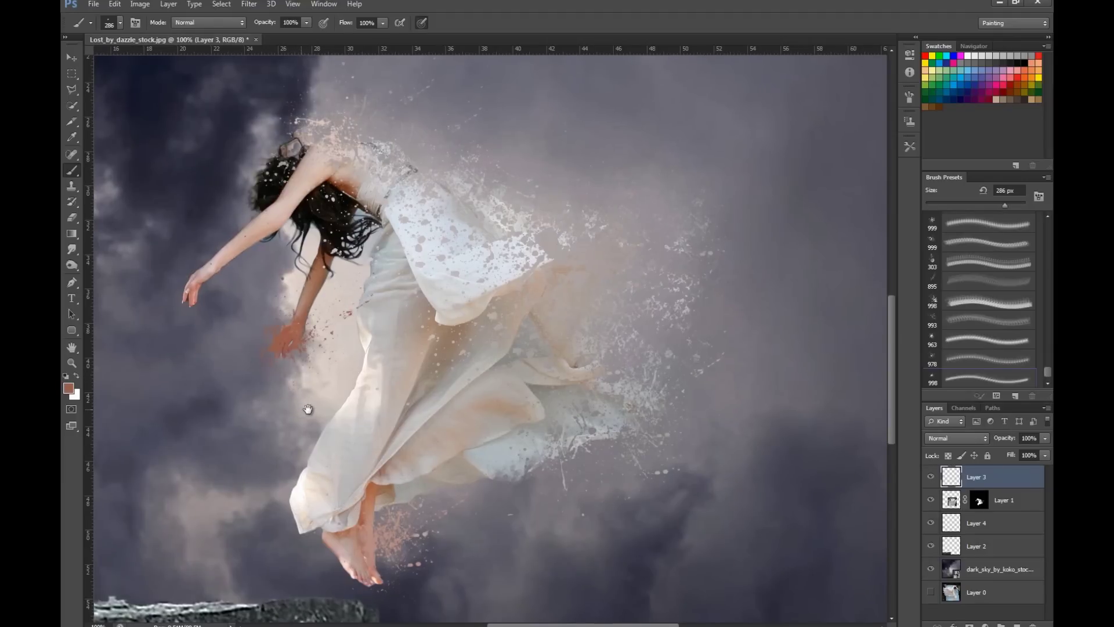
drag(308, 409, 398, 411)
click(987, 519)
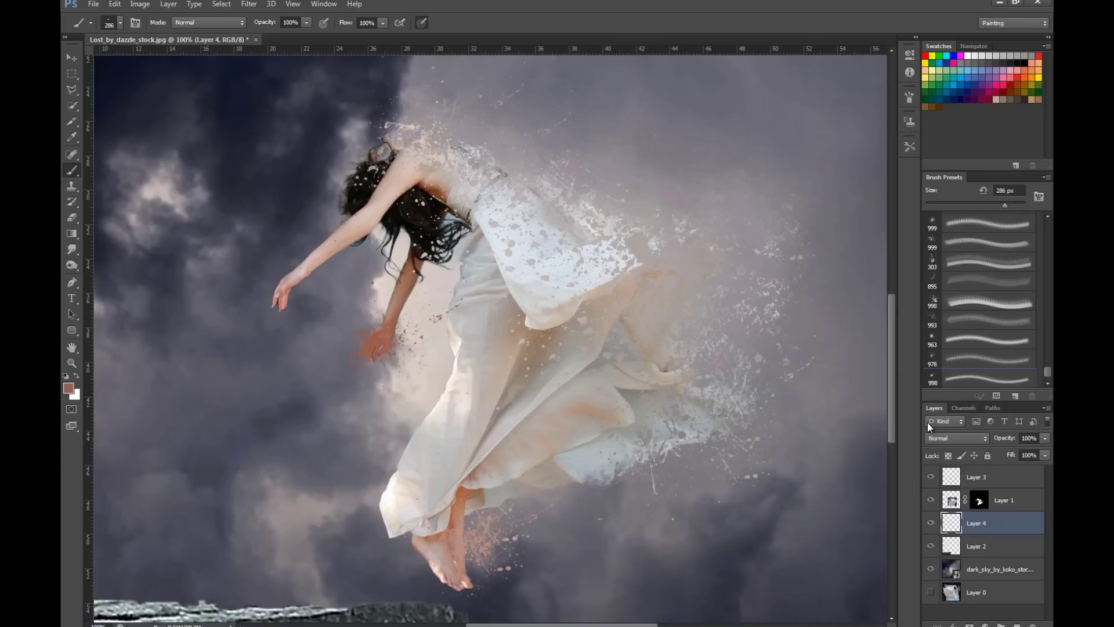
click(972, 476)
Stamp reddish skin-toned splatter behind the lower hand on Layer 4 with the 998 px brush at 286 px
click(978, 525)
alt+right_click(385, 311)
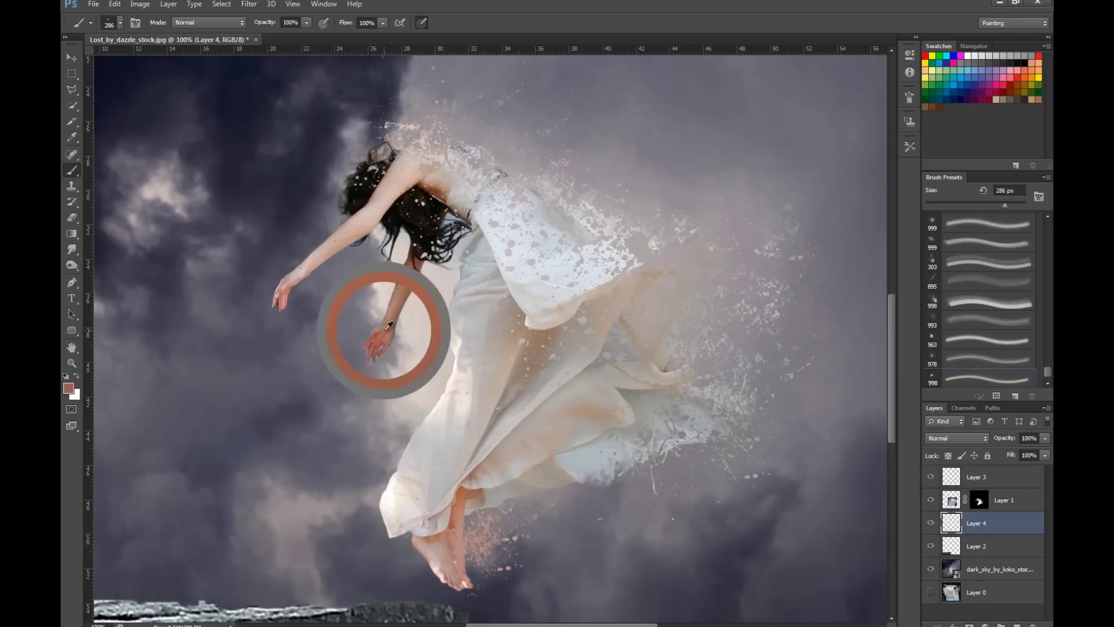
click(389, 337)
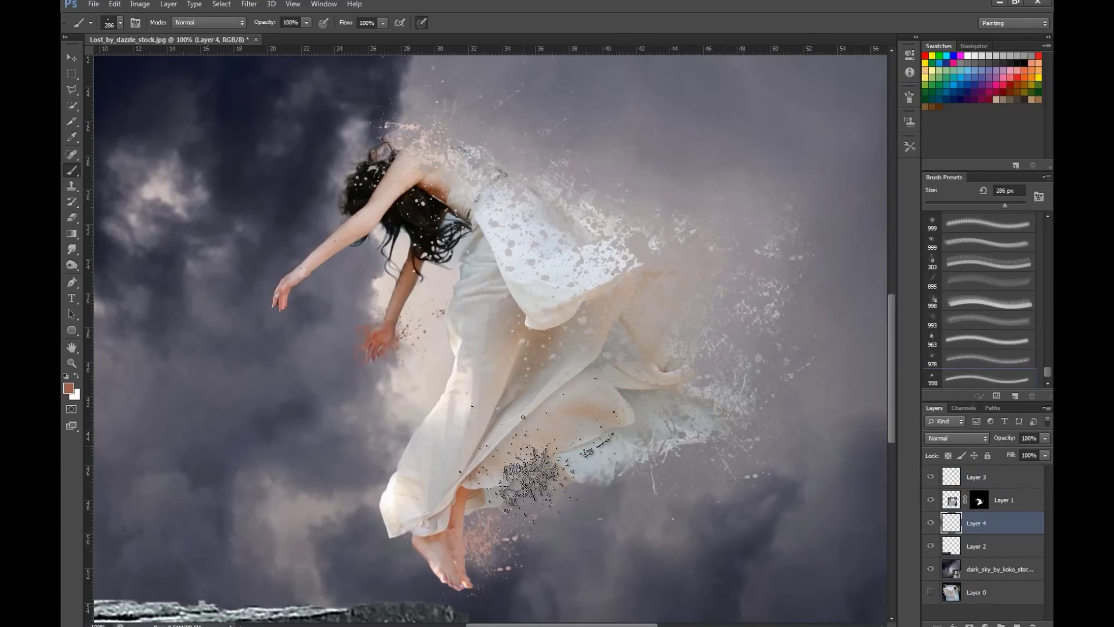
Add smaller skin-toned splatter at the lower hand on Layer 3, using a 172 px size and the 895 px brush at 149 px
click(995, 477)
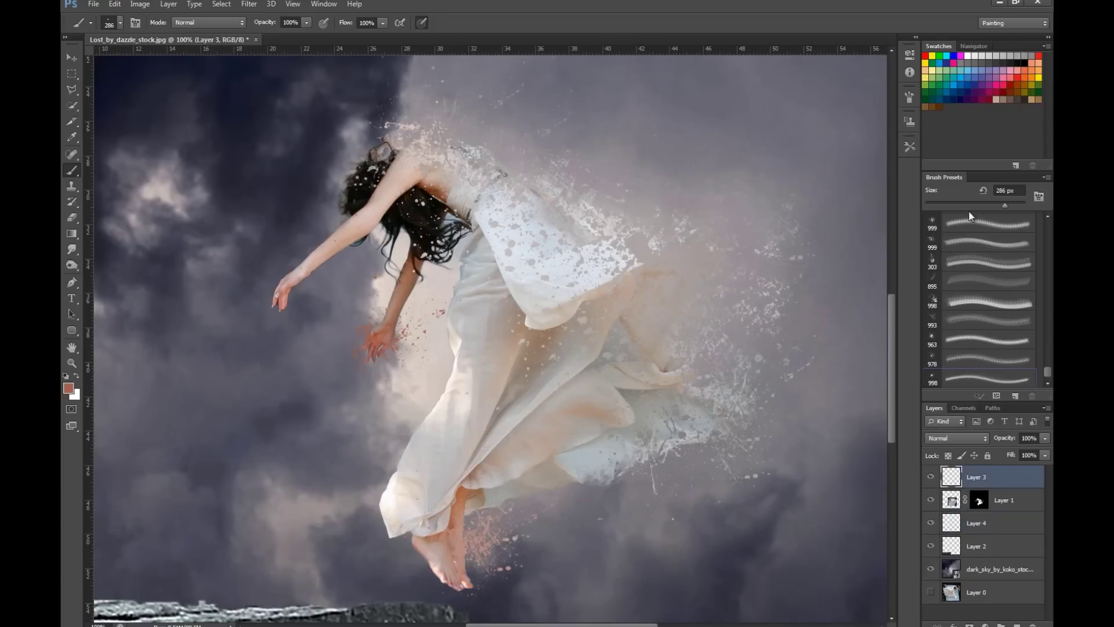
alt+right_click(385, 333)
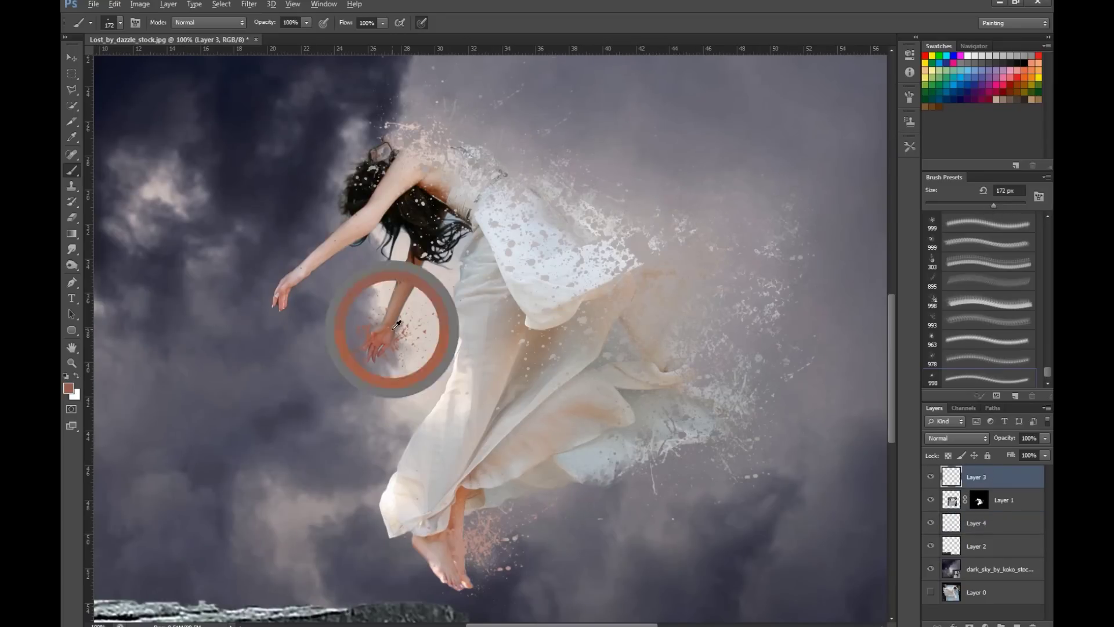
click(975, 279)
drag(1008, 204, 988, 207)
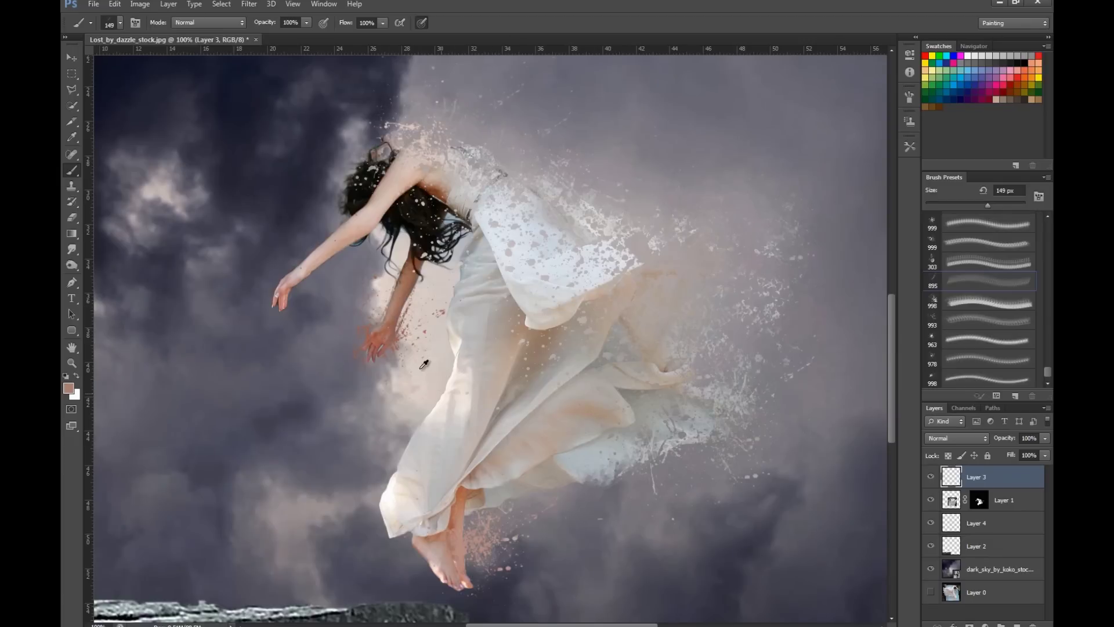
scroll(989, 284, up, 1)
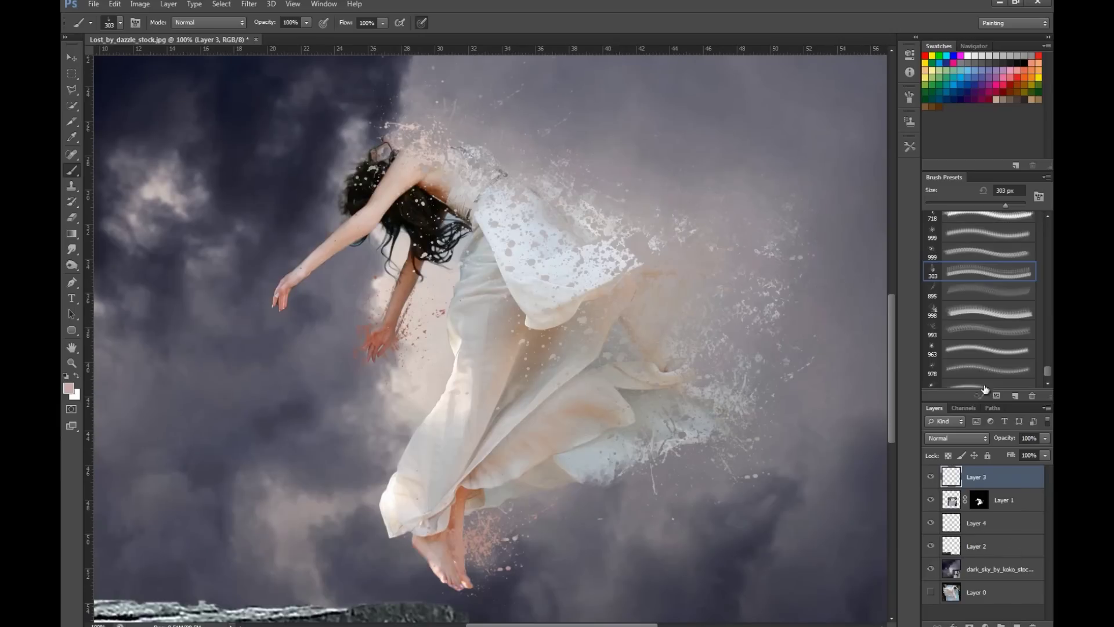
click(273, 258)
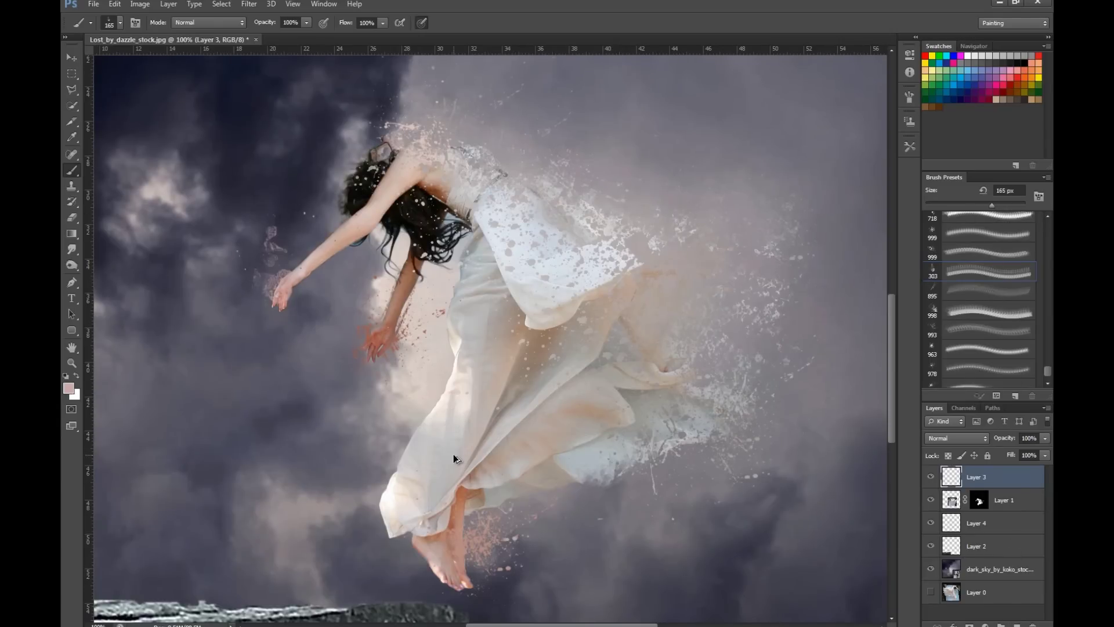
key(ctrl+z)
Stamp pink skin-toned splatter around the outstretched hand on Layer 3 with the second 999 px brush reduced to 175 px, and select Layer 4
scroll(1019, 332, up, 1)
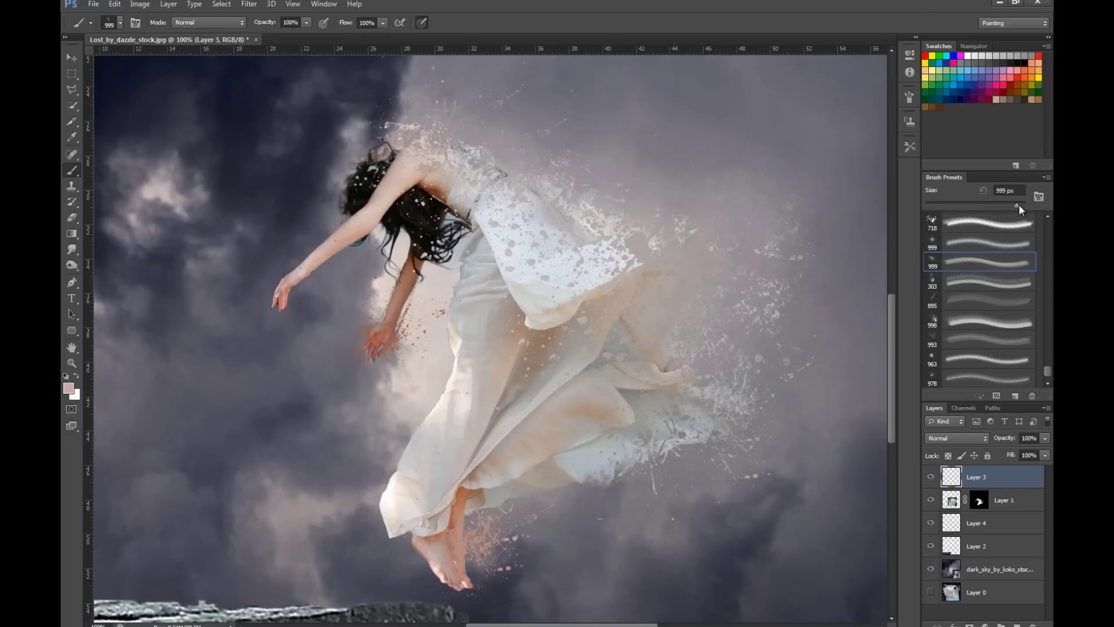
click(267, 284)
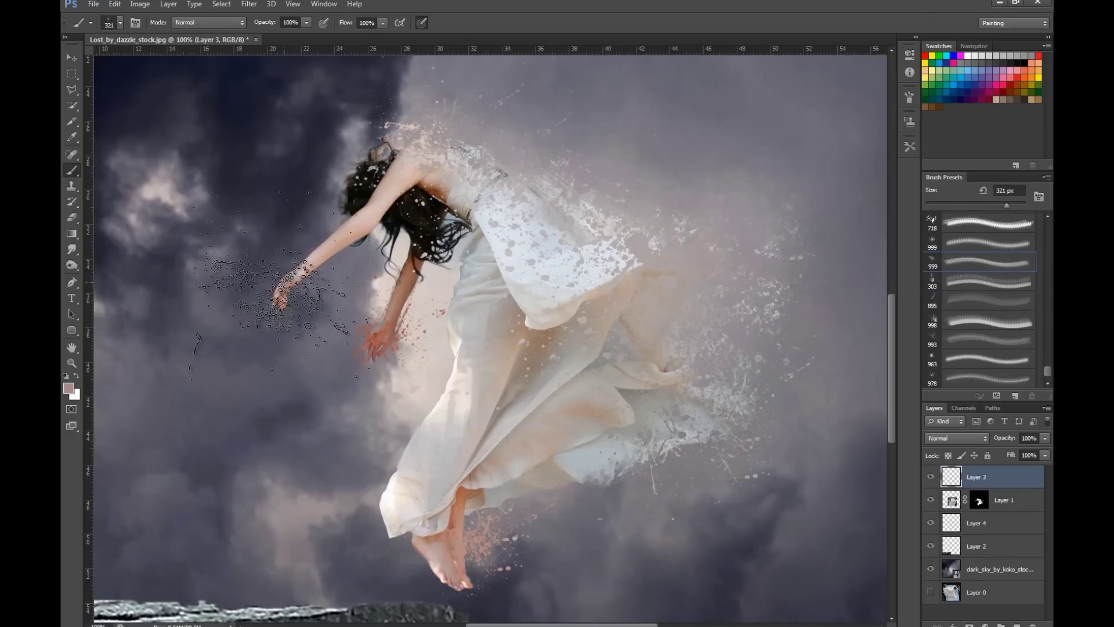
key(ctrl+z)
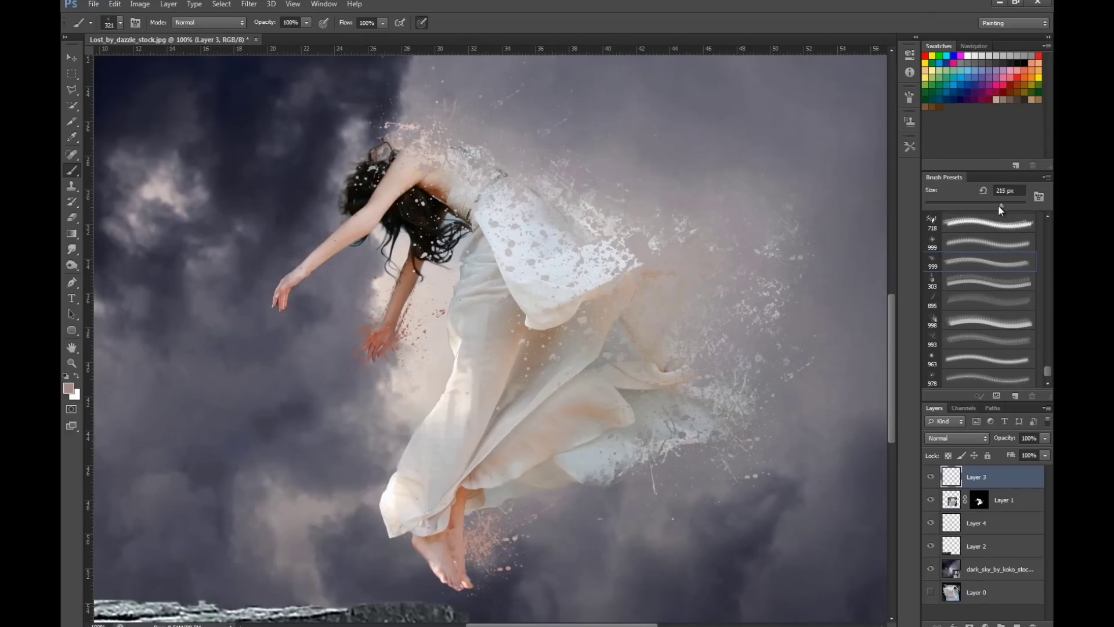
drag(996, 209, 995, 207)
click(277, 295)
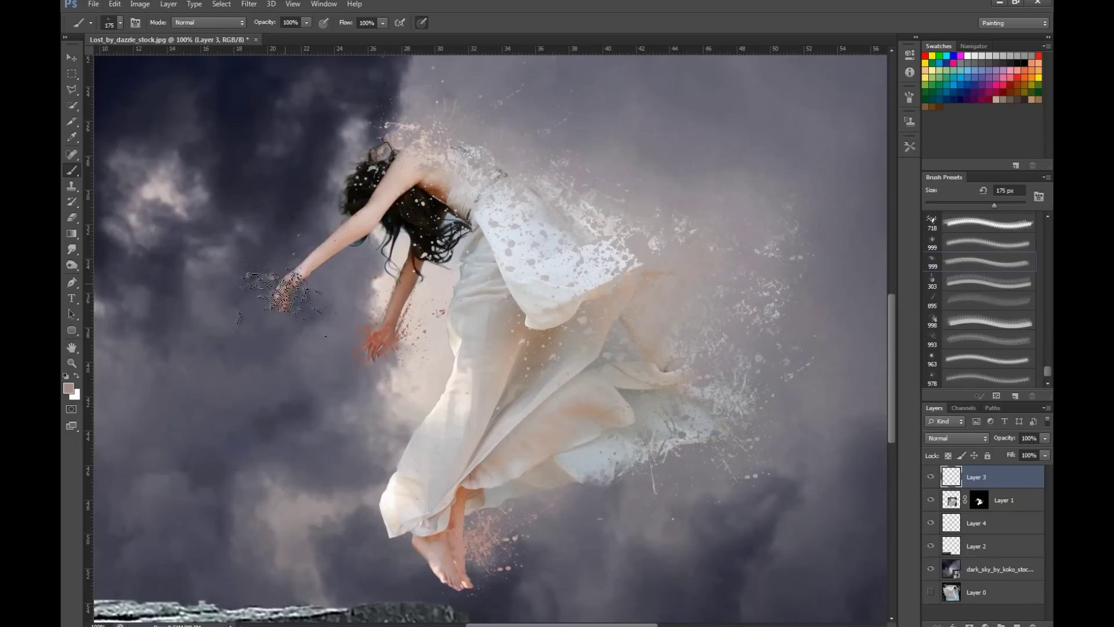
click(995, 529)
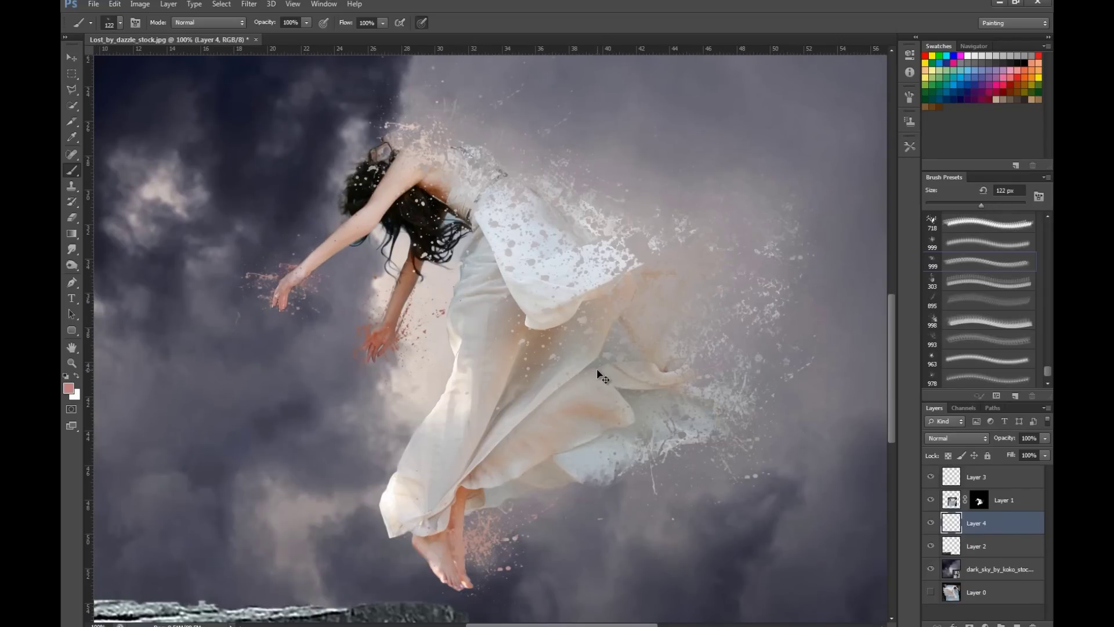
Try a splatter stamp beside the dress's trailing edge on Layer 4 with the 978 px brush
key(ctrl+minus)
mouse_move(599, 369)
mouse_down()
mouse_move(528, 373)
mouse_move(474, 416)
mouse_up()
scroll(997, 315, down, 1)
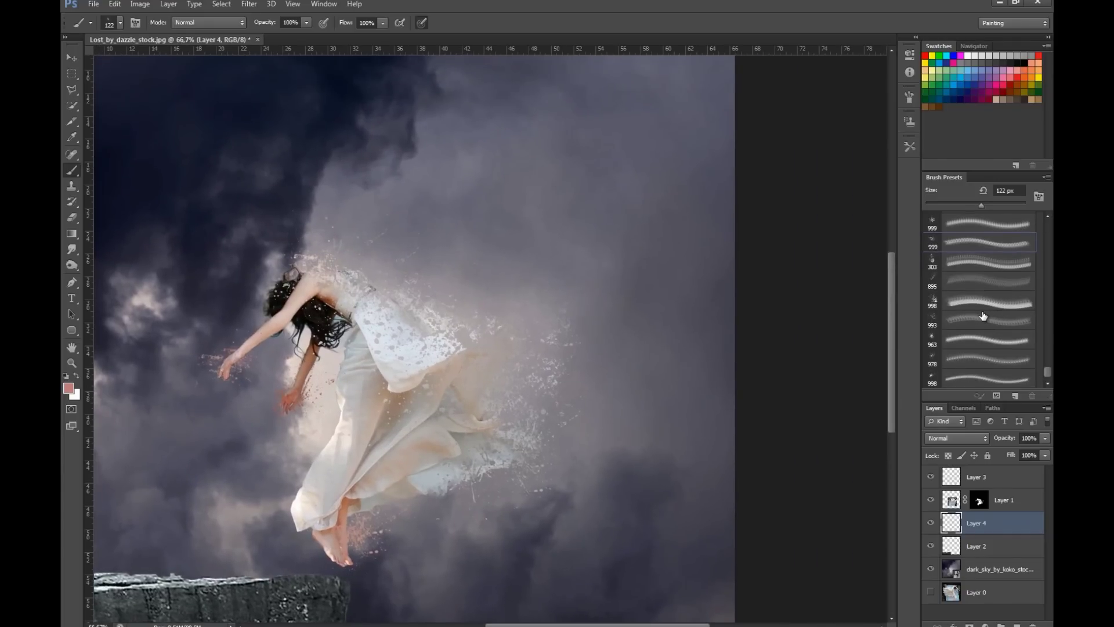
click(971, 356)
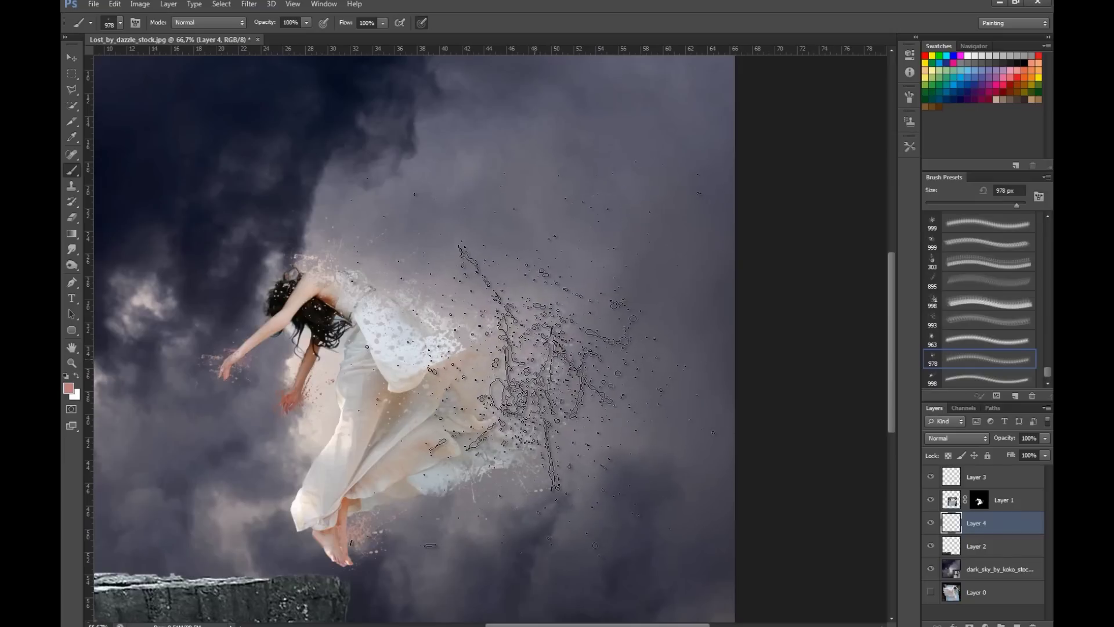
click(561, 364)
key(ctrl+z)
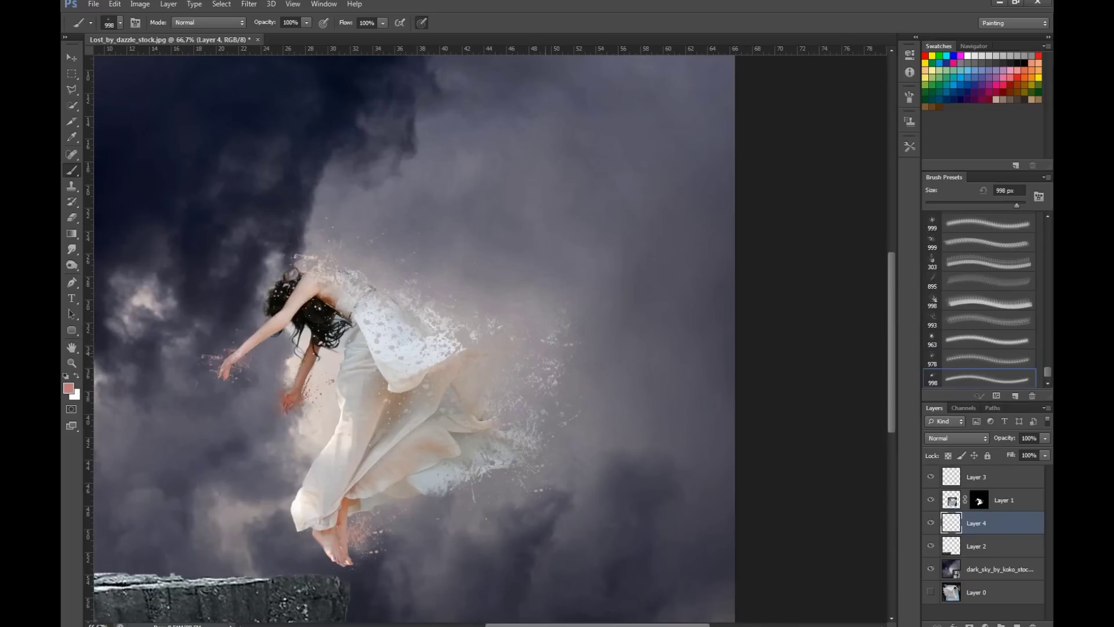
Stamp pale splatter in a tone sampled from the dress beyond its trailing edge on Layer 4, using the first 999 px brush at full size
scroll(1004, 334, up, 3)
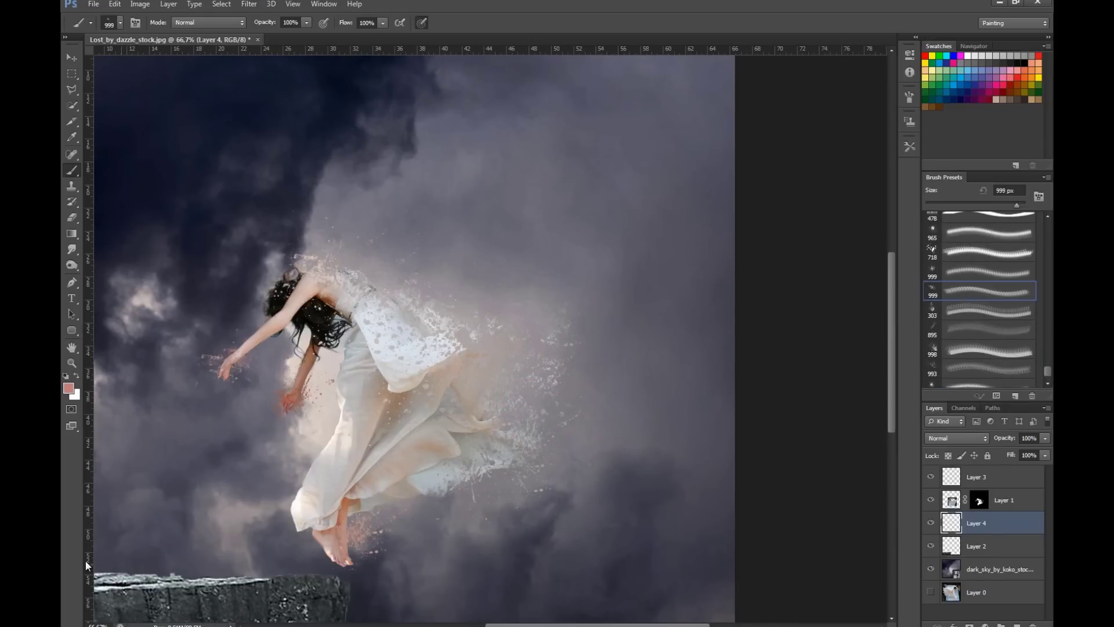
scroll(990, 299, down, 1)
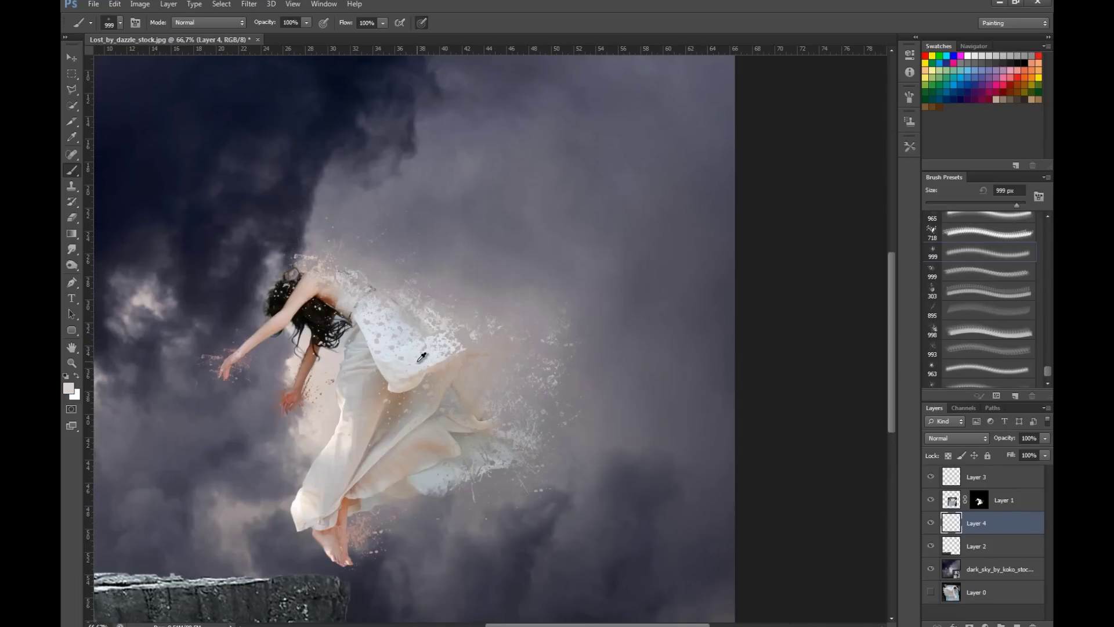
click(526, 355)
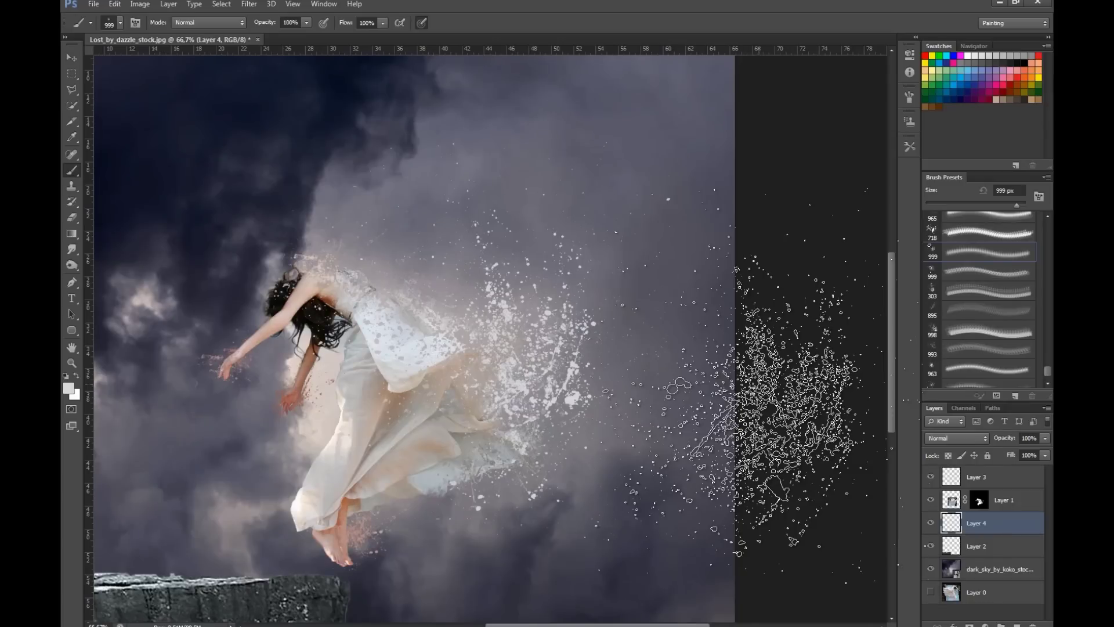
mouse_move(626, 418)
mouse_down()
mouse_move(647, 448)
mouse_move(712, 484)
mouse_up()
Try a brown skin-toned splatter stamp behind the upper back on Layer 4 with the first 999 px brush at 167 px
scroll(525, 359, up, 5)
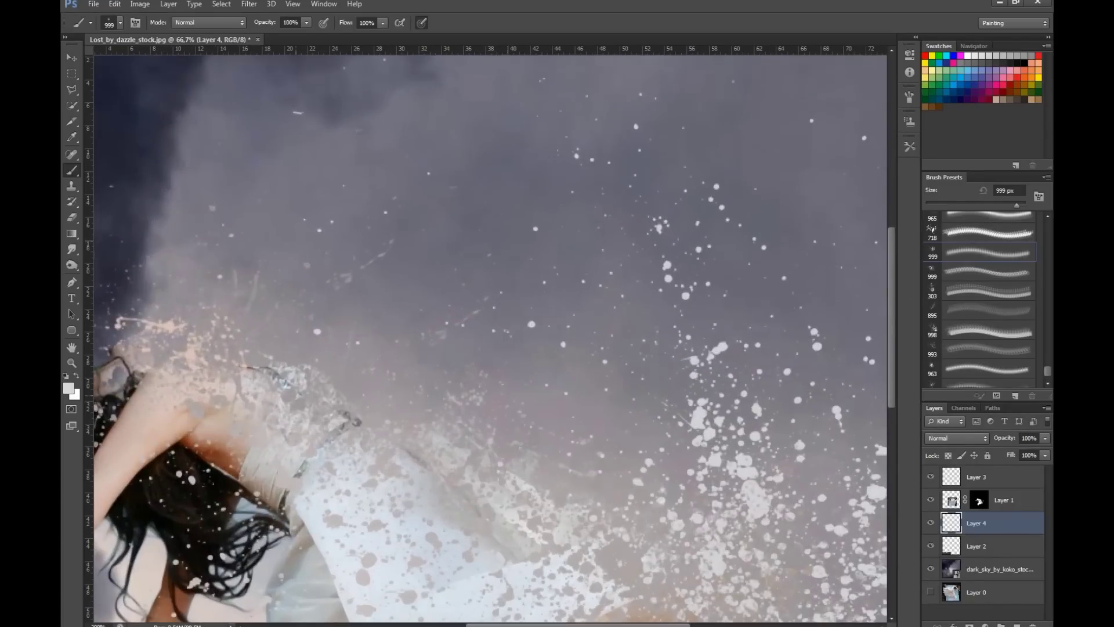
scroll(525, 359, down, 2)
scroll(526, 360, left, 3)
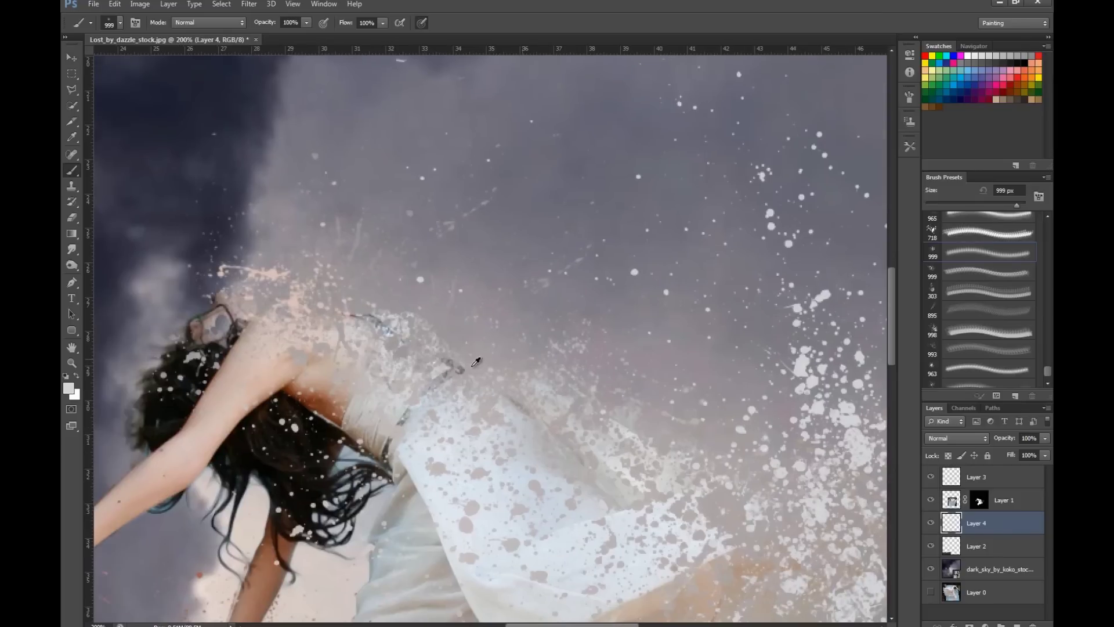
alt+click(322, 397)
click(380, 296)
key(ctrl+z)
scroll(551, 301, left, 2)
scroll(551, 302, up, 1)
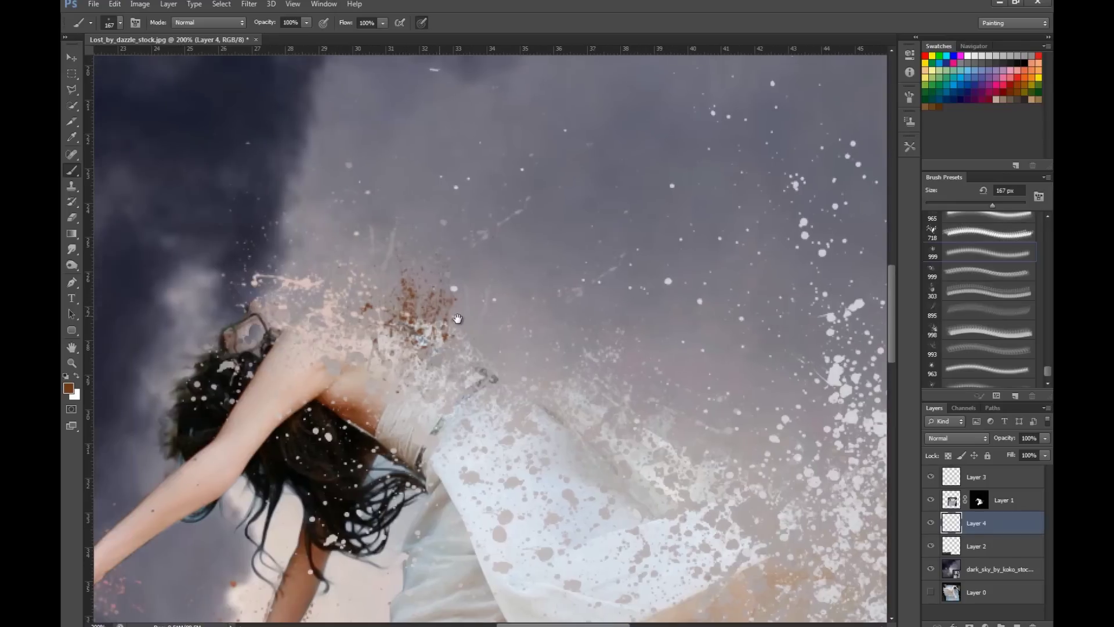
alt+click(386, 374)
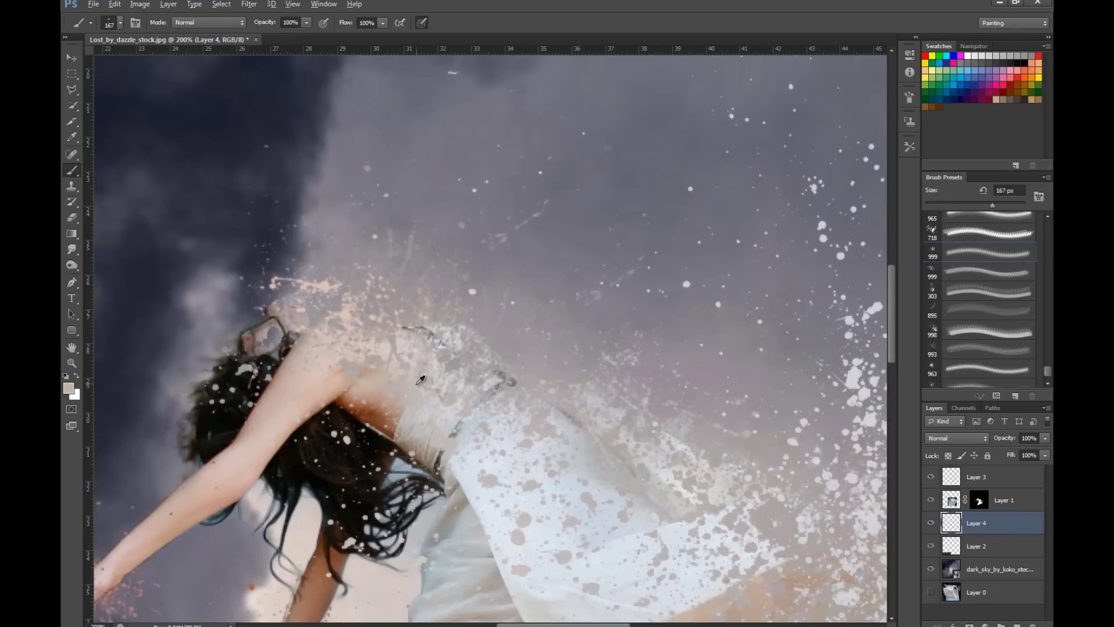
Stamp reddish-brown and paler skin-toned splatter over the upper back and shoulder on Layer 3 with the first 999 px brush at 167 px
alt+click(377, 413)
key(alt+bracketright)
key(alt+bracketright)
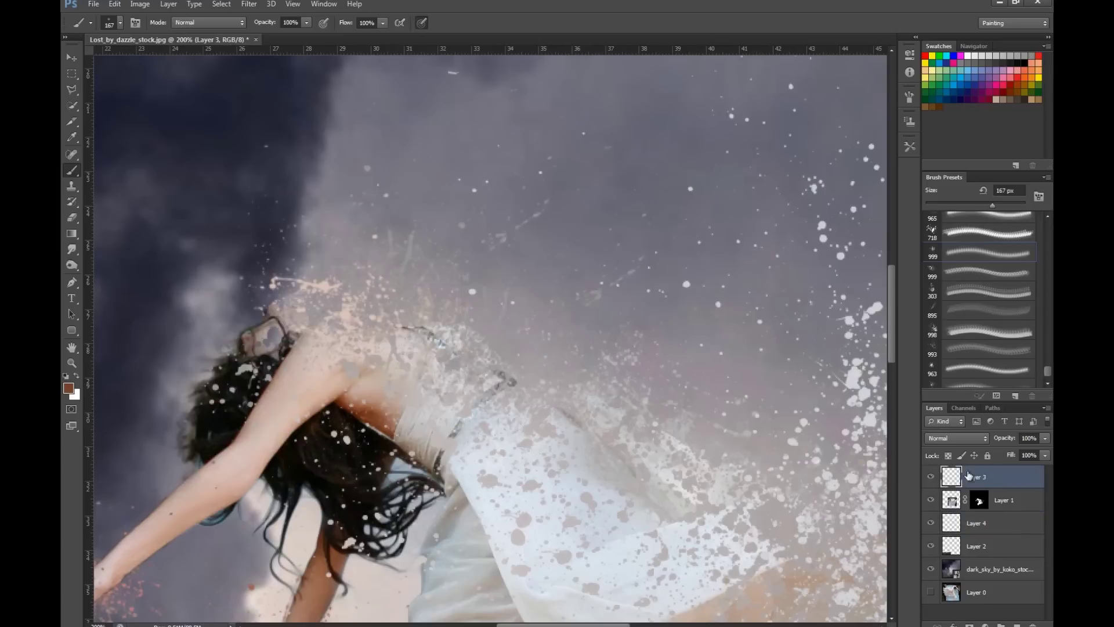
click(403, 348)
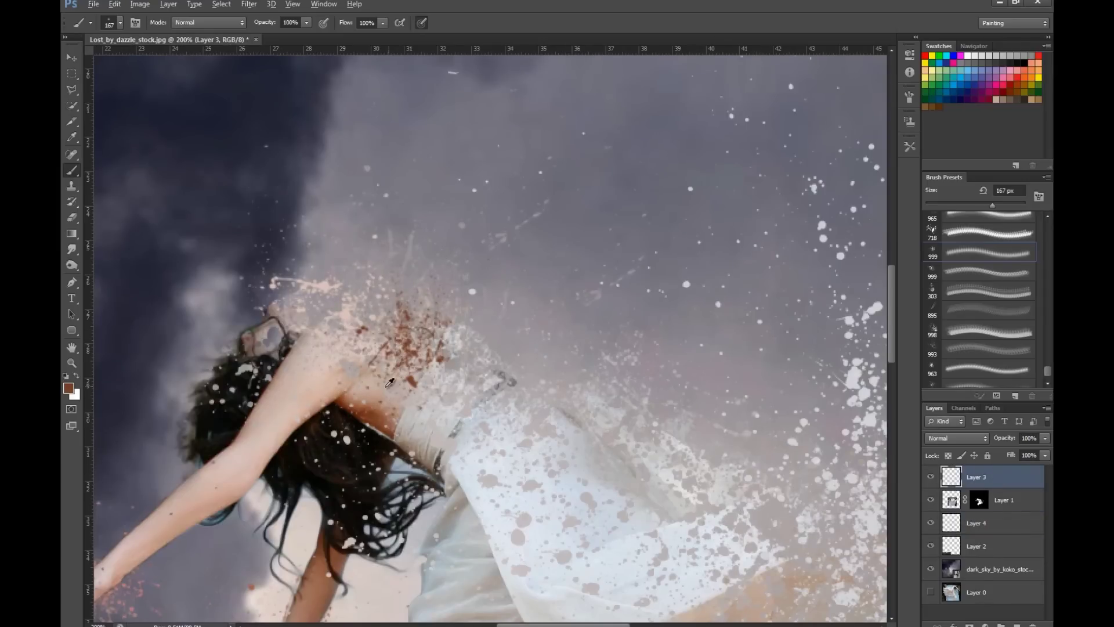
alt+click(387, 384)
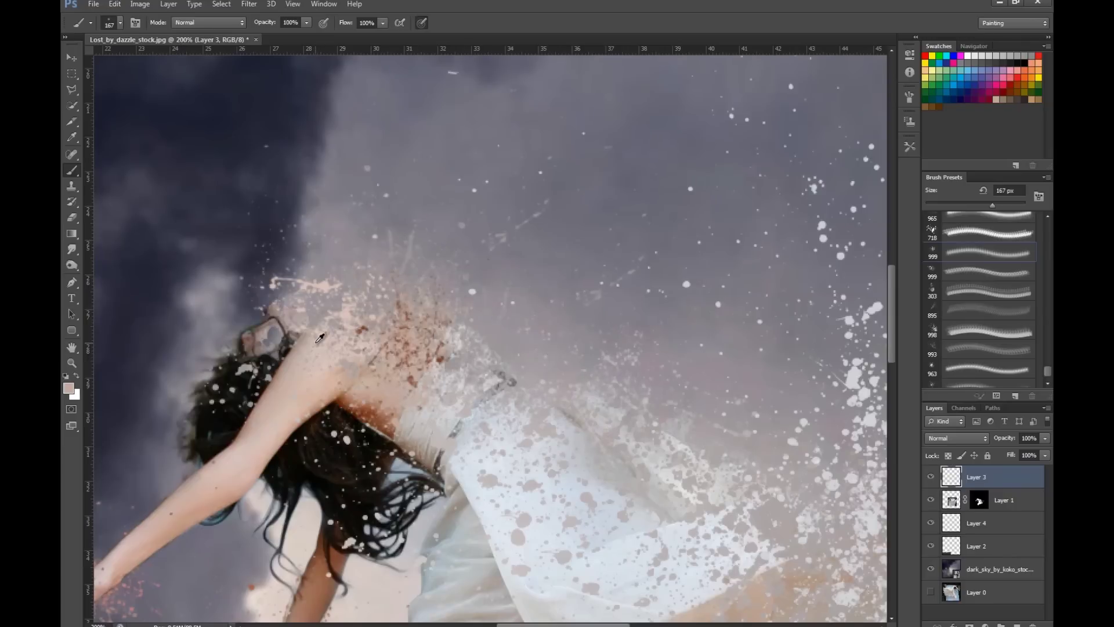
mouse_move(328, 348)
mouse_down()
mouse_move(447, 267)
mouse_move(397, 285)
mouse_move(389, 275)
mouse_move(430, 215)
mouse_up()
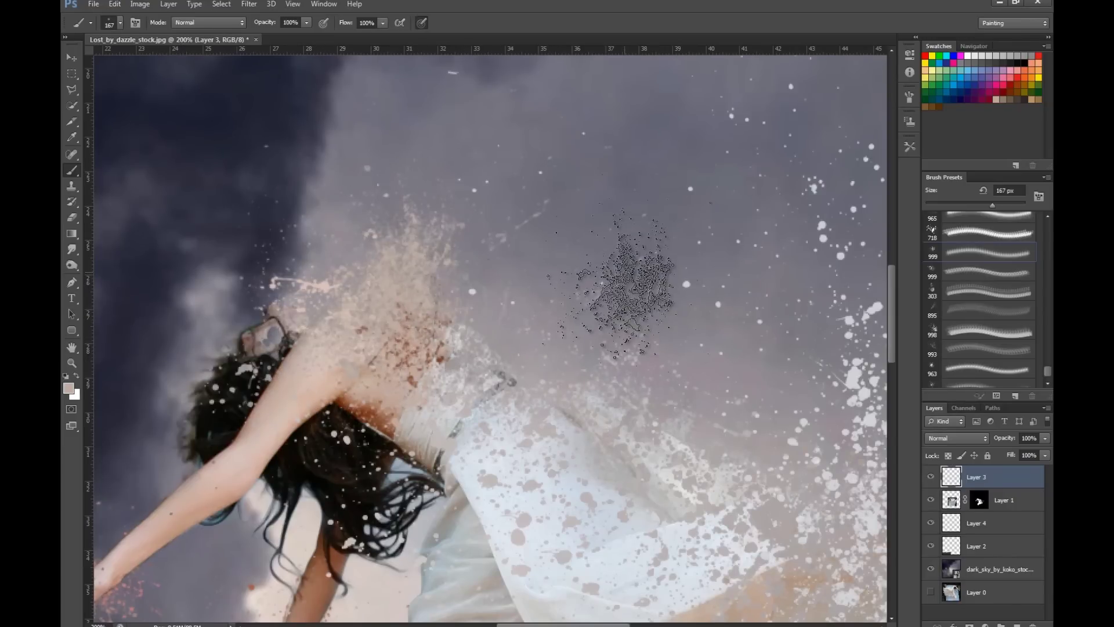
Stamp black splatter behind the hair on Layer 4 with the second 999 px brush at 250 px
key(ctrl+0)
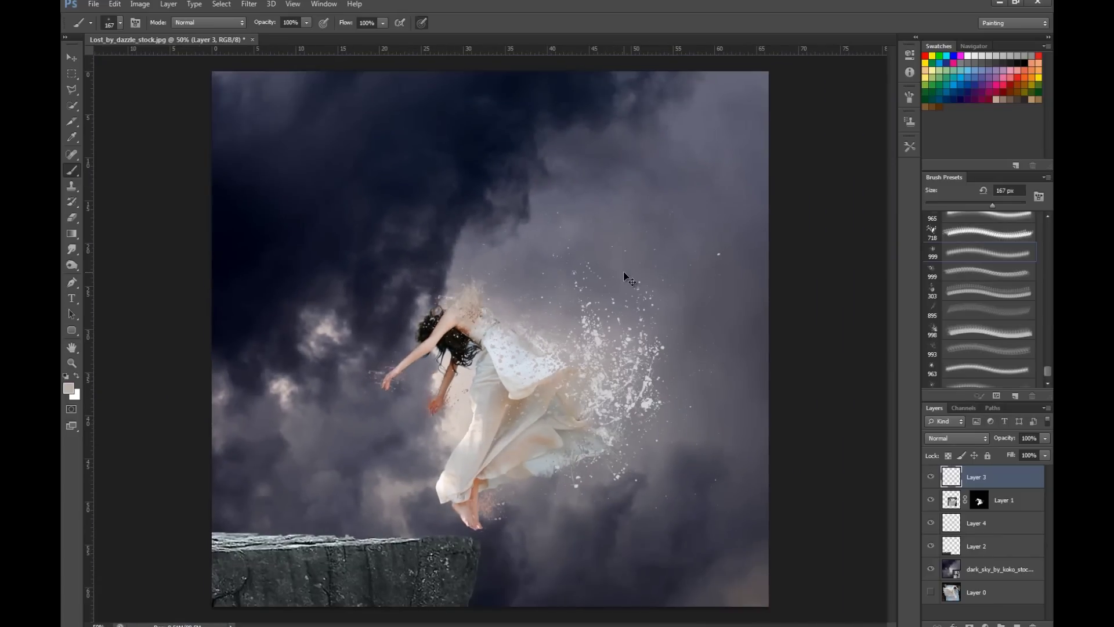
key(ctrl+1)
key(ctrl+minus)
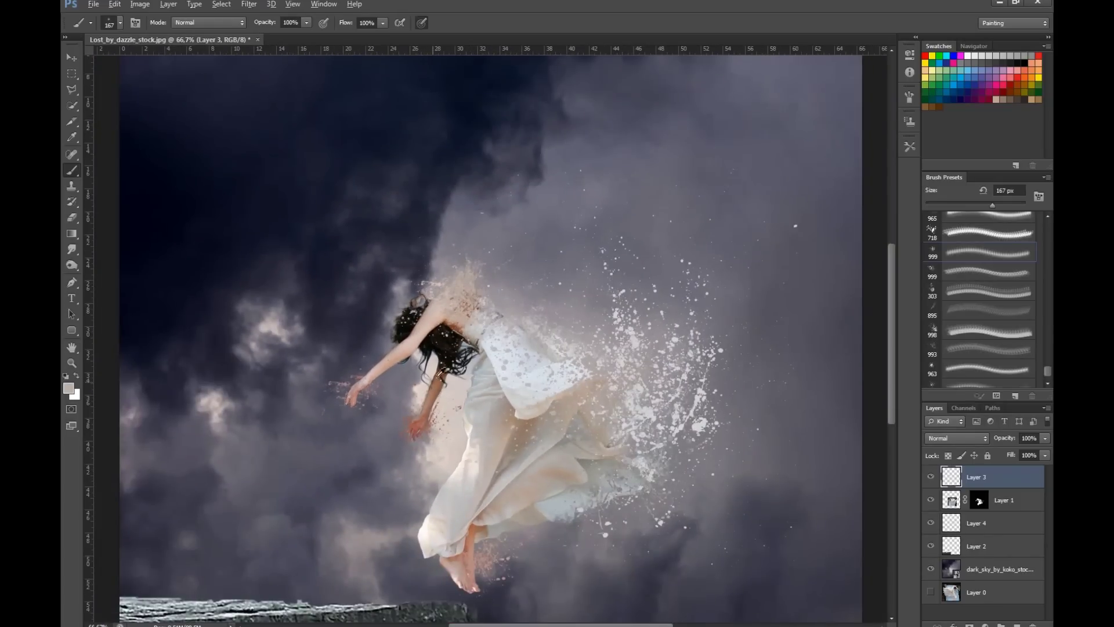
click(959, 296)
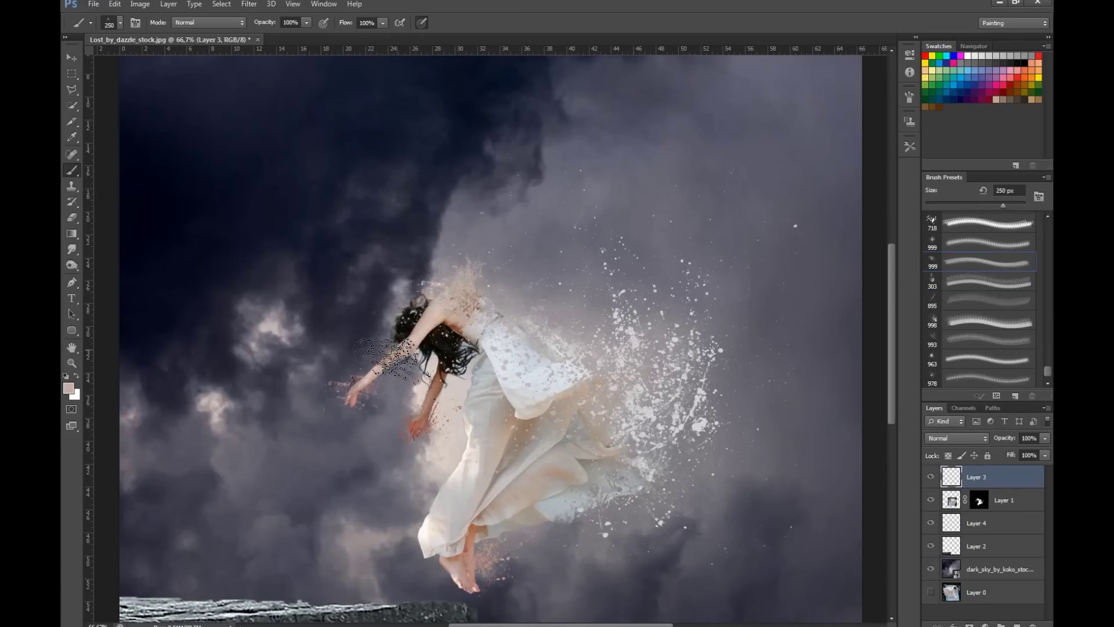
key(d)
drag(409, 317, 346, 351)
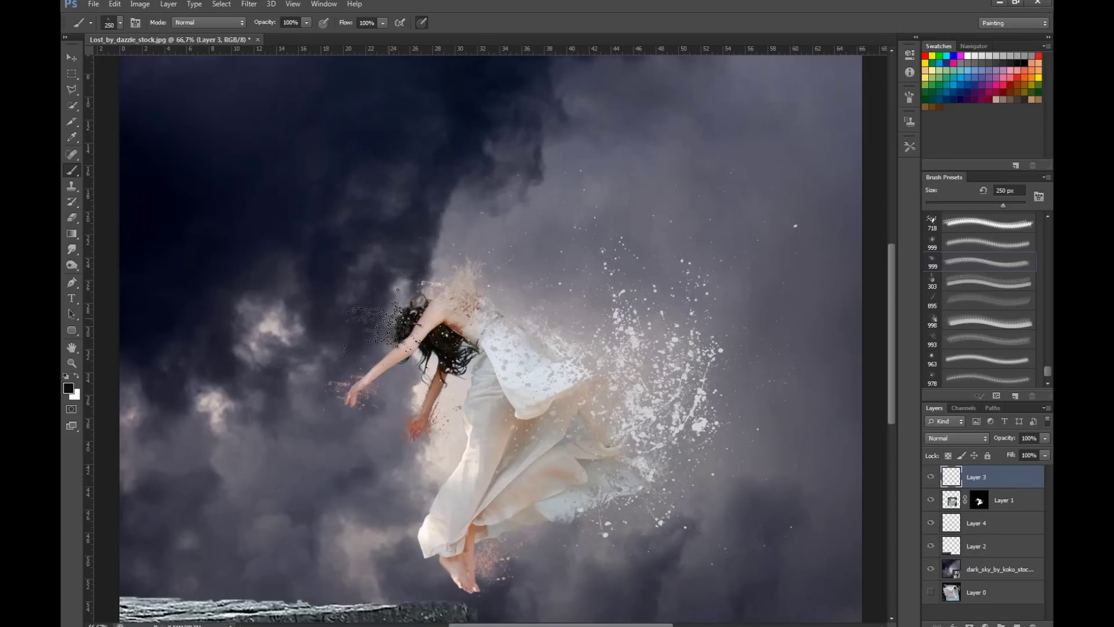
click(999, 525)
click(378, 330)
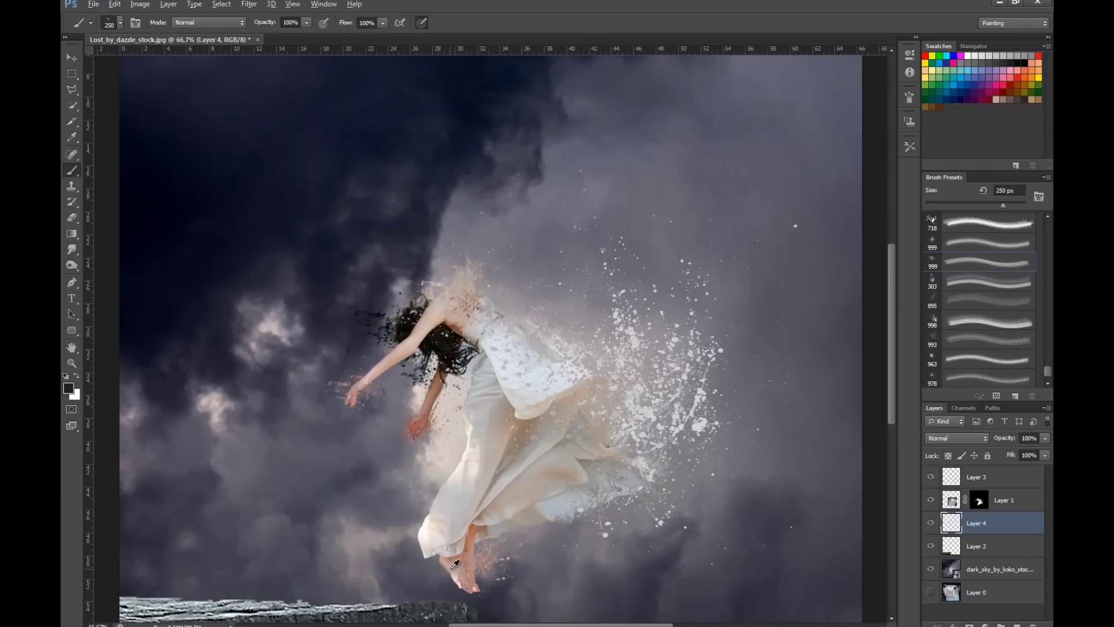
Try a light splatter stamp in the dress colour over the feet on Layer 3 at 250 px
alt+click(445, 500)
click(1003, 483)
click(451, 562)
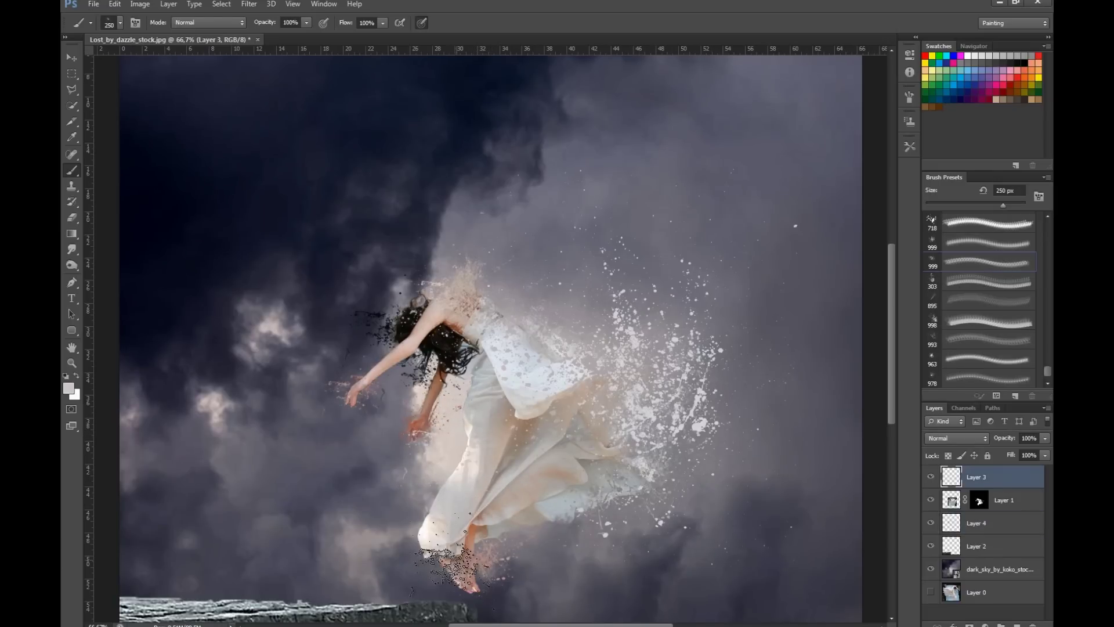
key(alt+[)
key(alt+[)
key(ctrl+z)
Stamp off-white splatter around the dress's lower hem on Layer 4 and Layer 3, with the 998 px brush at 163 px
scroll(964, 314, down, 1)
click(960, 301)
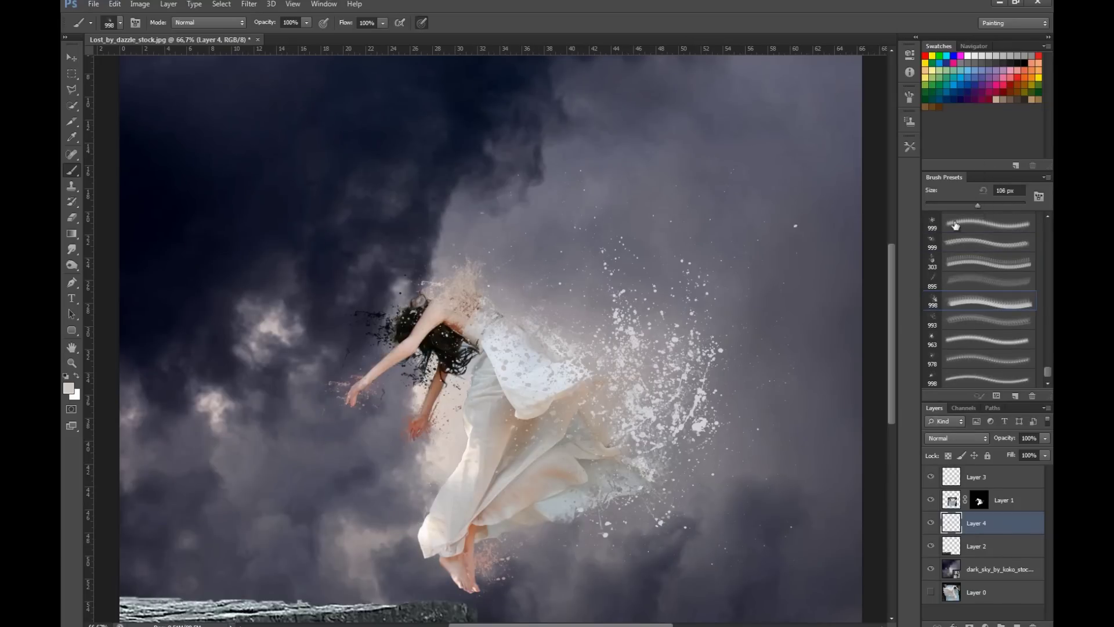
drag(985, 205, 966, 199)
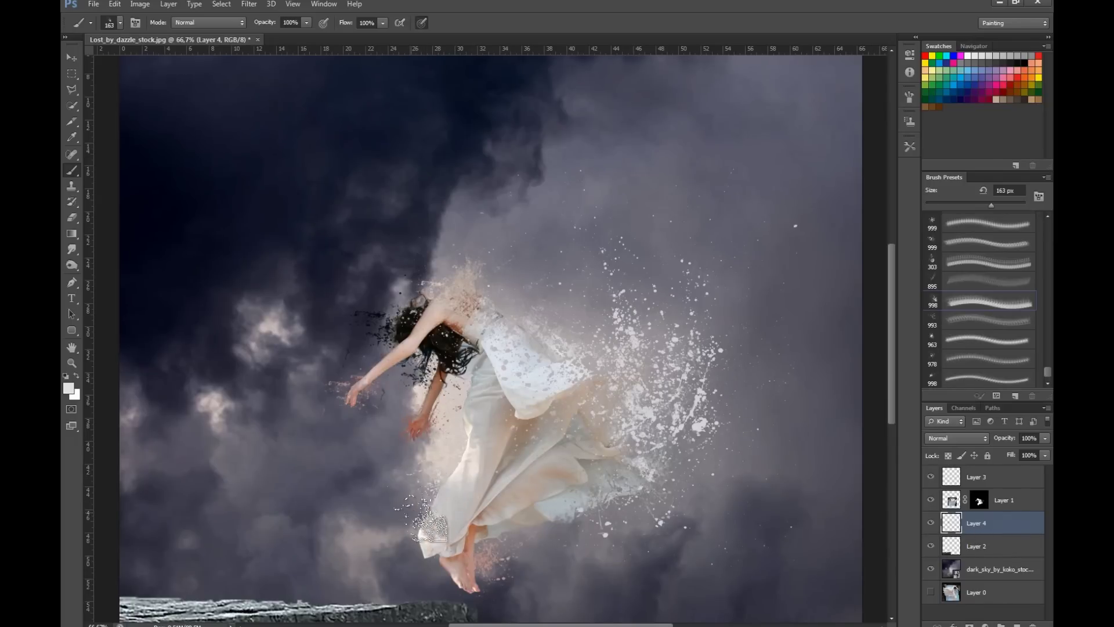
click(988, 484)
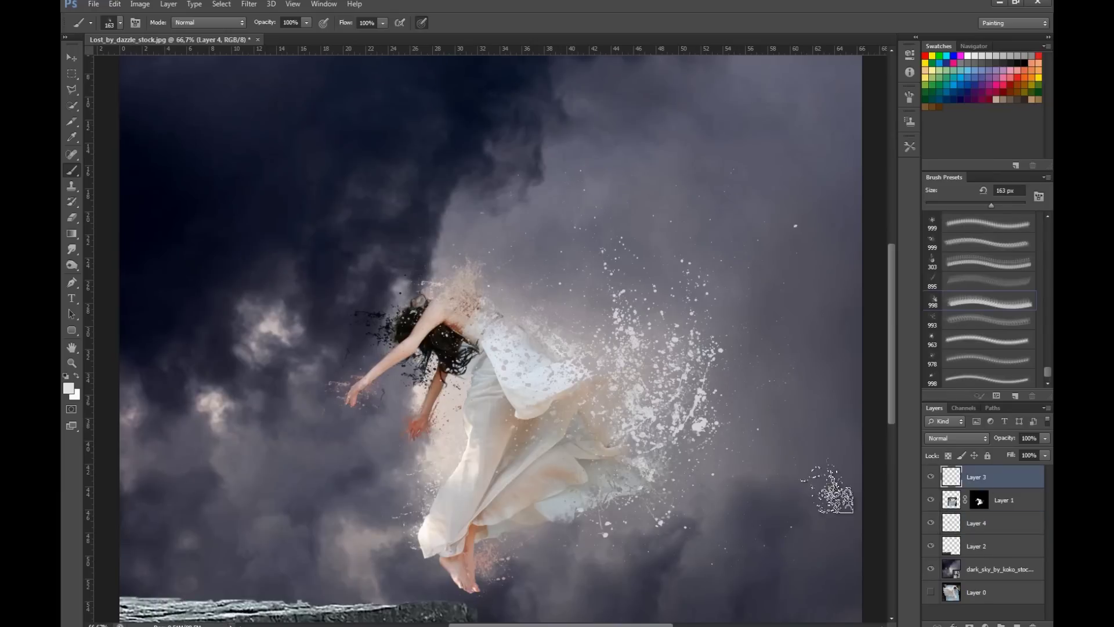
click(415, 536)
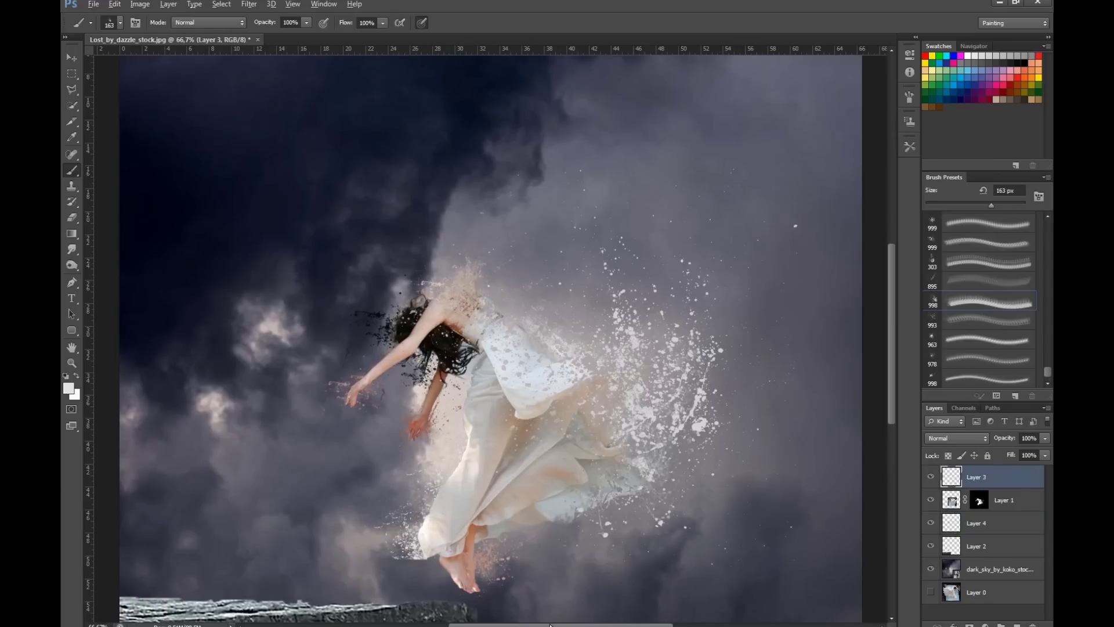
Add near-white splatter along the dress's front edge on Layer 3 with the 963 px brush at 153 px, and enlarge the brush to 179 px
click(947, 283)
click(950, 337)
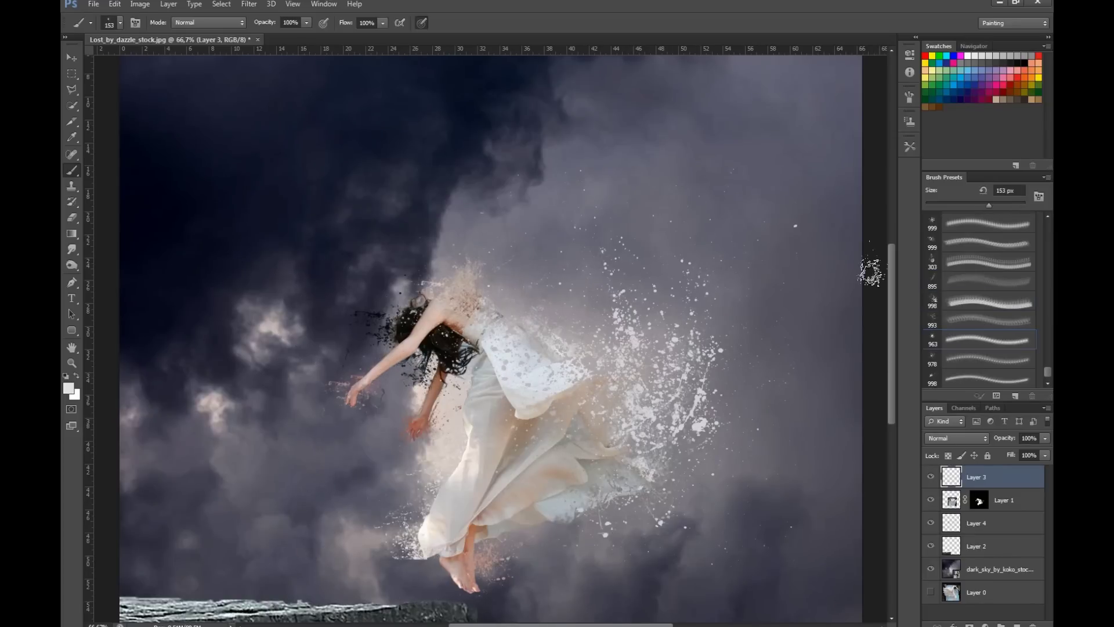
click(460, 447)
drag(993, 205, 996, 205)
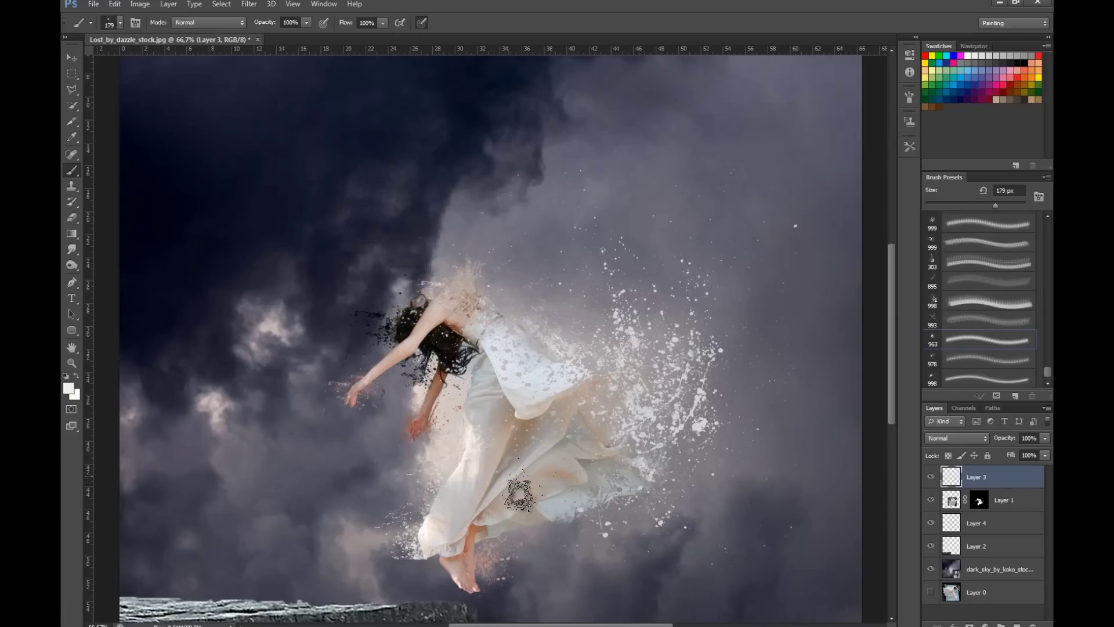
Stamp sampled skin-toned splatter at the feet and along the arms on Layer 3 with the 963 px brush at 179 px
click(473, 578)
alt+click(447, 571)
click(444, 575)
key(ctrl+z)
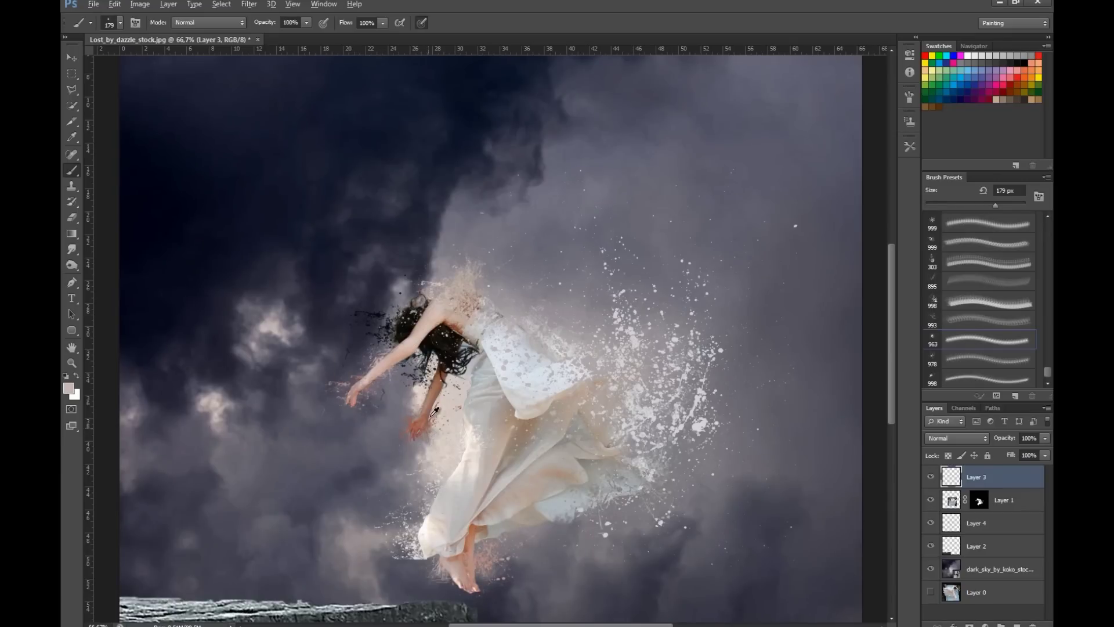
alt+click(437, 389)
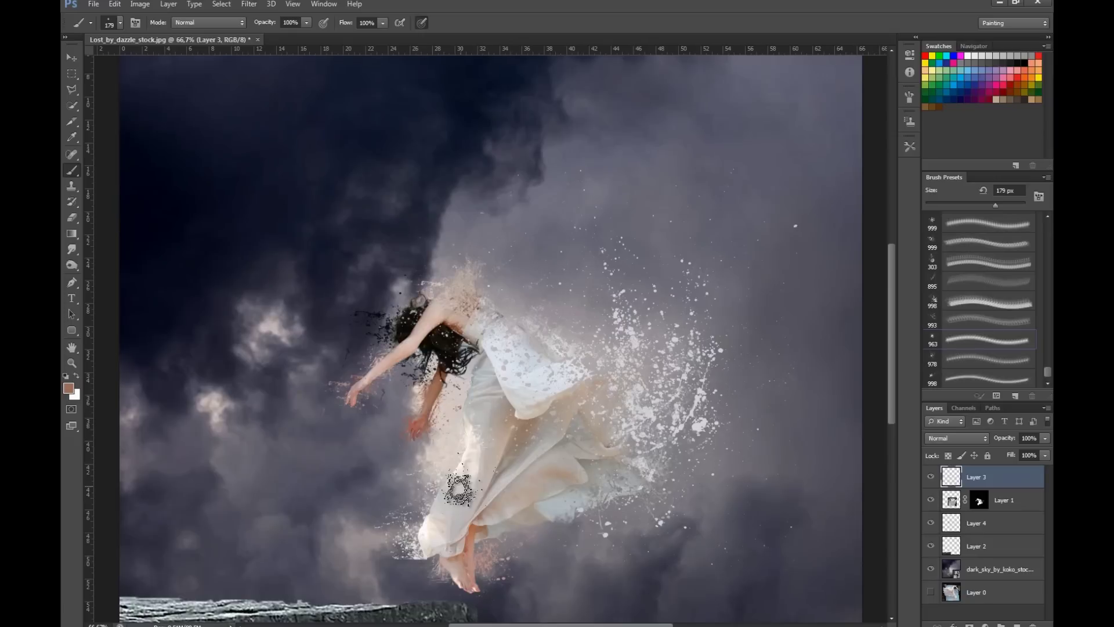
Stamp grey splatter beyond the dress's trailing edge on Layer 4 with the first 999 px brush at full size, and select Layer 3
alt+click(518, 333)
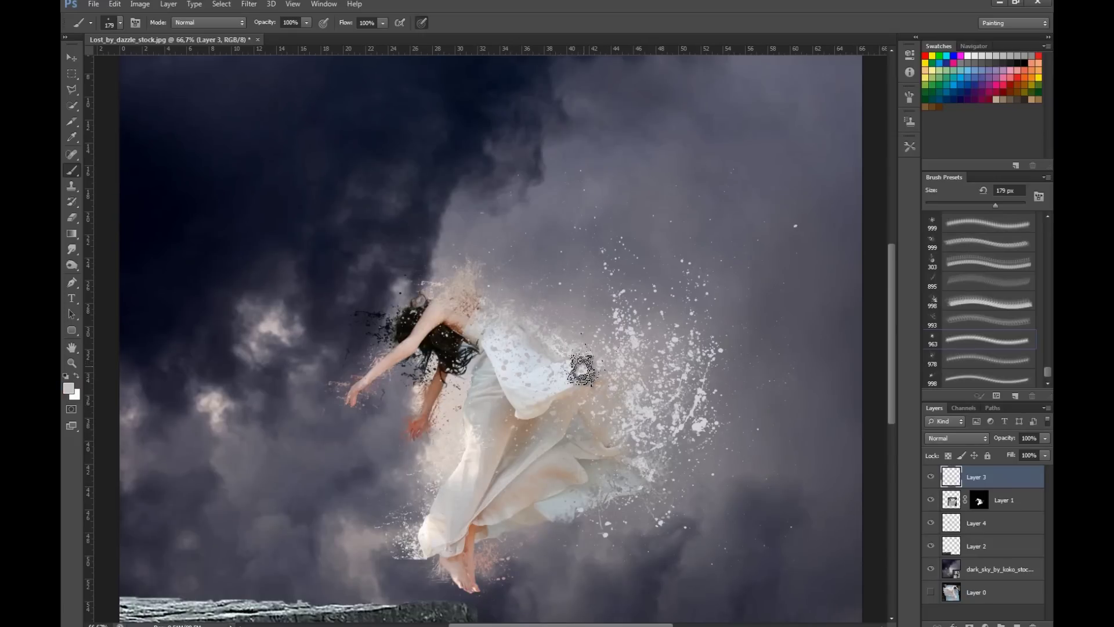
scroll(975, 303, up, 3)
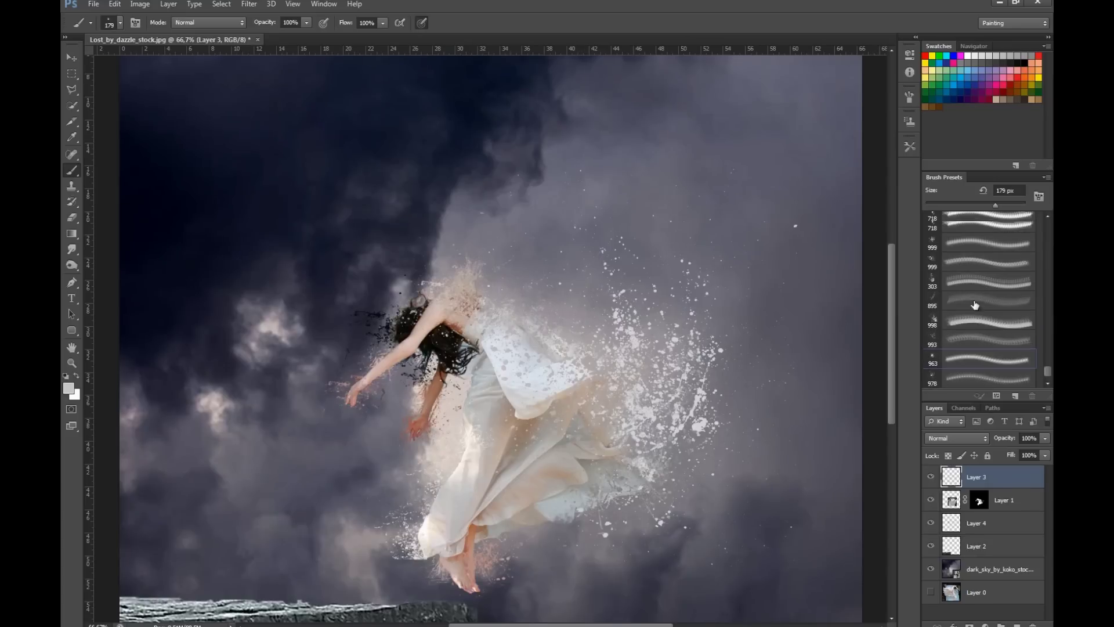
scroll(969, 255, up, 2)
click(960, 281)
click(958, 302)
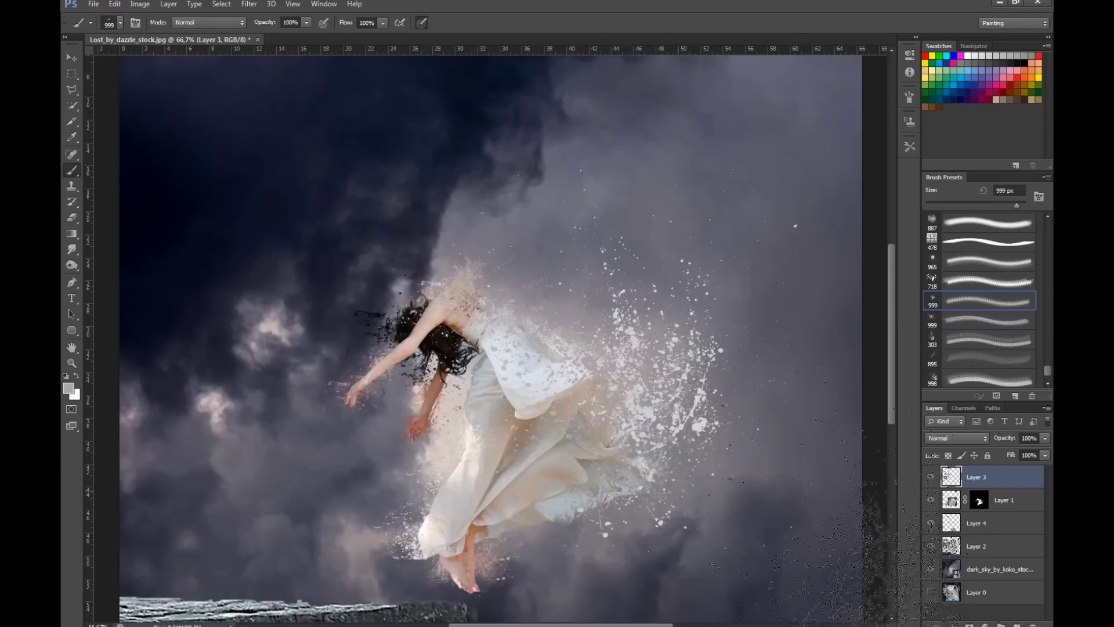
click(976, 523)
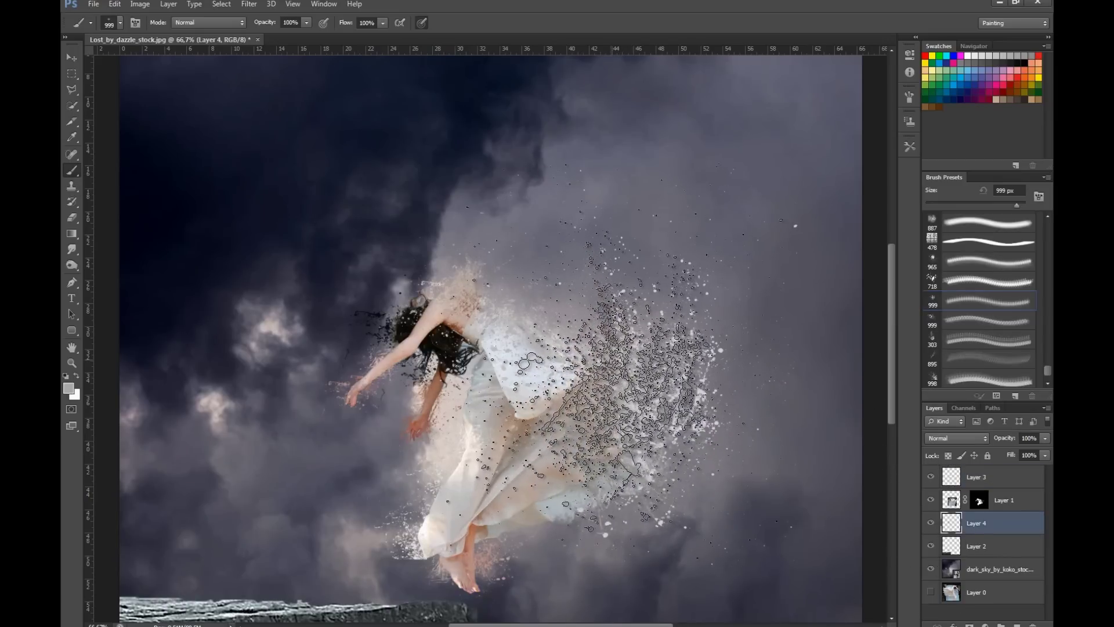
click(616, 388)
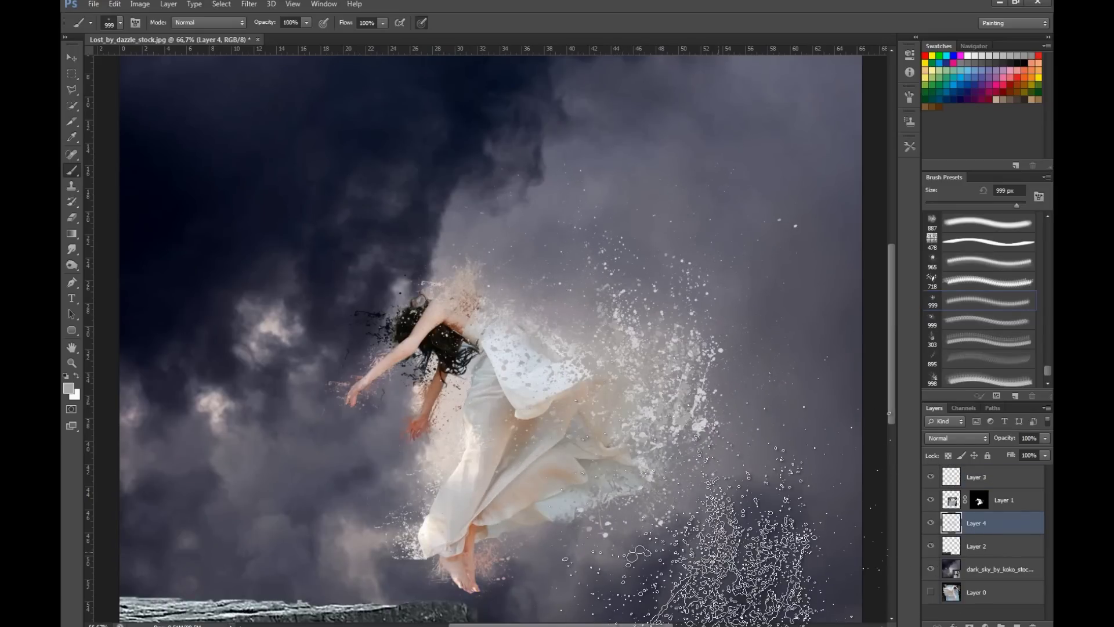
key(ctrl+minus)
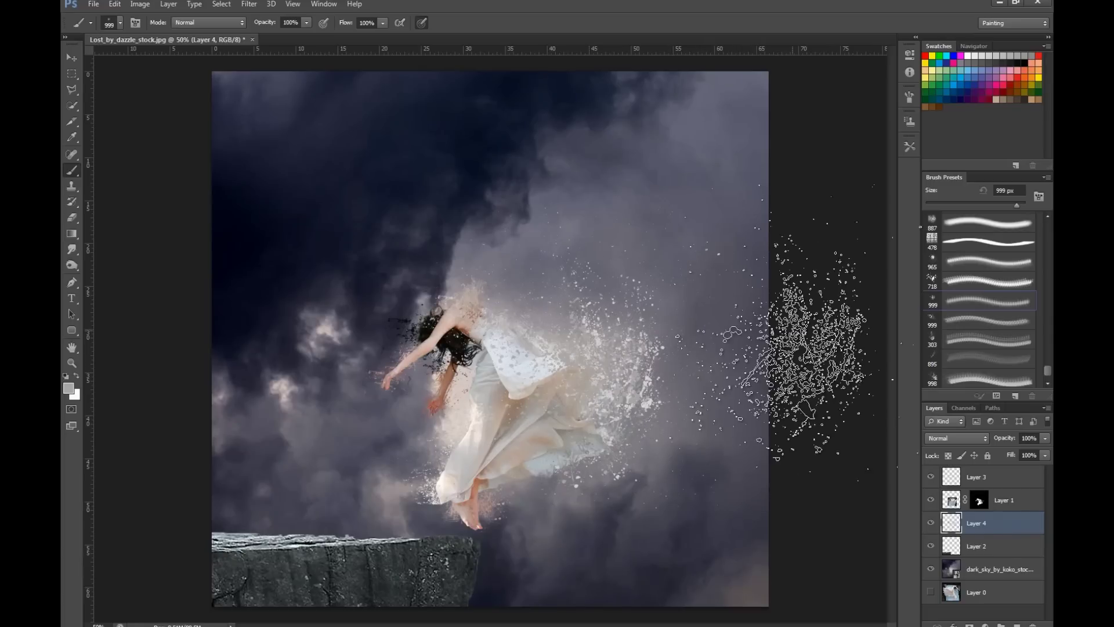
click(980, 477)
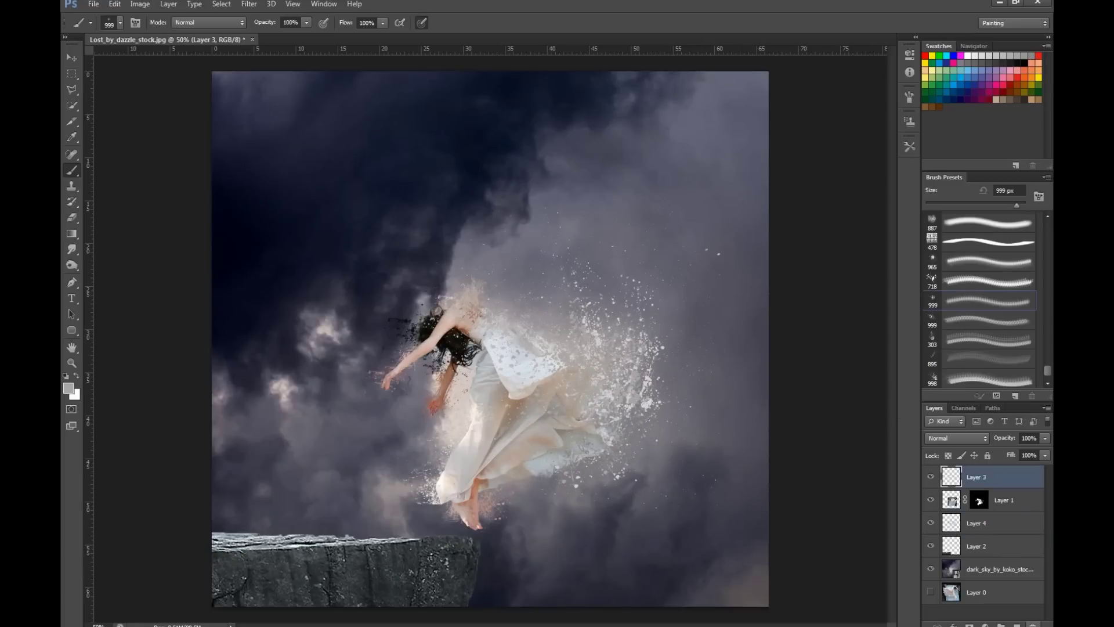
Add a new empty layer above Layer 3 and set the foreground colour to black, 000000
click(1016, 625)
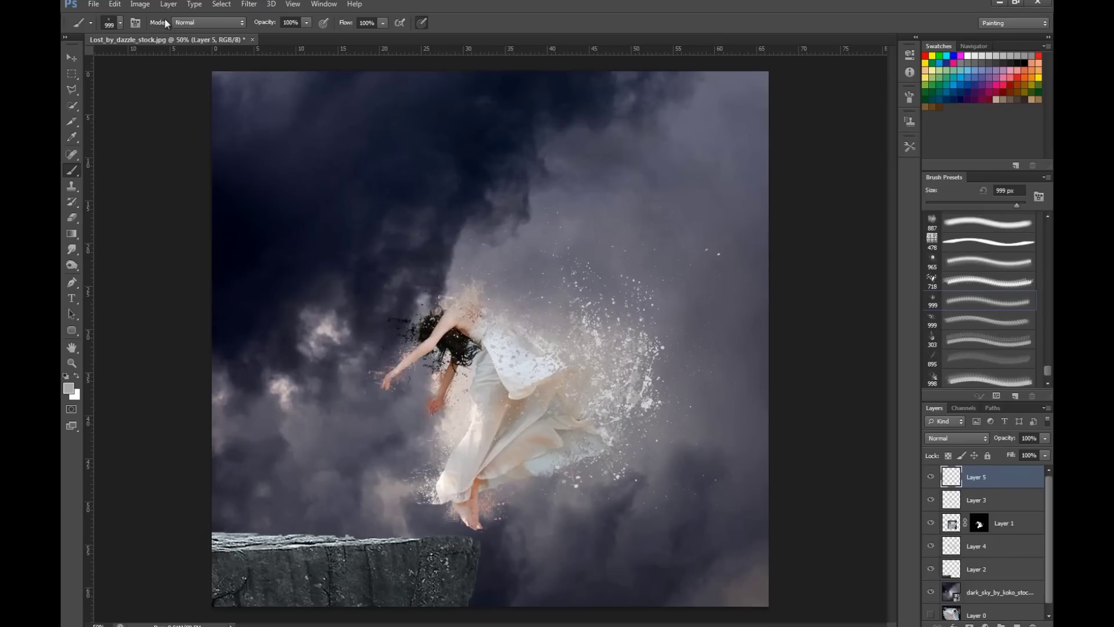
click(248, 5)
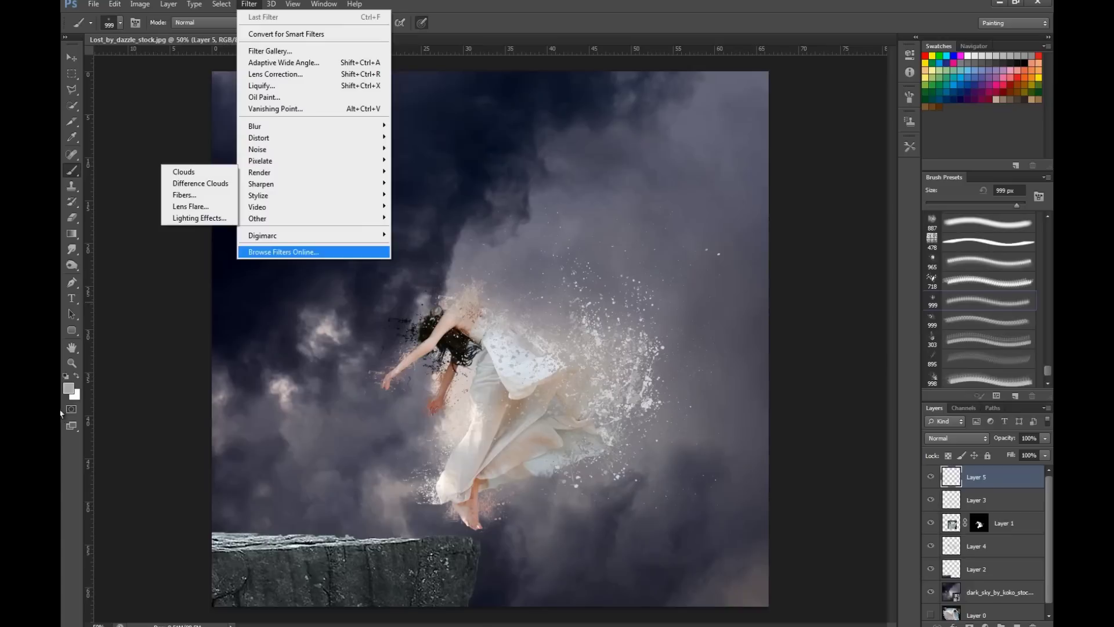
click(69, 388)
drag(254, 271, 268, 316)
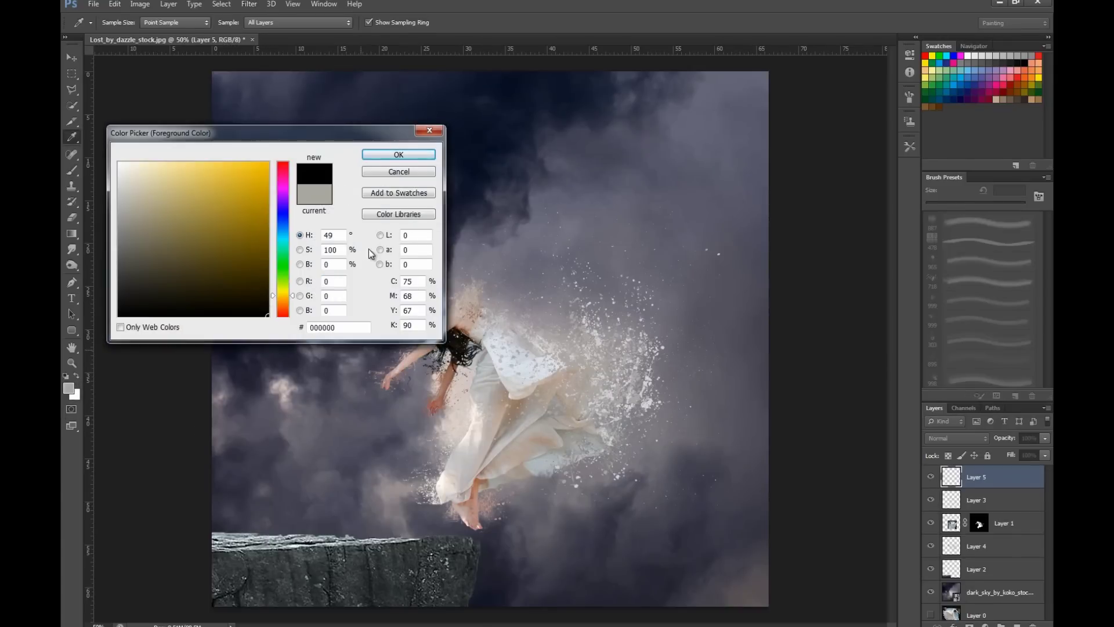
click(390, 156)
Render black-and-white Clouds on the new layer and reapply the filter twice for a different pattern
click(249, 4)
mouse_move(281, 174)
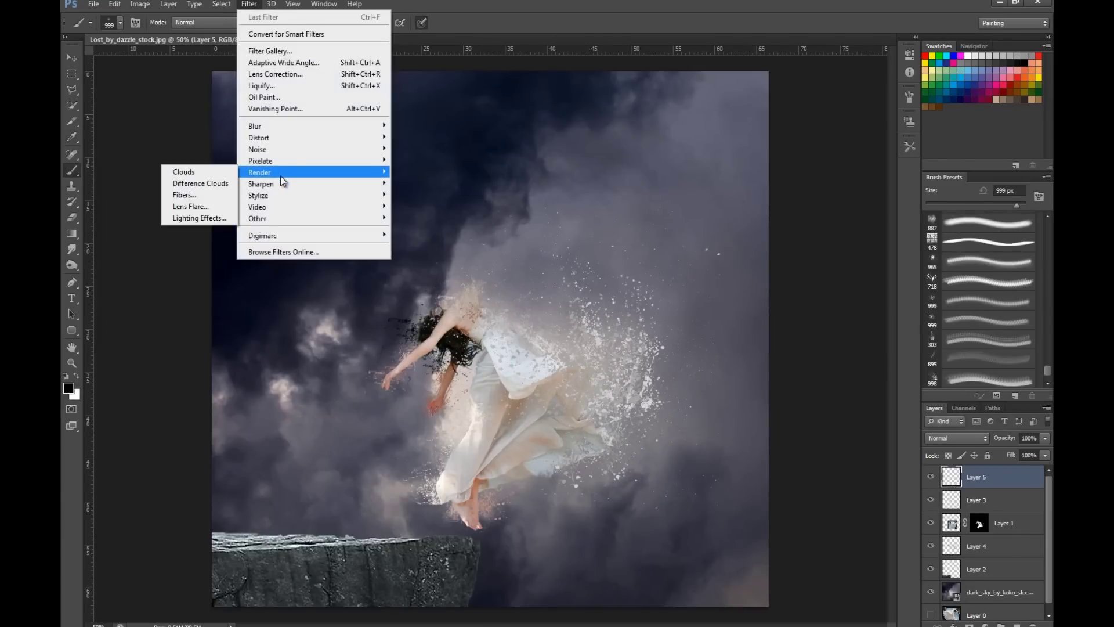
click(191, 173)
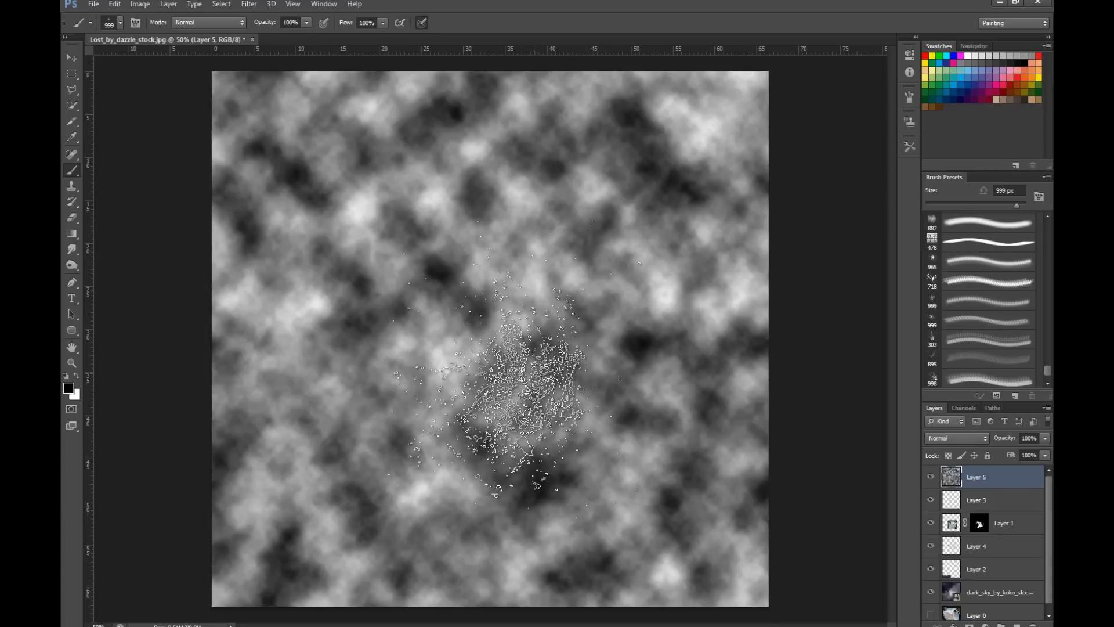
key(ctrl+f)
key(ctrl+f)
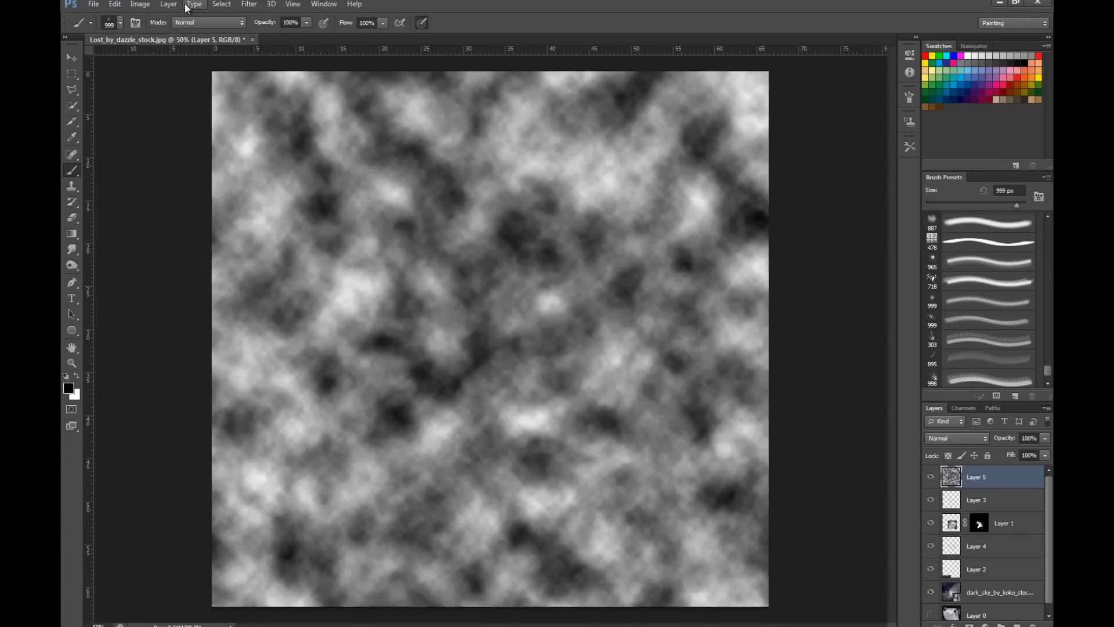
Apply a Threshold adjustment to the clouds layer to turn it into pure black and white patches
click(140, 4)
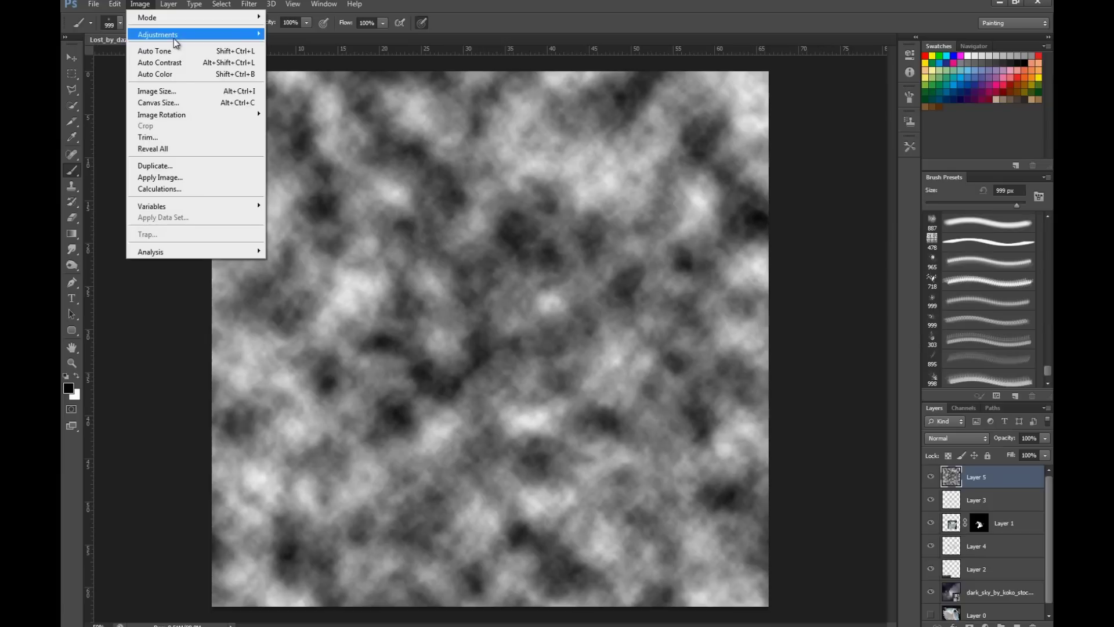
mouse_move(255, 36)
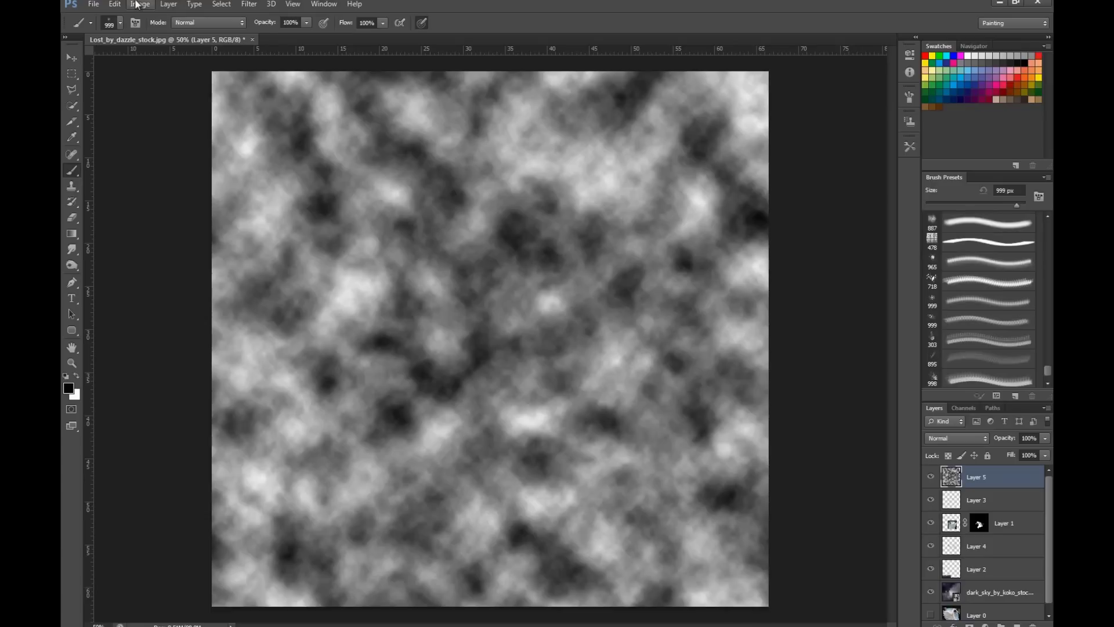
click(114, 4)
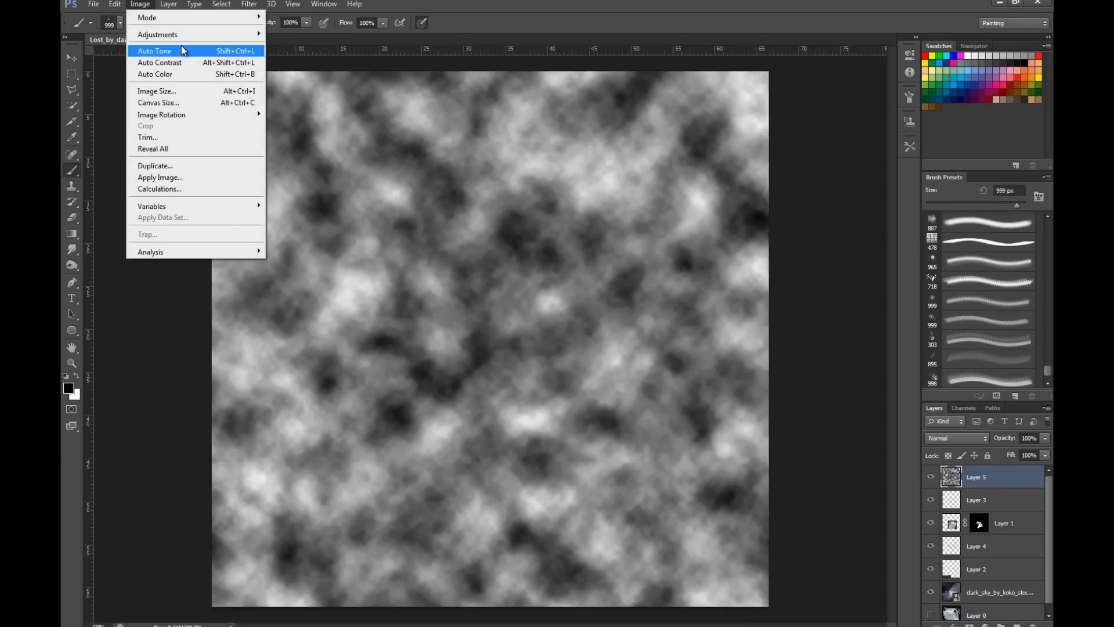
mouse_move(188, 35)
click(347, 195)
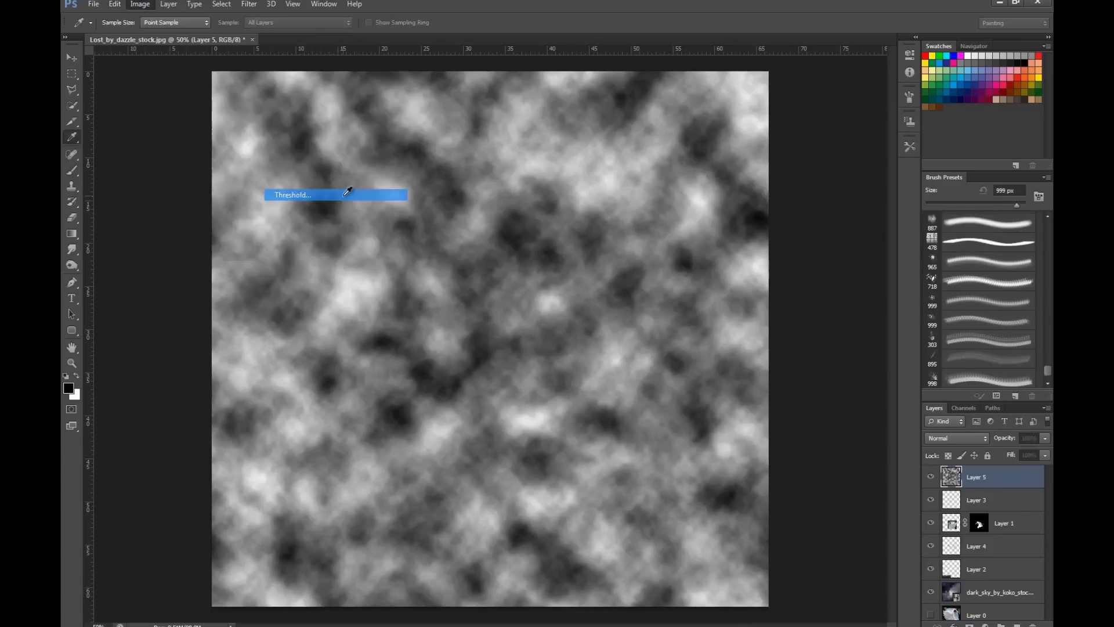
click(642, 187)
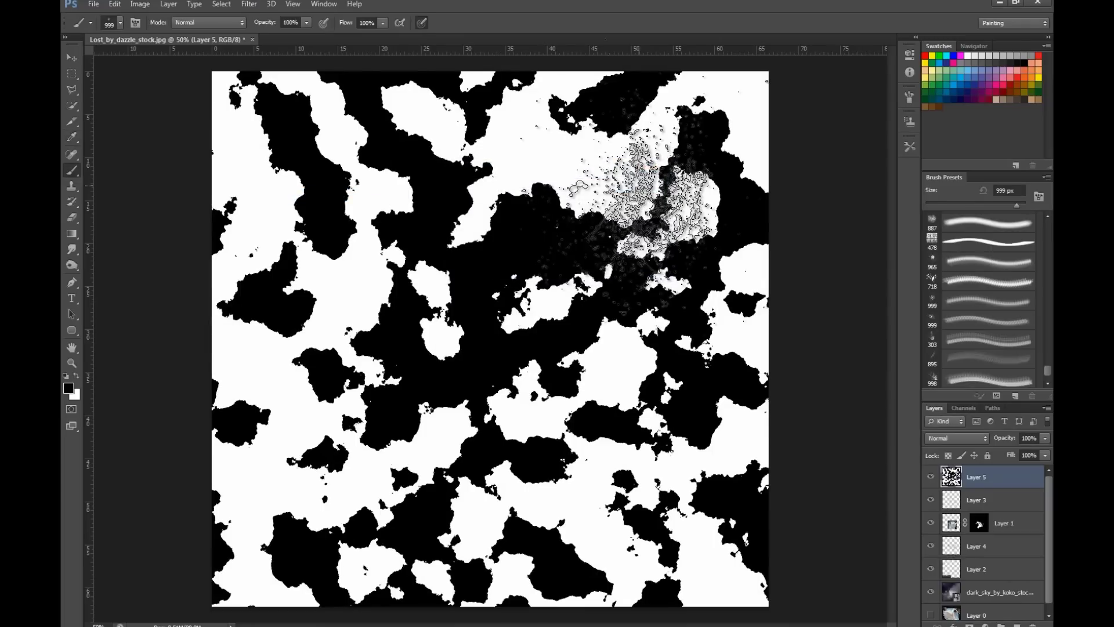
Apply a Radial Blur to the thresholded clouds with Zoom method, amount 100, Good quality and the blur centre moved toward the lower left
click(73, 56)
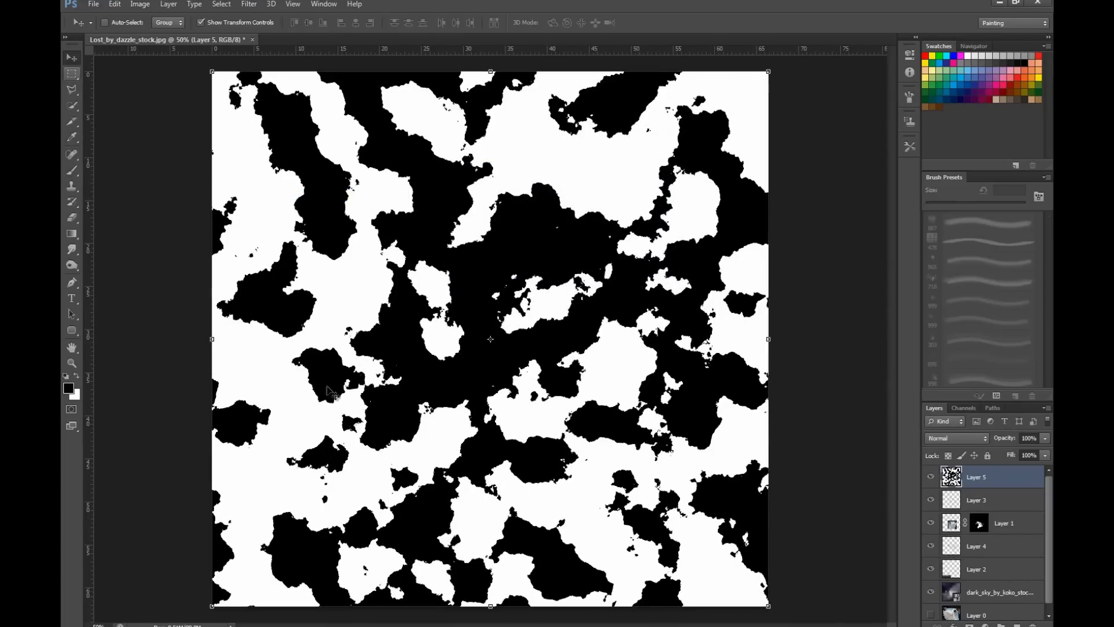
click(221, 4)
click(248, 4)
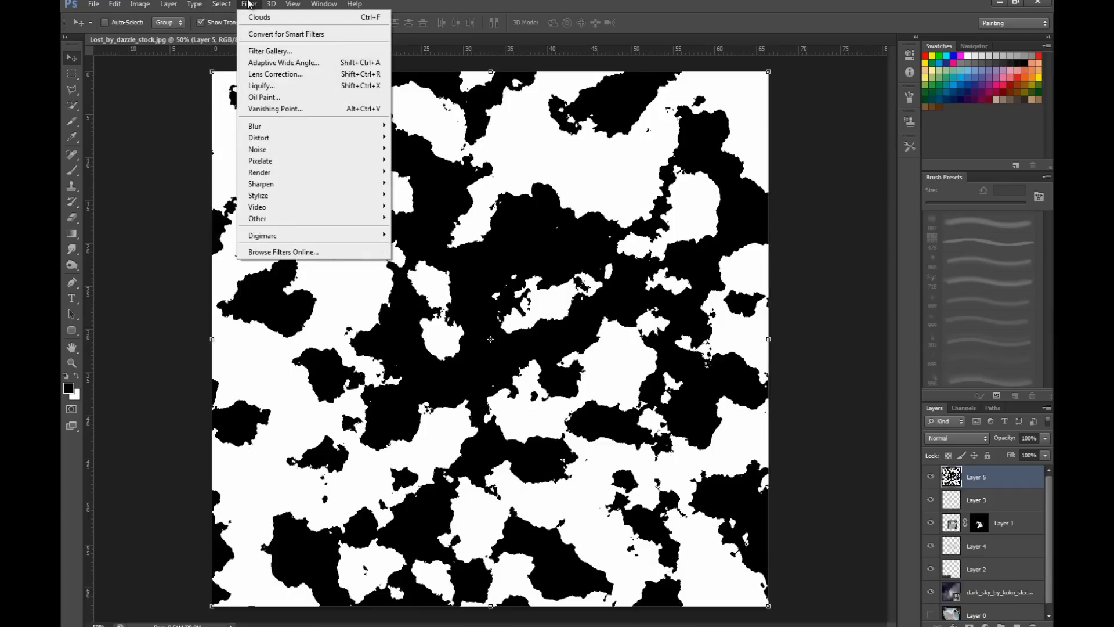
mouse_move(304, 133)
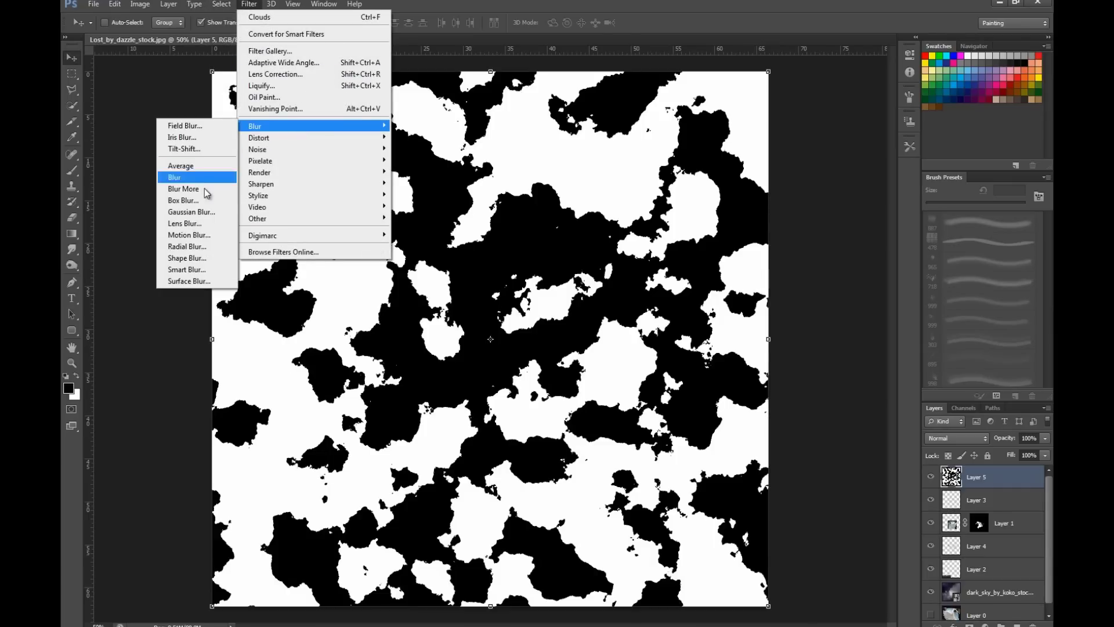
click(202, 252)
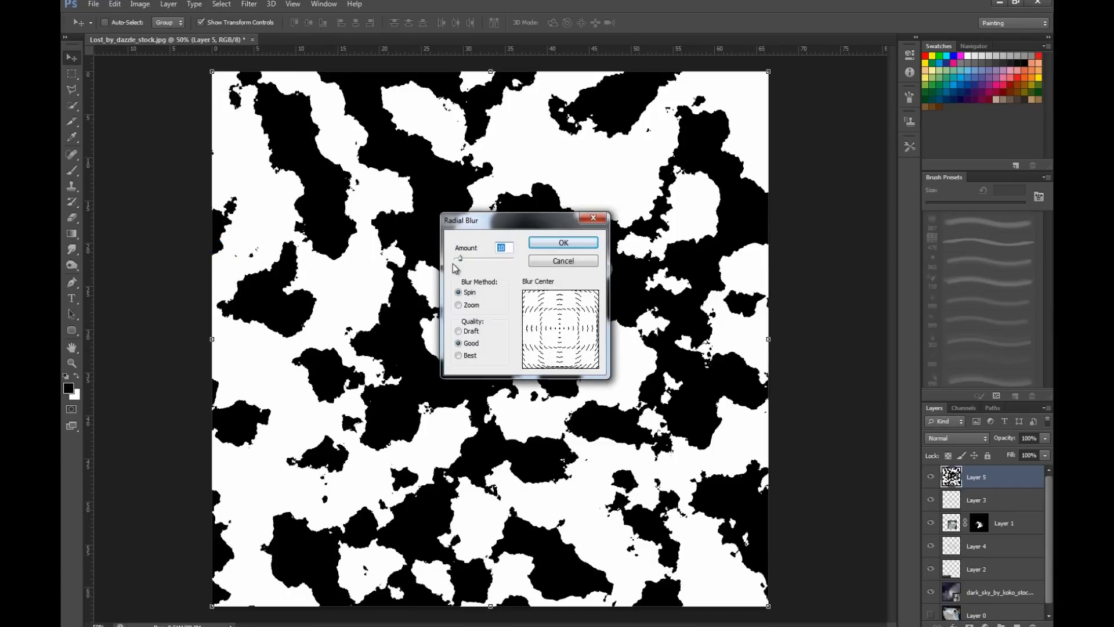
click(460, 305)
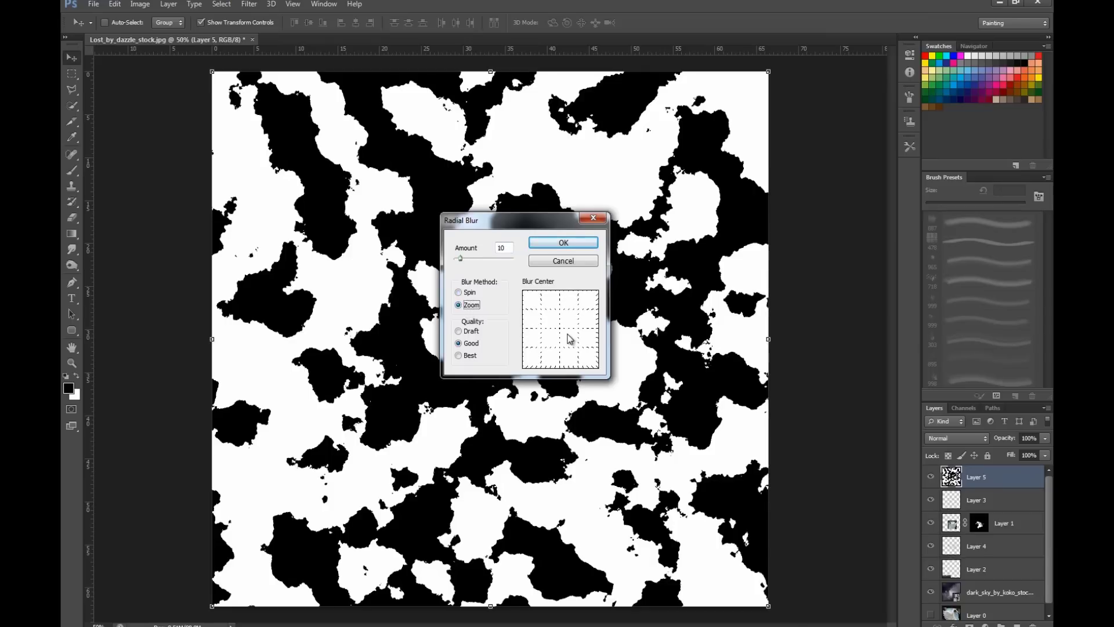
drag(561, 333, 541, 351)
drag(461, 258, 526, 272)
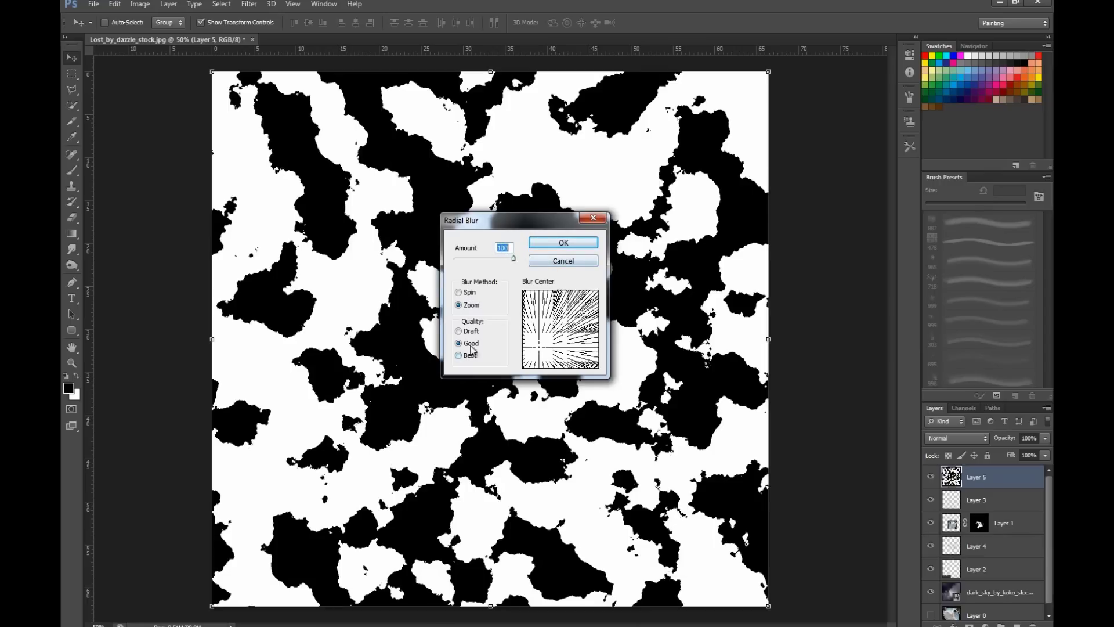
click(555, 244)
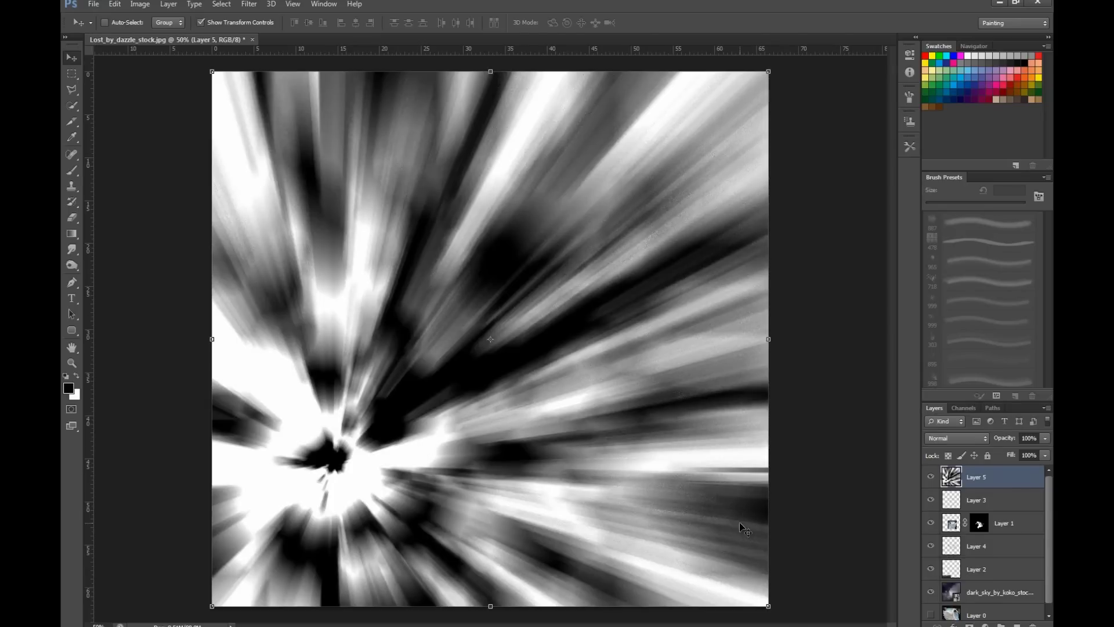
Try the Screen blend mode on the light-ray layer, and switch it to Soft Light
click(969, 438)
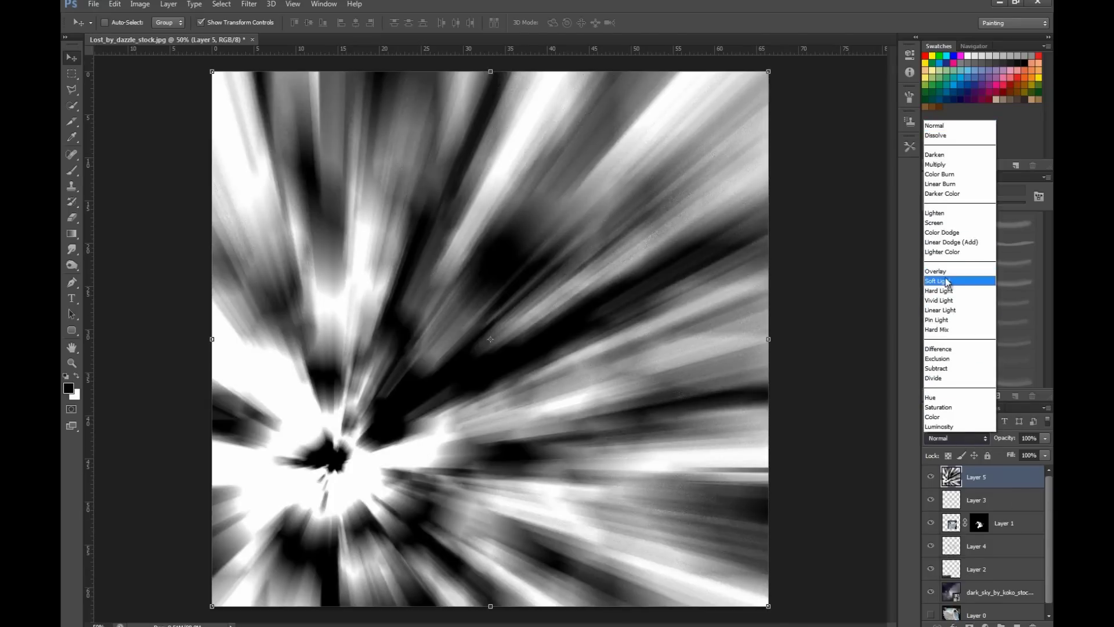
click(952, 223)
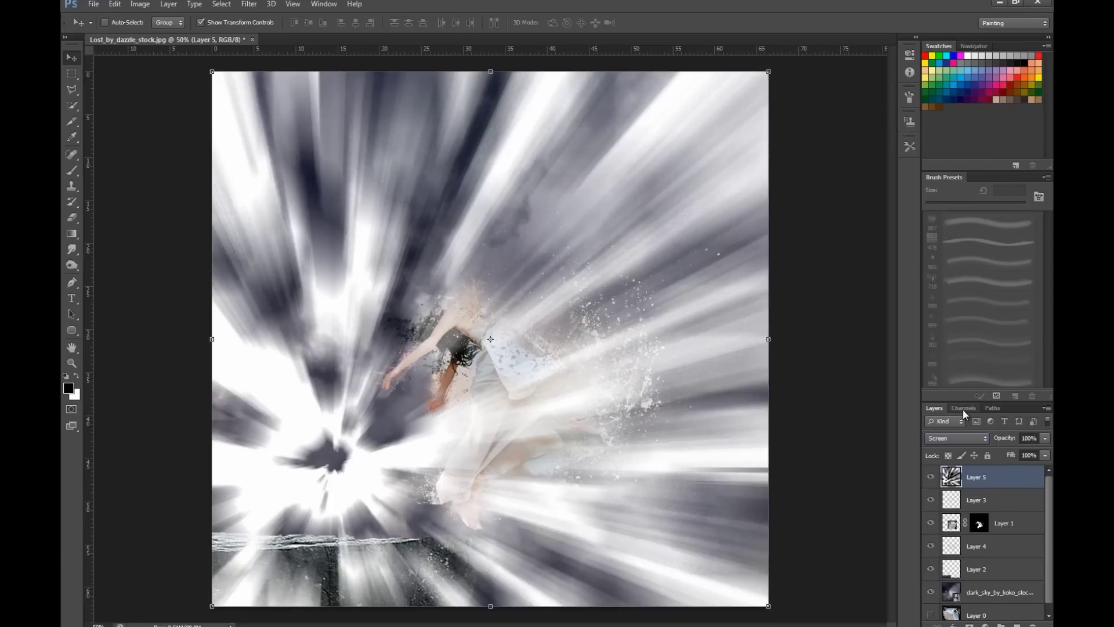
click(958, 442)
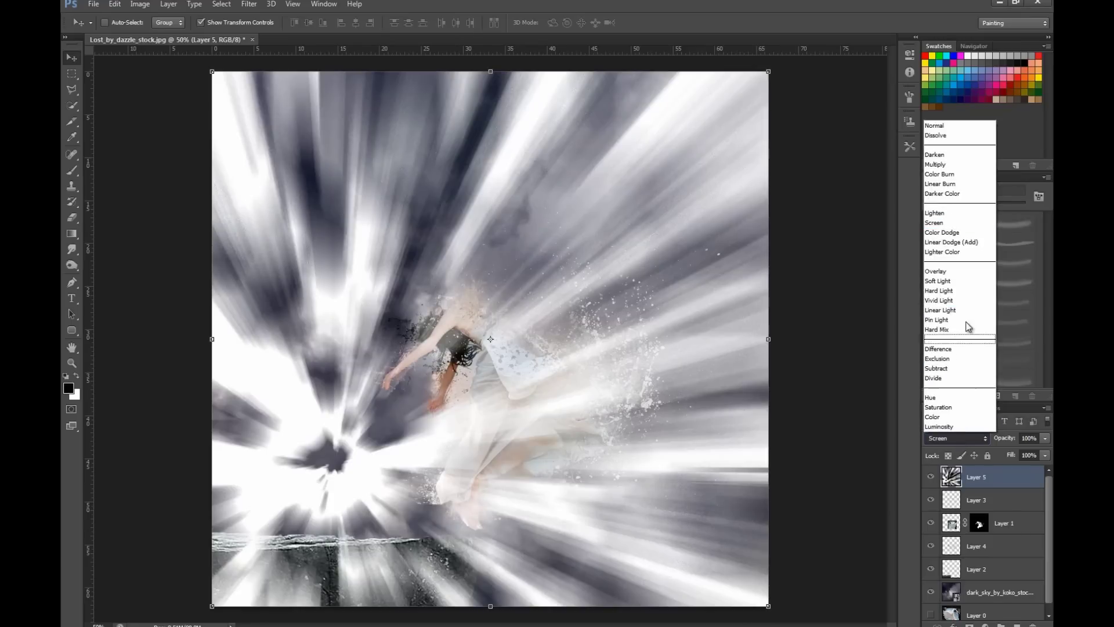
click(952, 279)
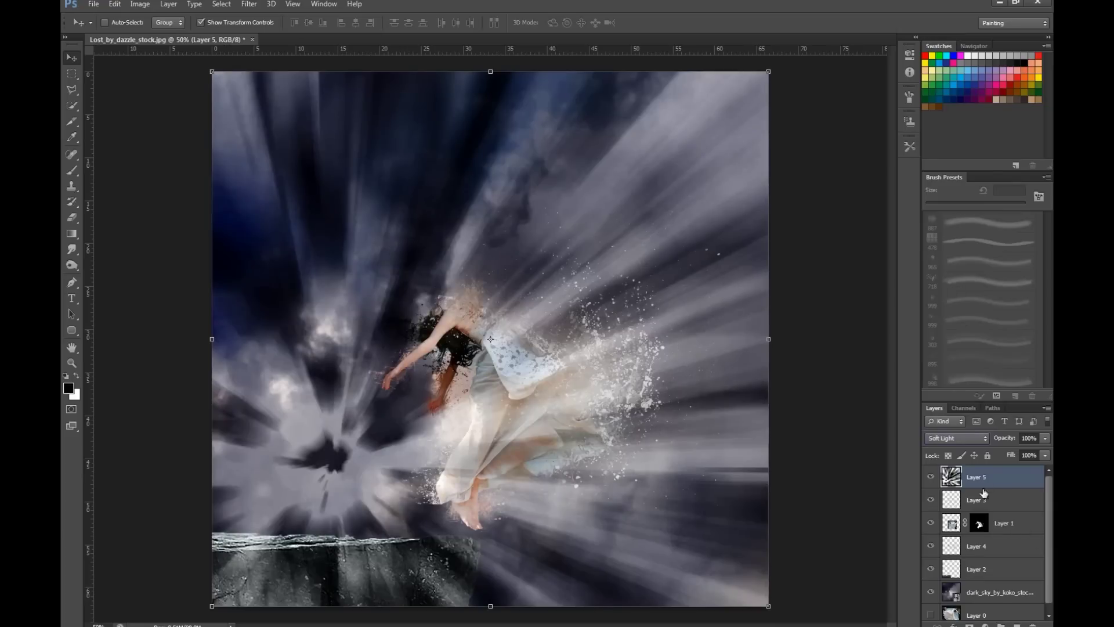
Add a layer mask to the light-ray layer and paint black with a soft round 999 px brush over the left sky, cliff and lower area
click(970, 625)
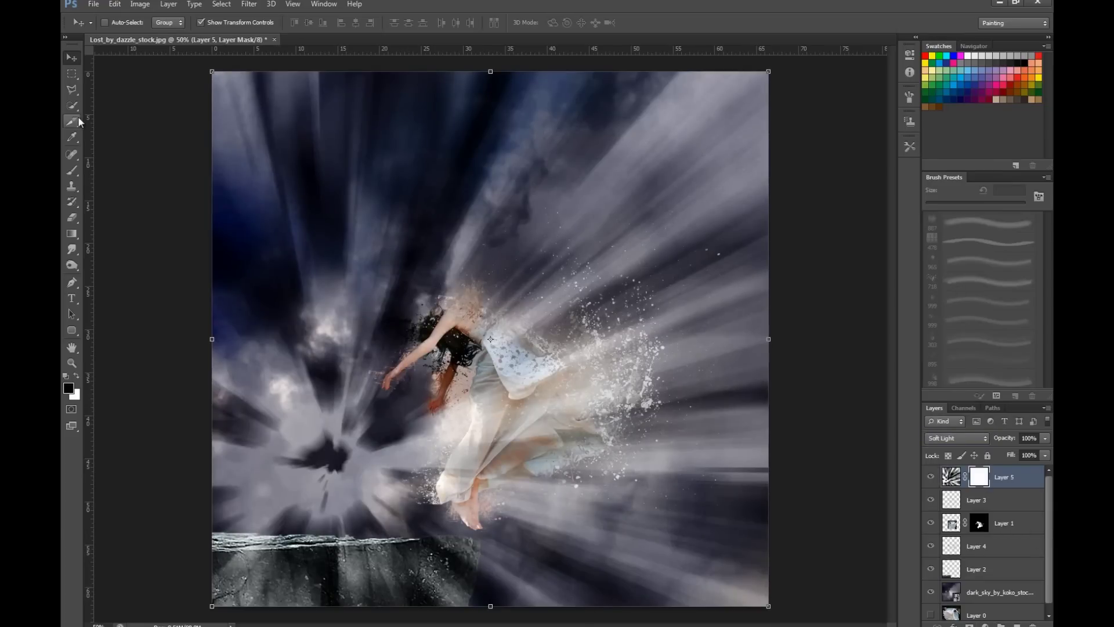
click(72, 170)
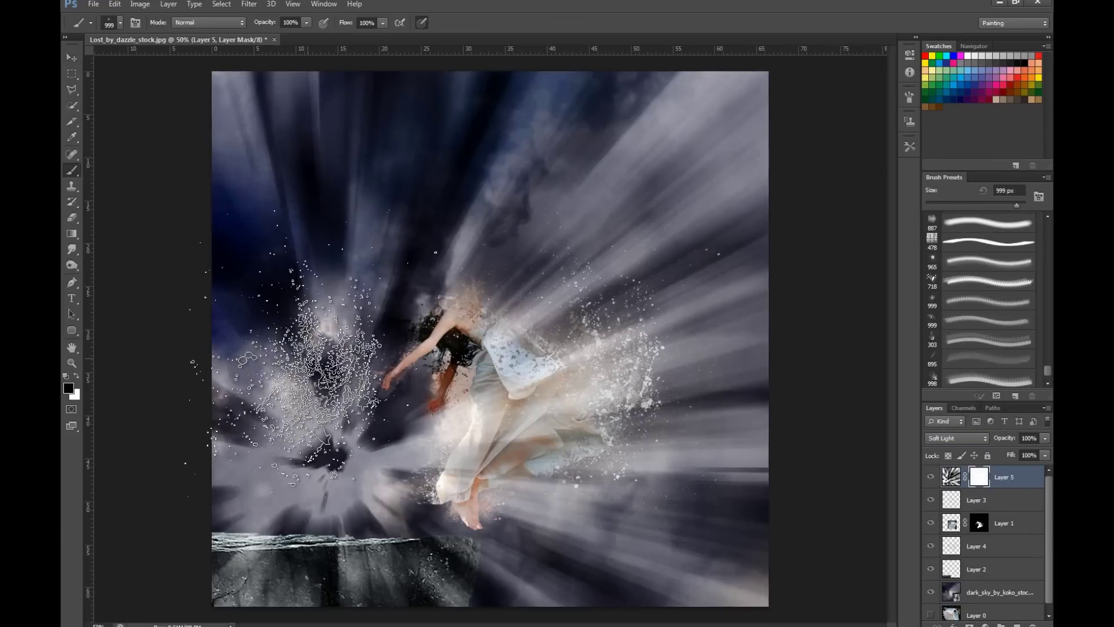
drag(1045, 378, 1047, 225)
click(986, 221)
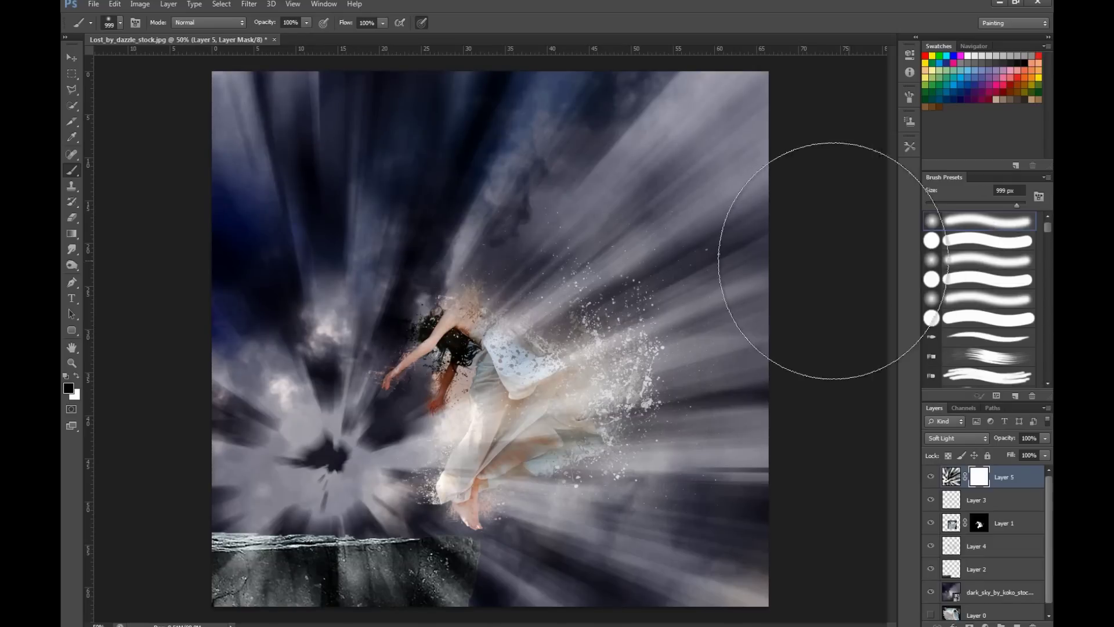
mouse_move(255, 149)
mouse_down()
mouse_move(273, 461)
mouse_move(265, 589)
mouse_move(721, 597)
mouse_move(249, 597)
mouse_move(341, 224)
mouse_move(339, 444)
mouse_move(336, 395)
mouse_move(325, 398)
mouse_up()
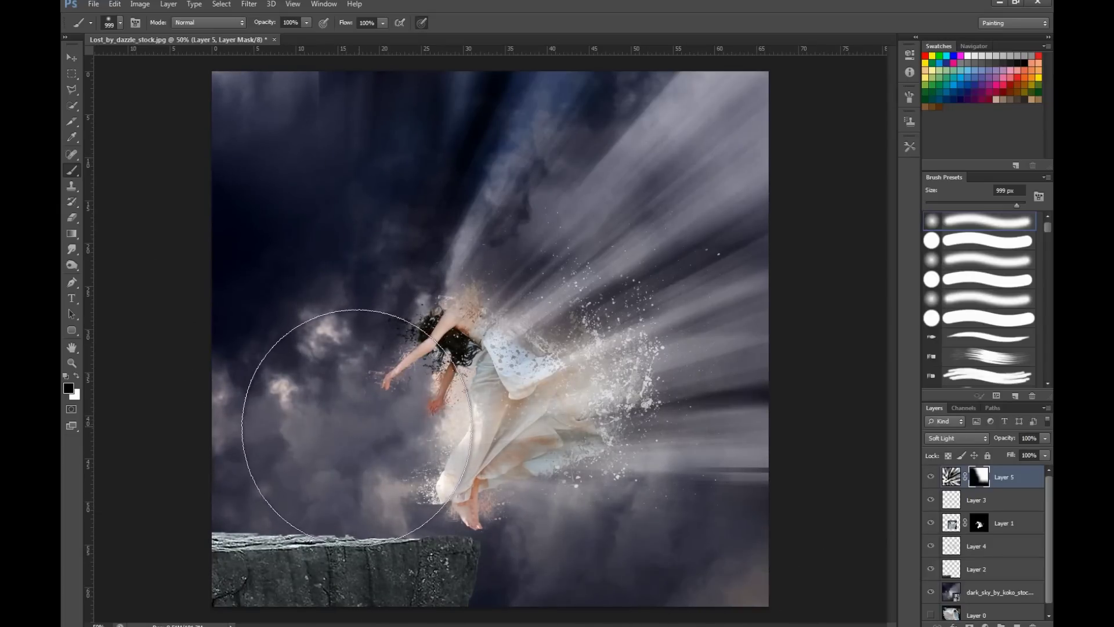
mouse_move(364, 138)
mouse_down()
mouse_move(275, 224)
mouse_move(355, 66)
mouse_move(257, 410)
mouse_move(345, 188)
mouse_move(411, 105)
mouse_move(438, 99)
mouse_move(311, 263)
mouse_move(170, 395)
mouse_move(420, 301)
mouse_move(473, 369)
mouse_move(643, 497)
mouse_up()
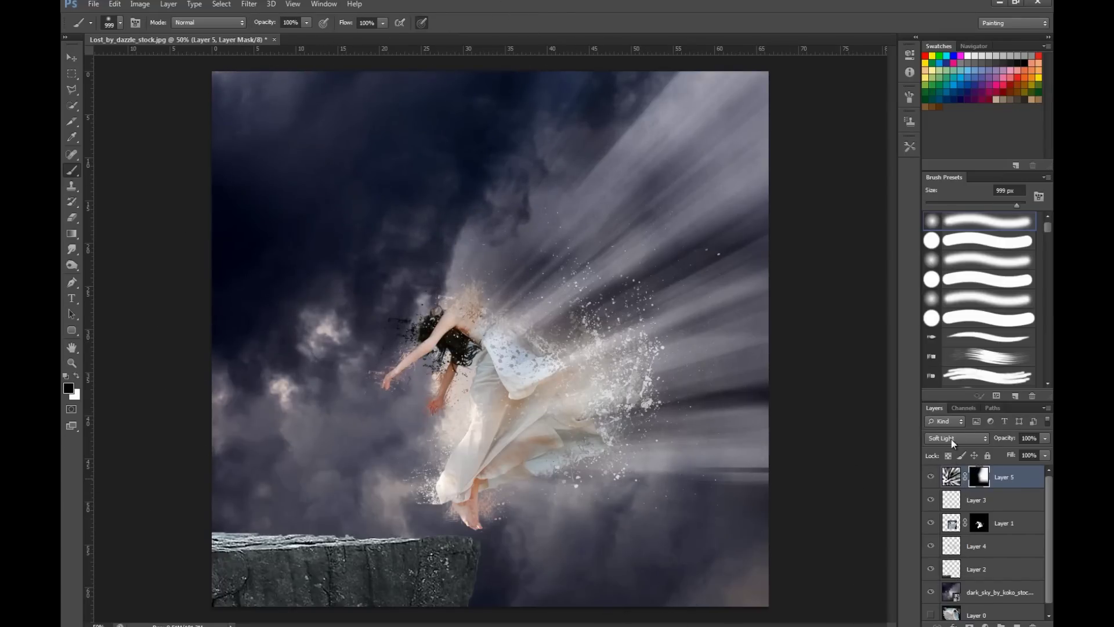
Set the light-ray layer's blend mode to Screen and its opacity to 40%
click(973, 439)
click(971, 222)
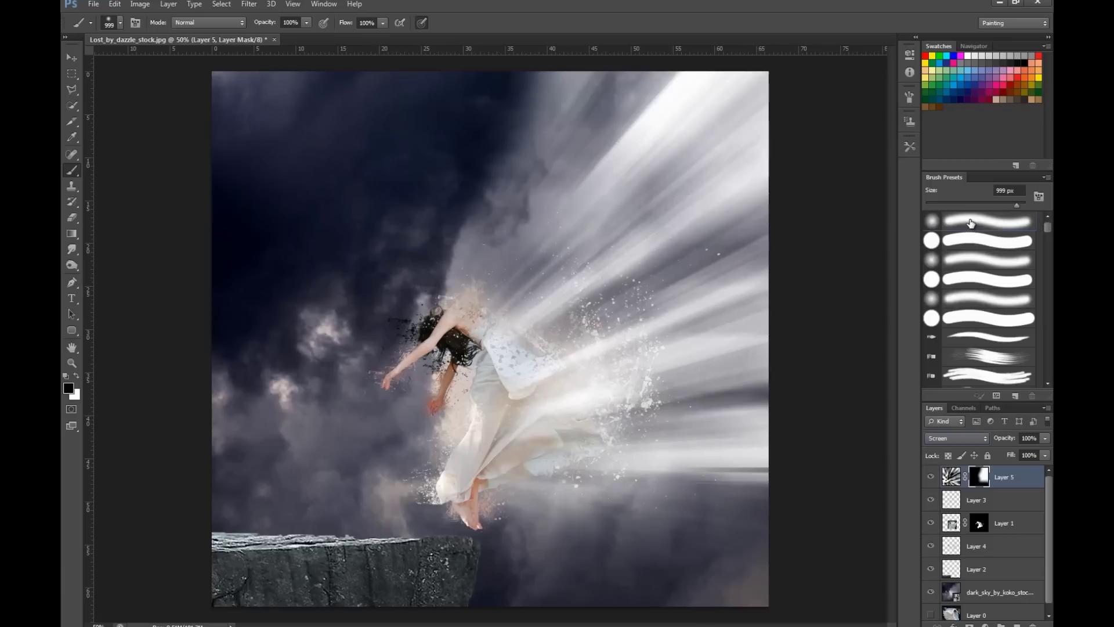
drag(1047, 437, 998, 462)
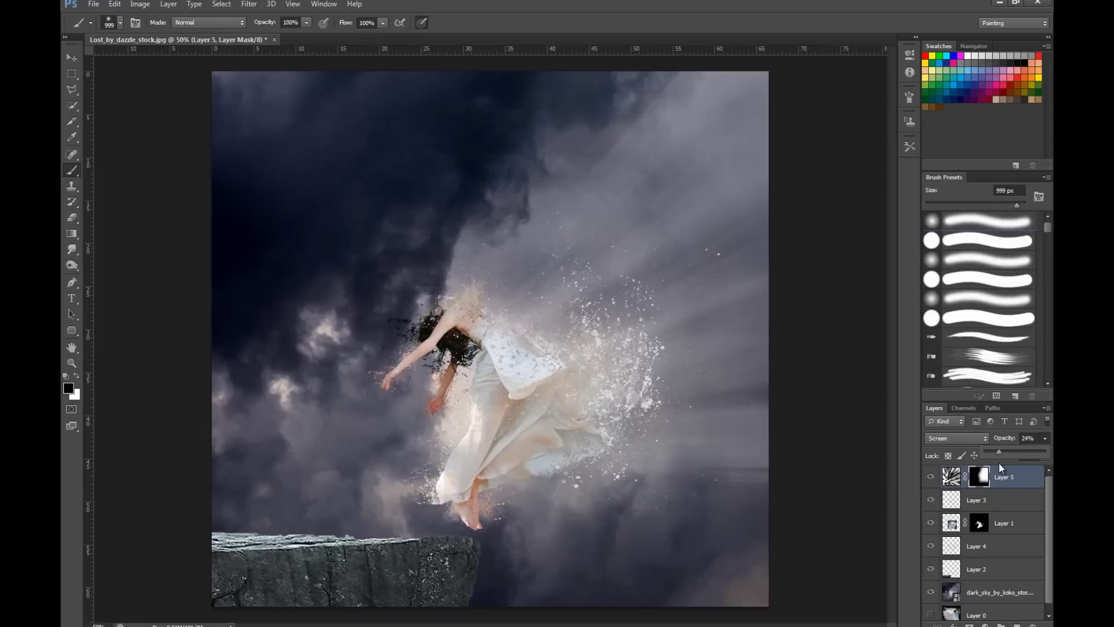
drag(1006, 466, 1011, 466)
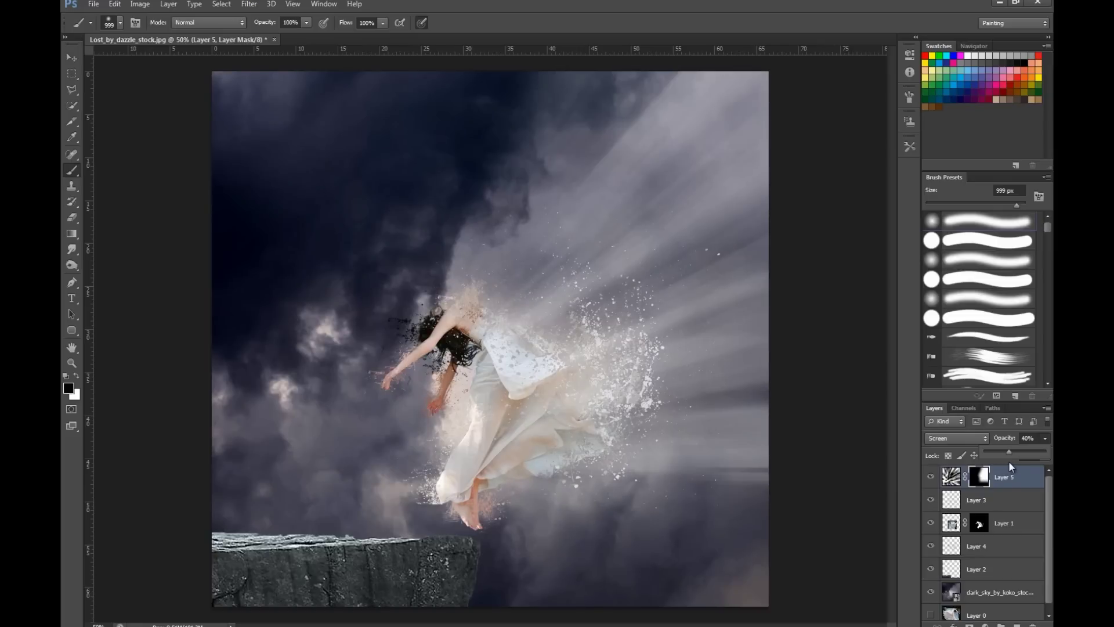
click(1044, 438)
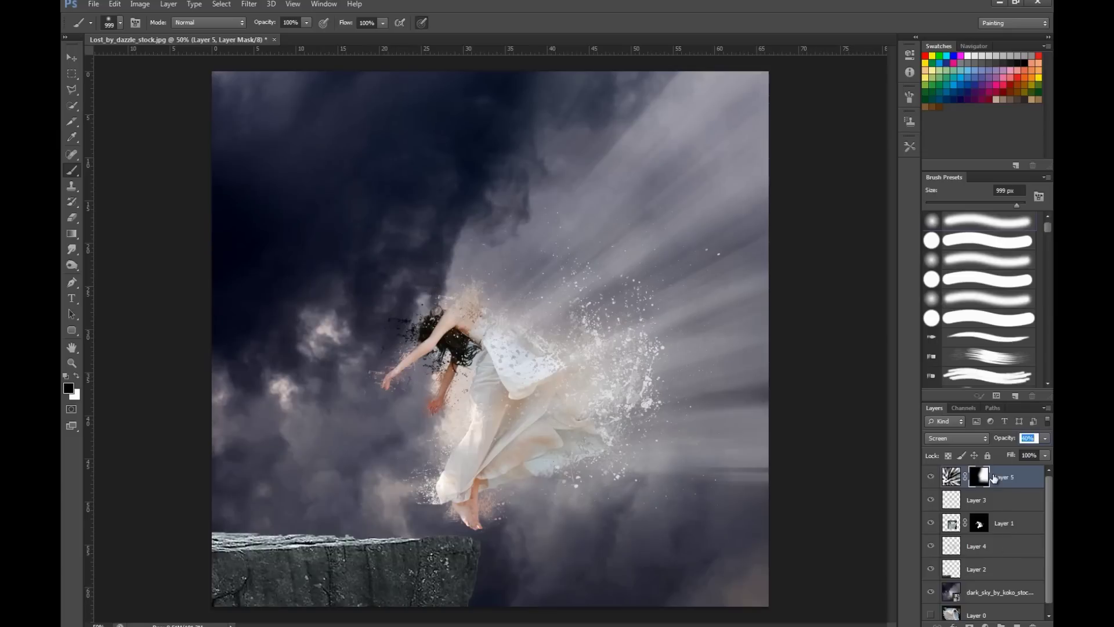
Add a new layer above the light-ray layer and fill it with rendered Clouds
key(ctrl+shift+alt+n)
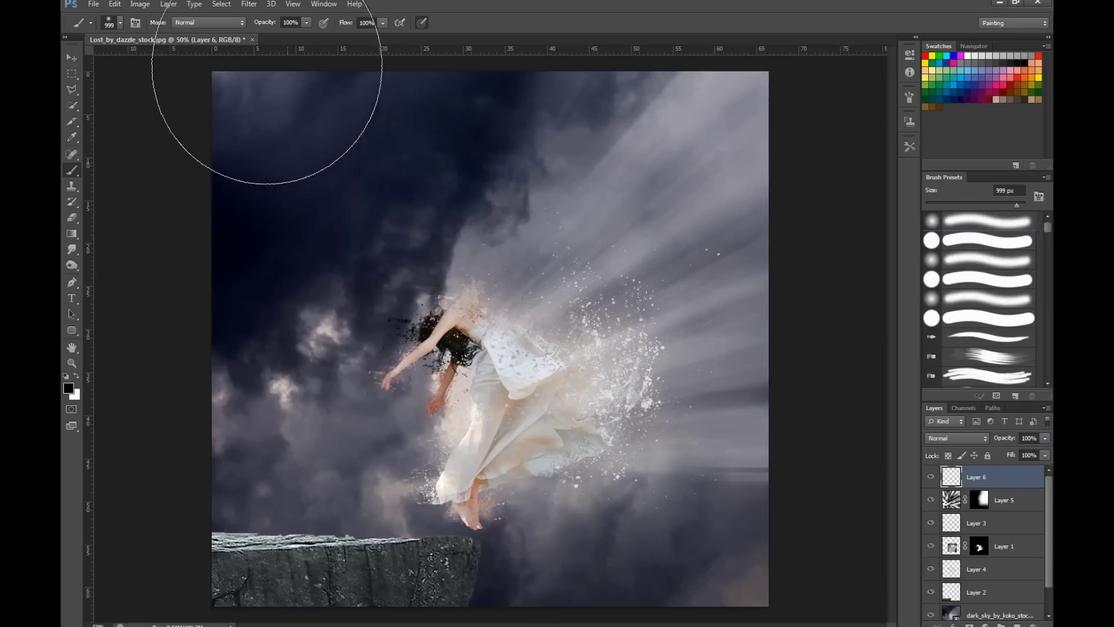
click(227, 4)
mouse_move(246, 6)
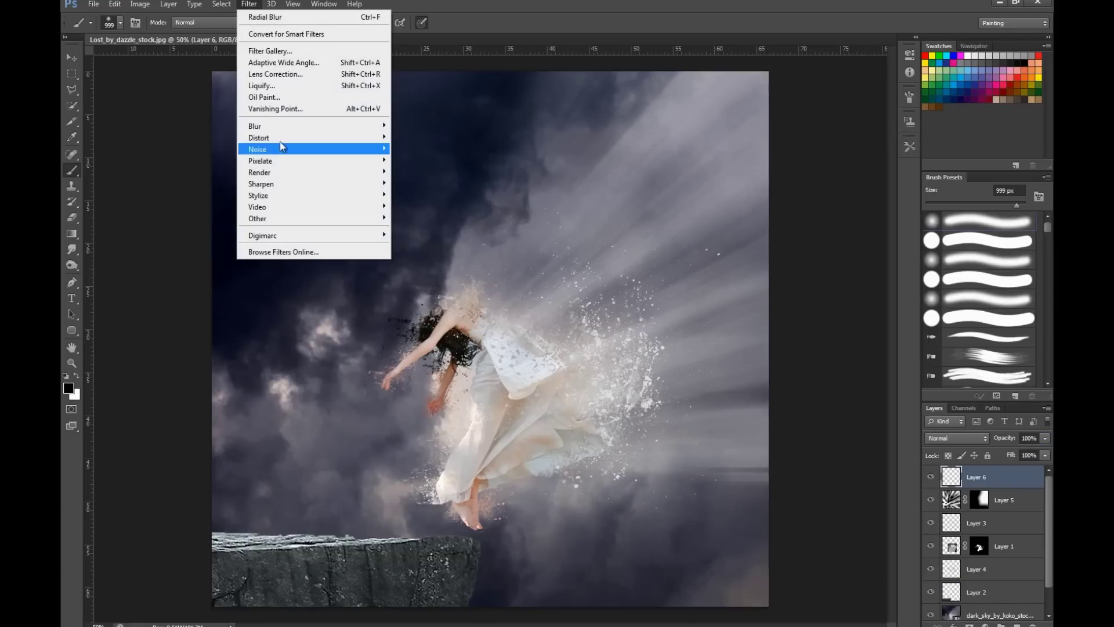
mouse_move(290, 172)
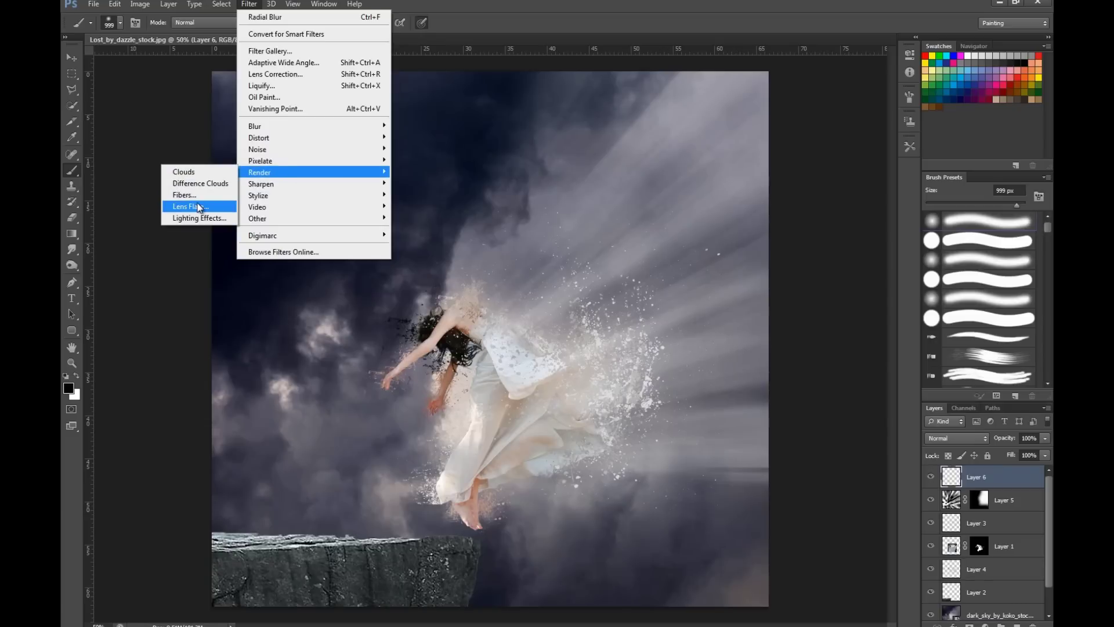
click(211, 172)
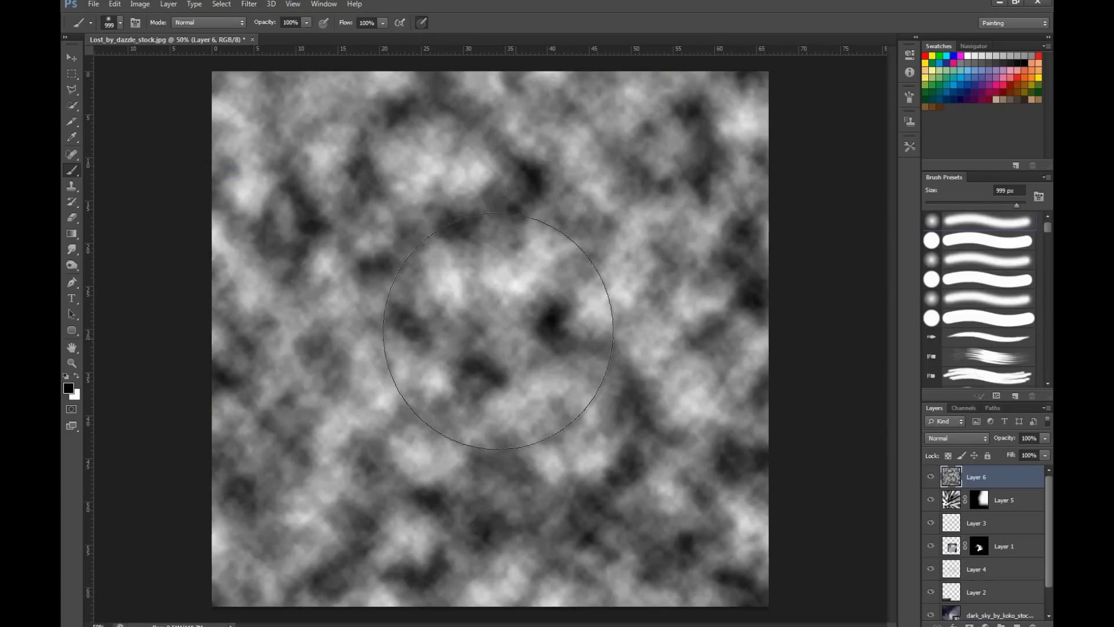
Apply the Threshold adjustment to the rendered clouds layer, turning it into pure black and white
click(239, 6)
click(169, 4)
click(140, 4)
mouse_move(191, 35)
click(367, 195)
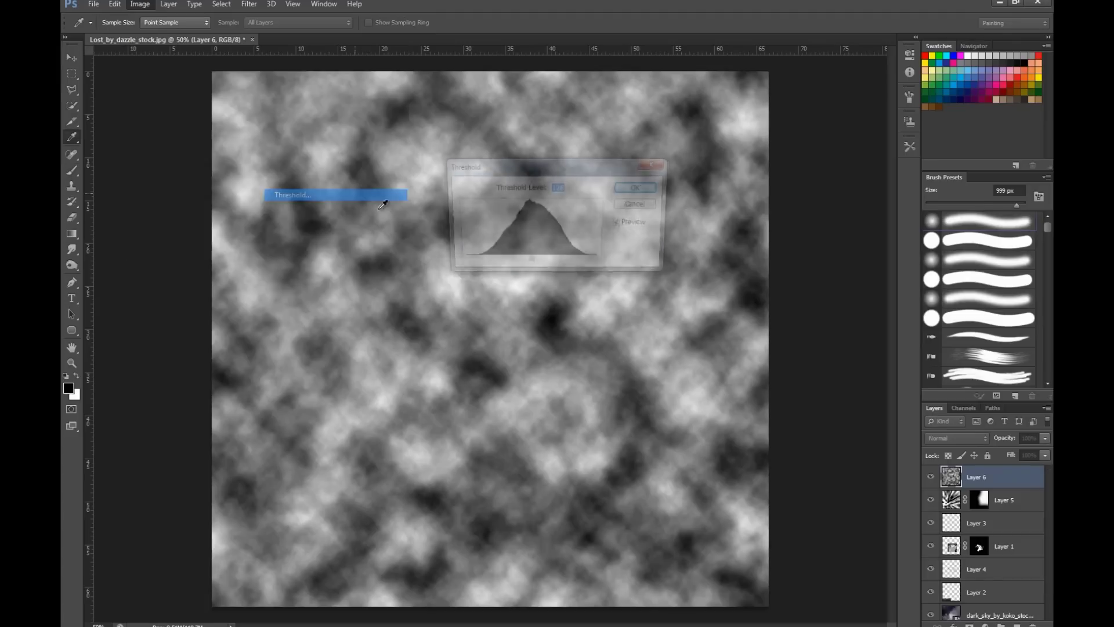
click(634, 189)
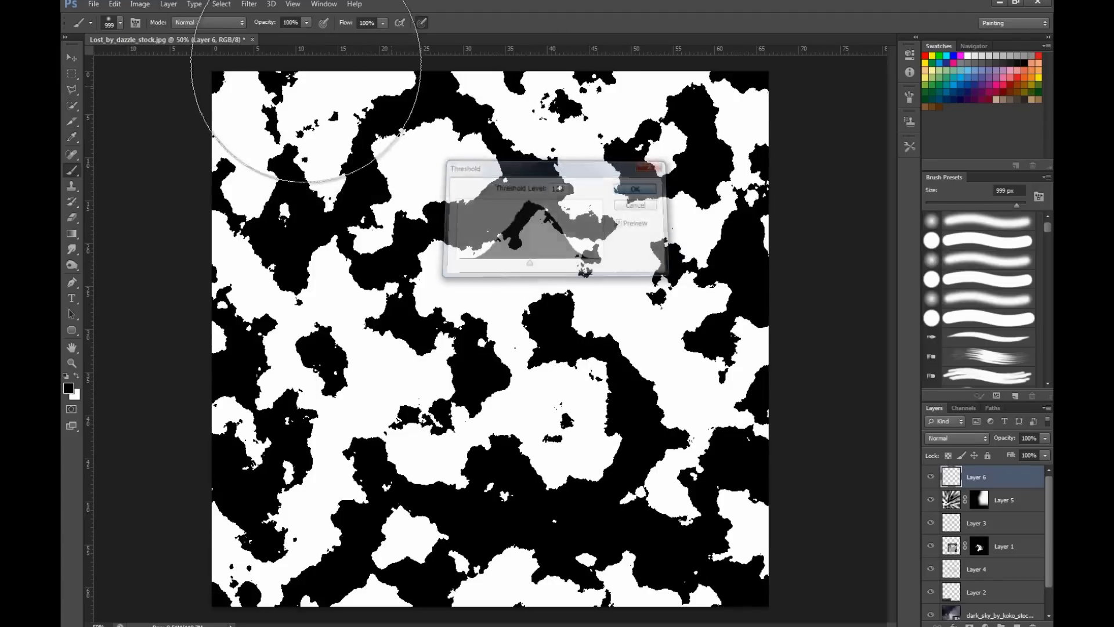
Apply a Radial Blur to the thresholded clouds with amount 100, Zoom method, Good quality and the existing off-centre blur origin
click(248, 5)
mouse_move(304, 133)
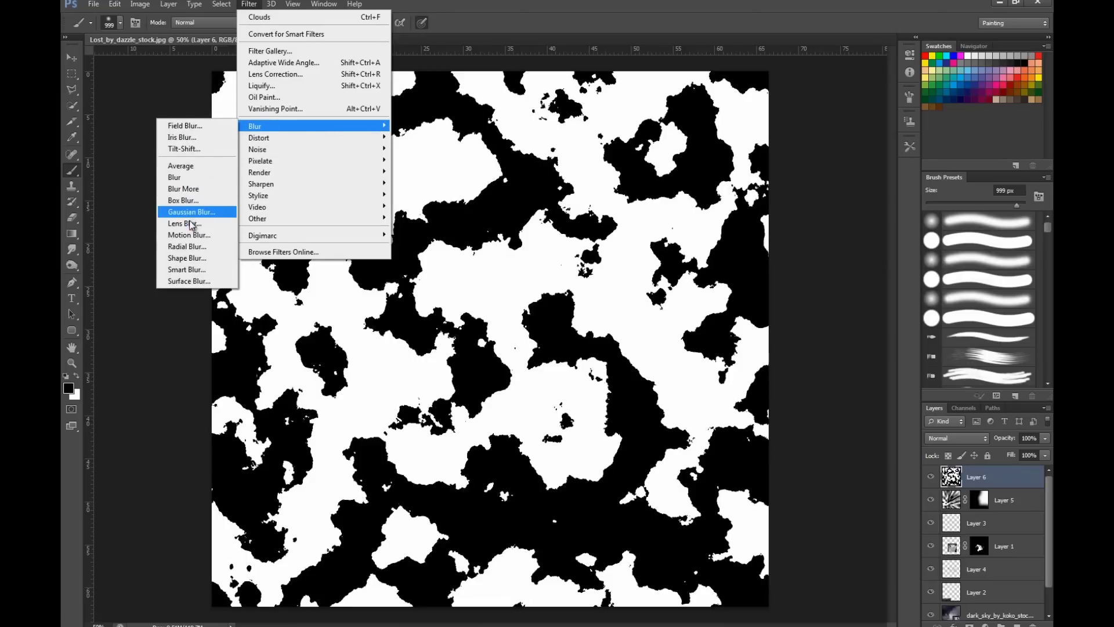
click(196, 249)
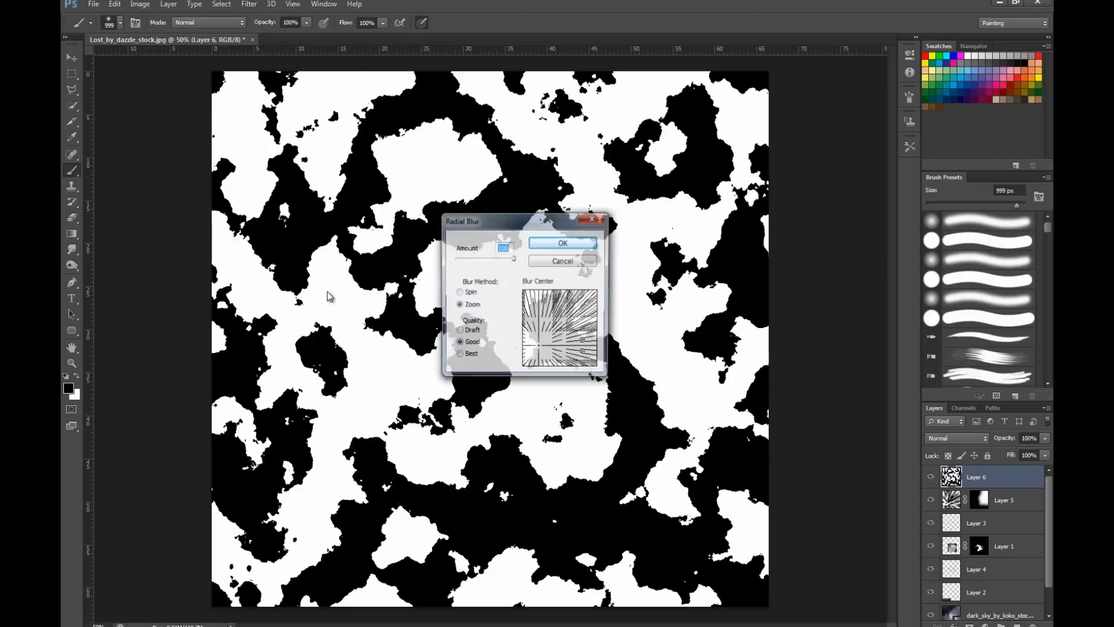
click(580, 243)
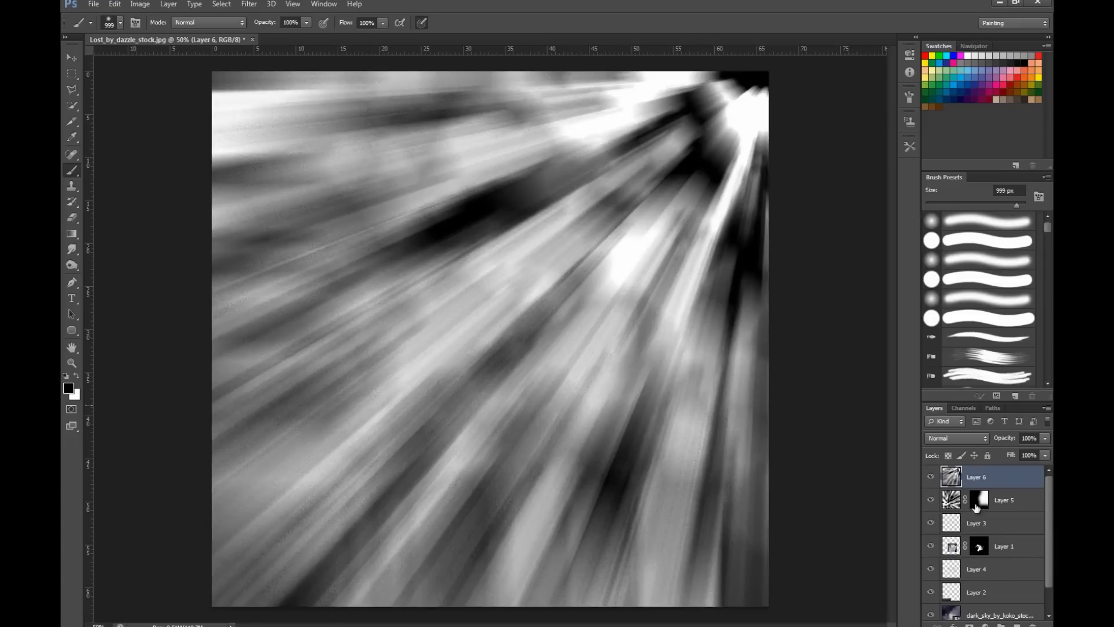
Set Layer 6's blend mode to Soft Light and lower its opacity to 32%
click(974, 438)
click(957, 280)
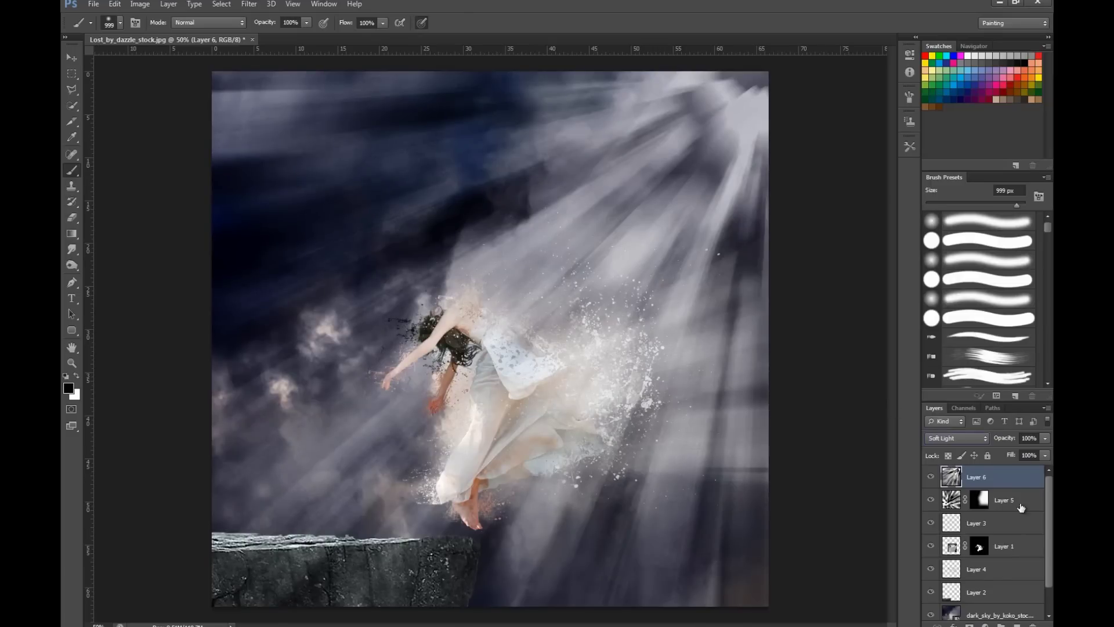
click(1043, 438)
drag(1017, 455, 1000, 451)
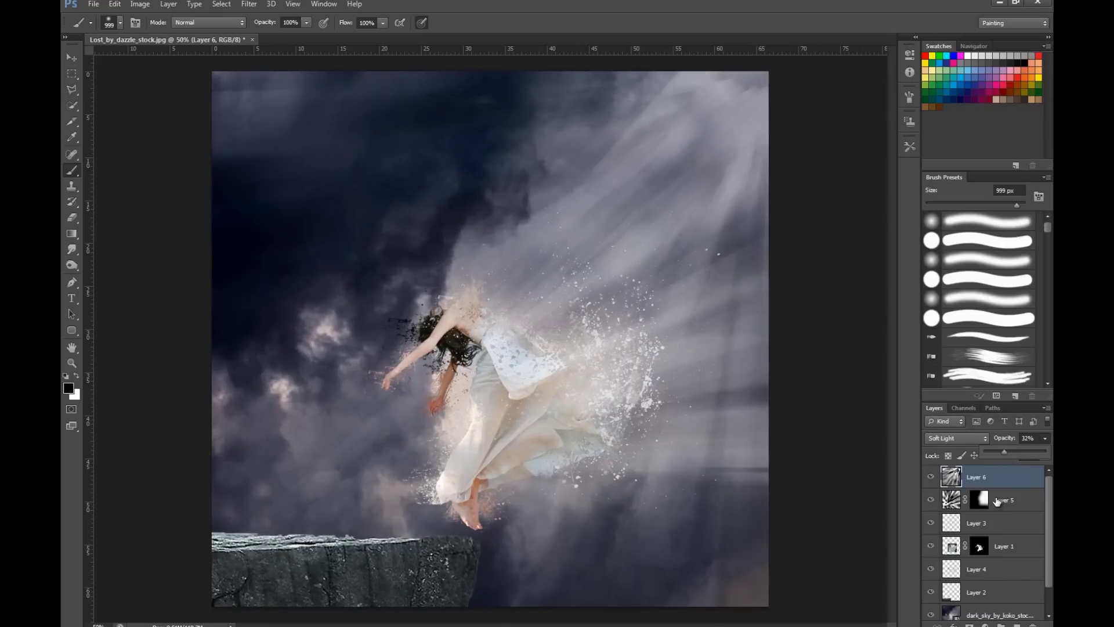
Set the masked light-ray Layer 5 to Soft Light at 18% opacity, and reselect Layer 6
click(999, 500)
drag(998, 444, 982, 440)
click(982, 441)
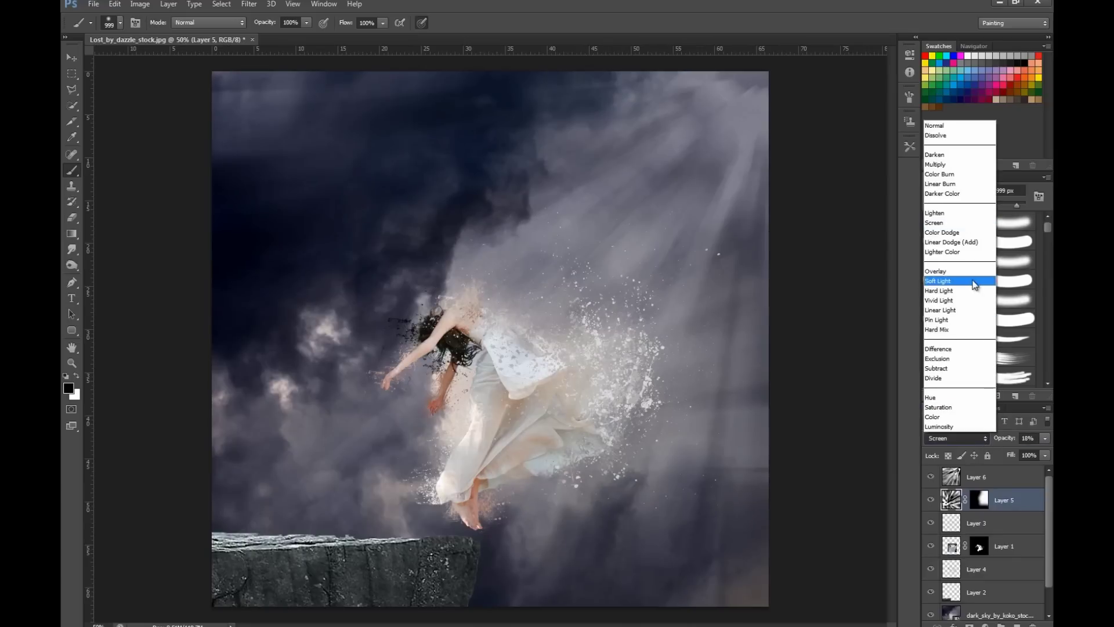
click(957, 282)
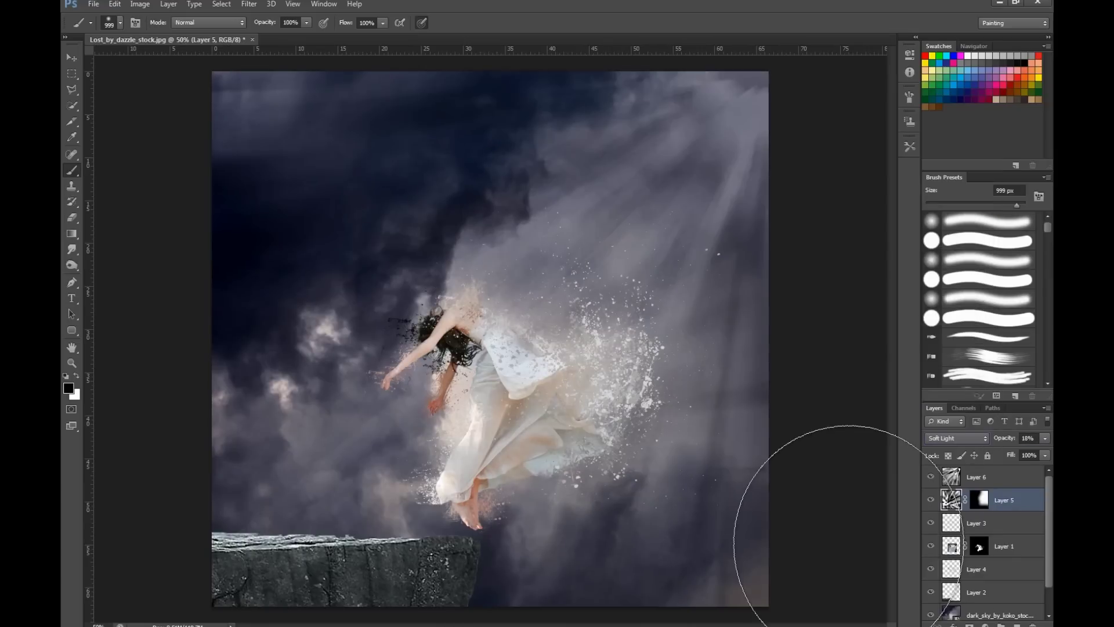
click(989, 480)
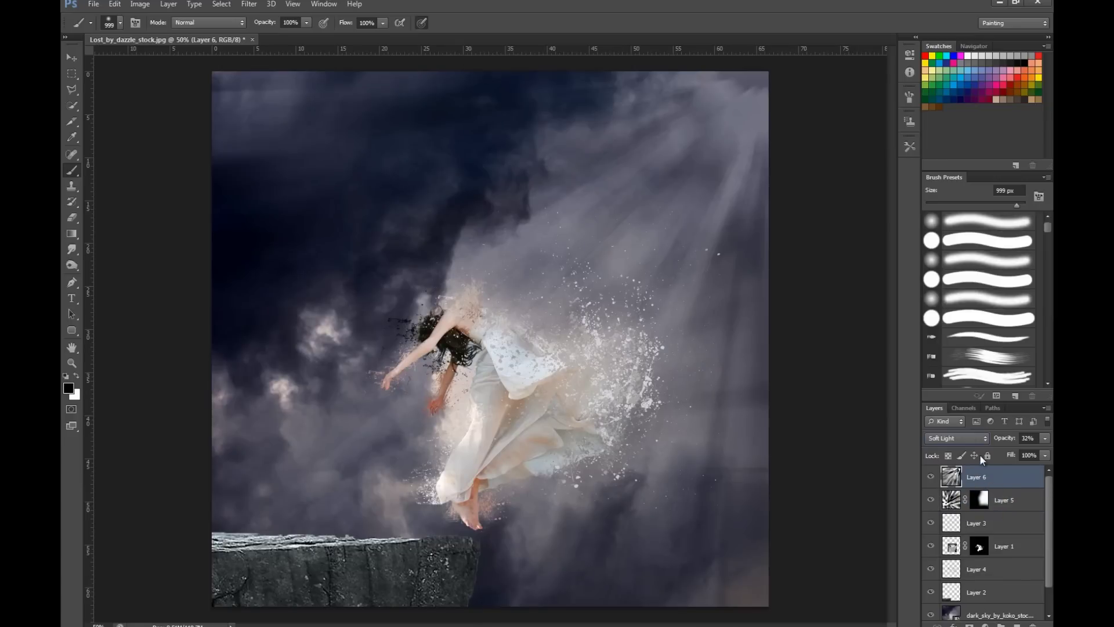
click(142, 5)
mouse_move(160, 36)
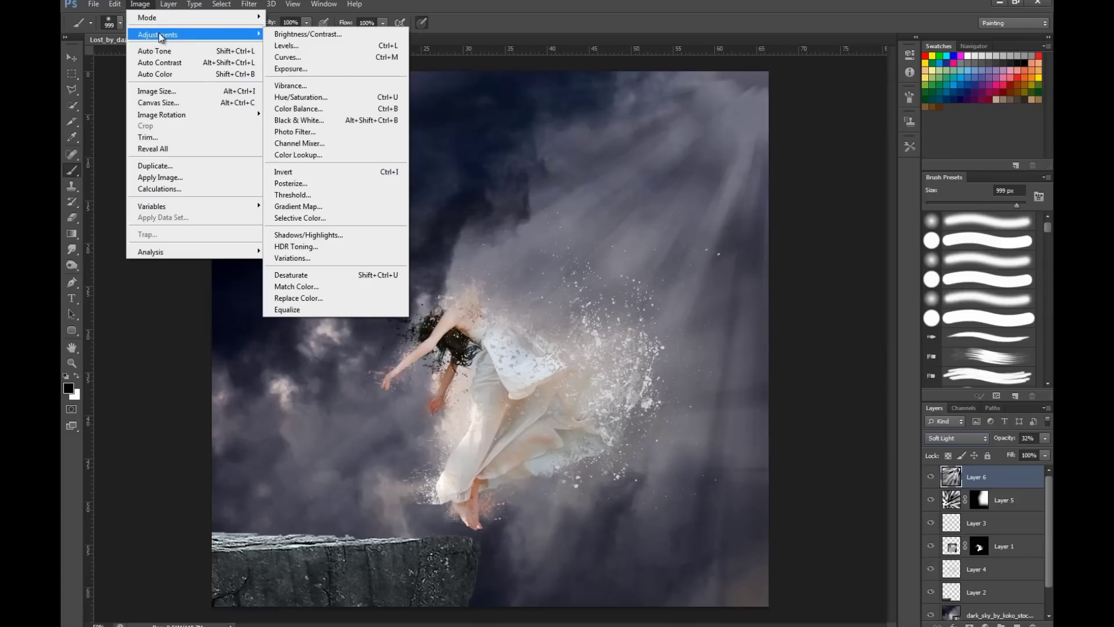
click(367, 99)
drag(600, 184, 632, 194)
click(740, 124)
key(b)
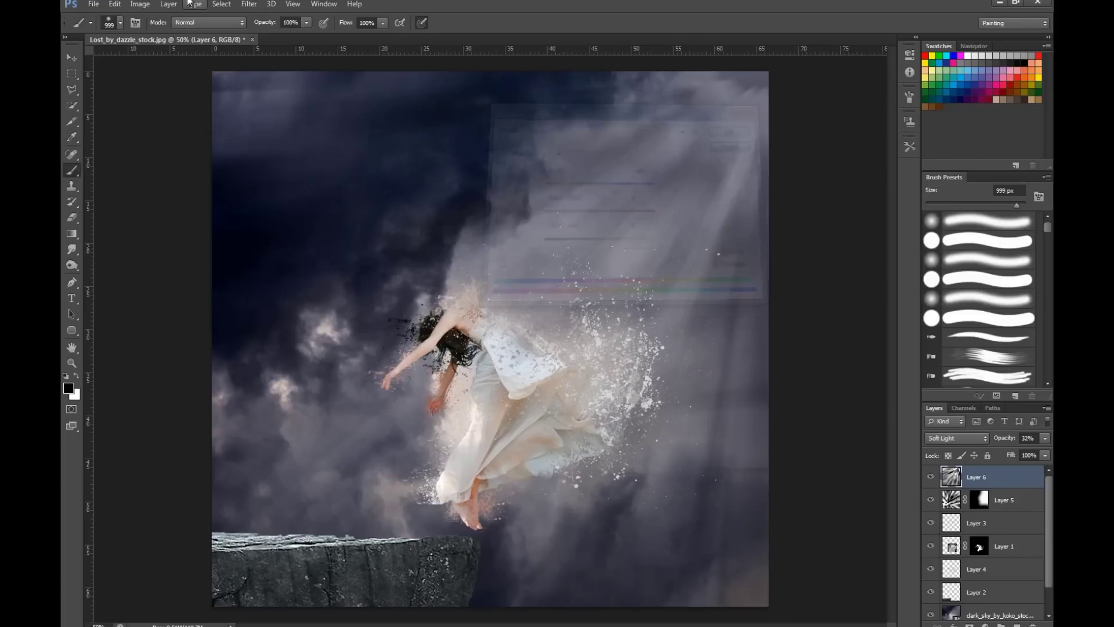
Add a Color Overlay style to Layer 6 and try teal #369192 as the overlay color
click(169, 4)
mouse_move(192, 69)
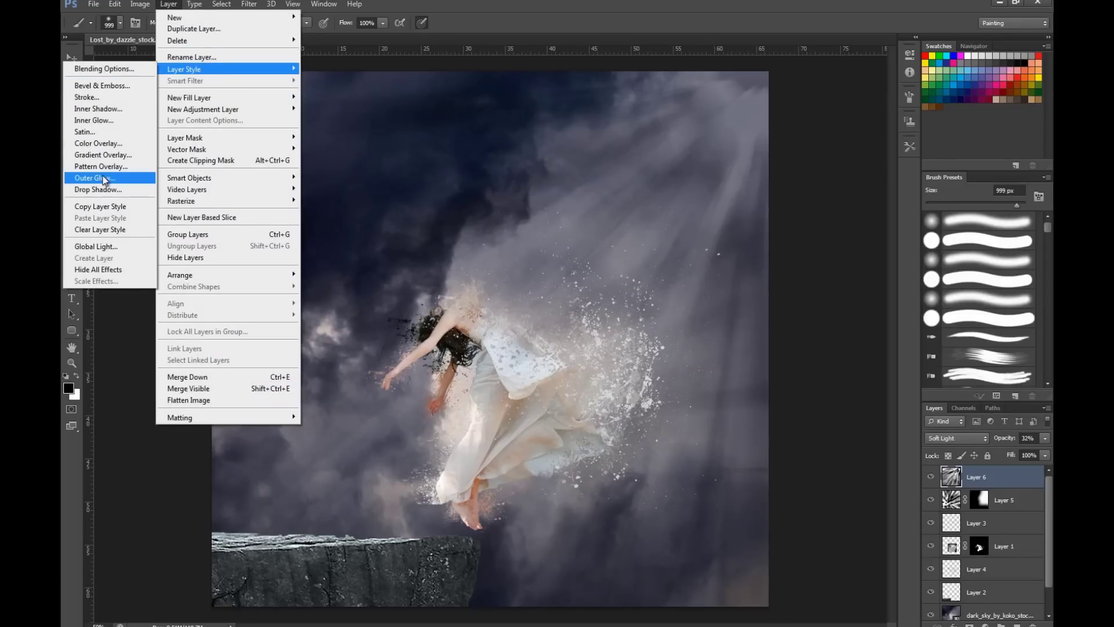
click(113, 143)
drag(562, 170, 902, 138)
click(989, 175)
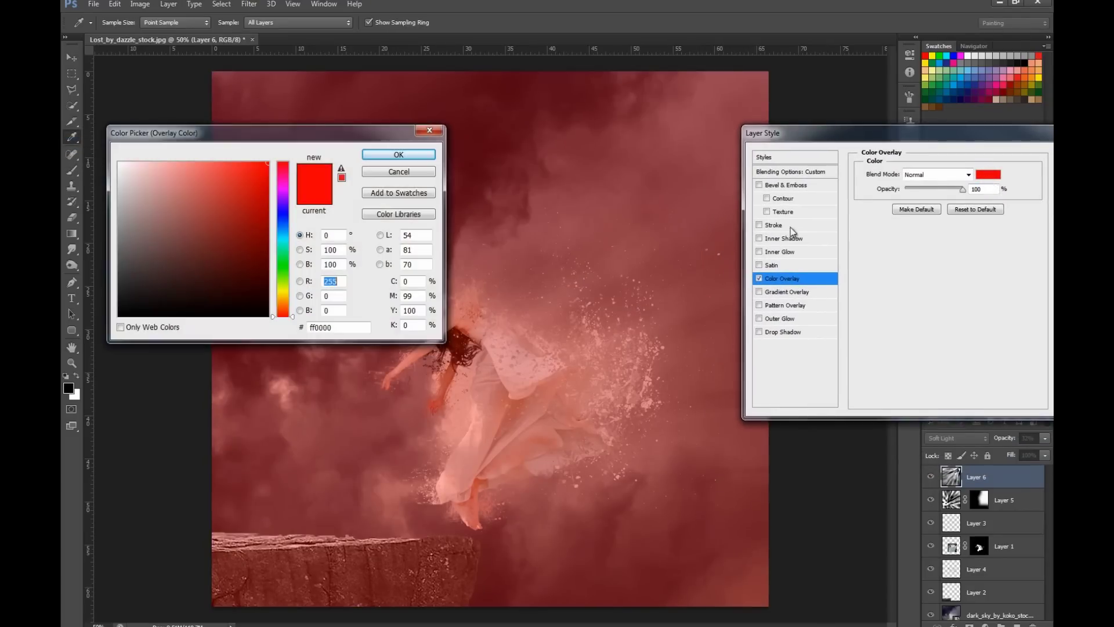
click(283, 237)
drag(244, 180, 213, 228)
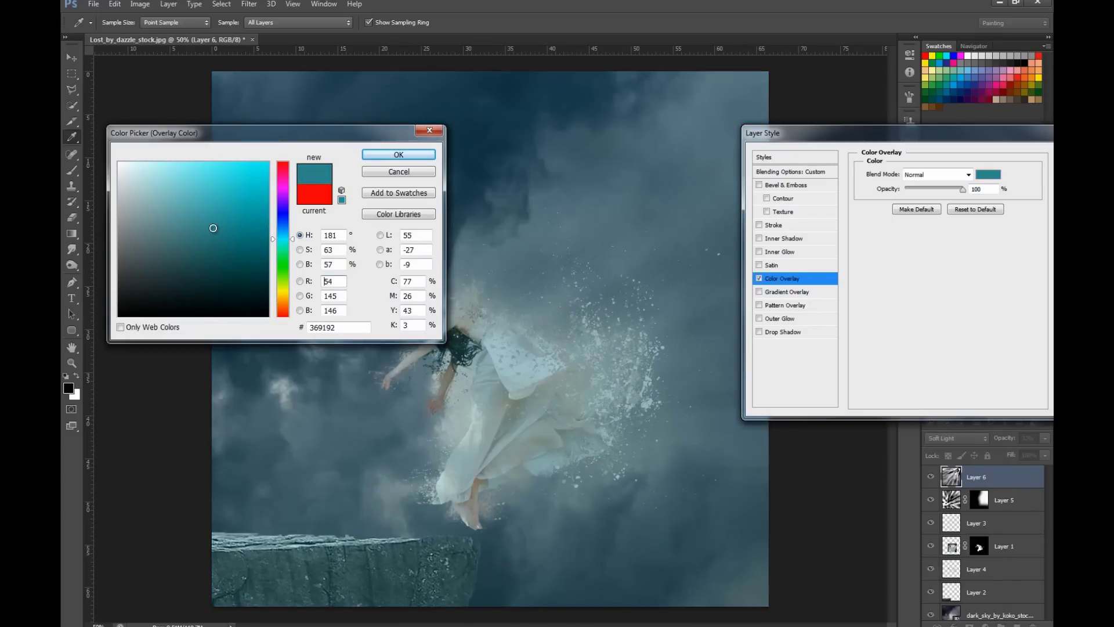
Change the overlay color to a dark olive green and apply the layer style
drag(283, 236, 284, 284)
drag(225, 230, 259, 236)
click(399, 155)
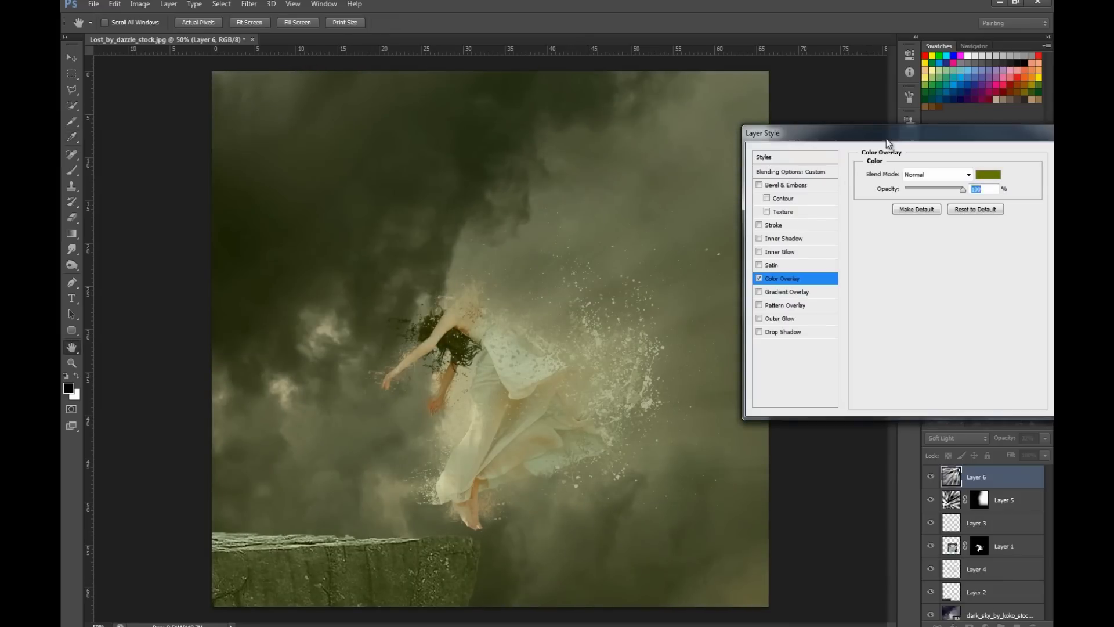
drag(886, 143, 577, 130)
key(b)
click(777, 148)
Try Layer 6 at 17% opacity, and toggle its Color Overlay off and on to compare
click(1045, 439)
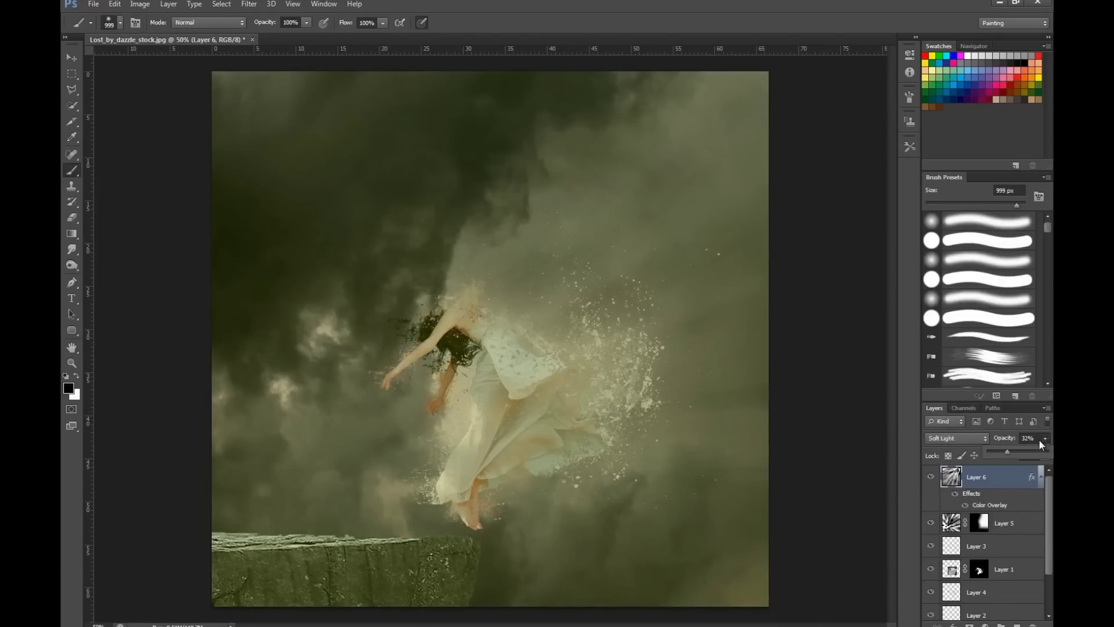
drag(1001, 451, 998, 452)
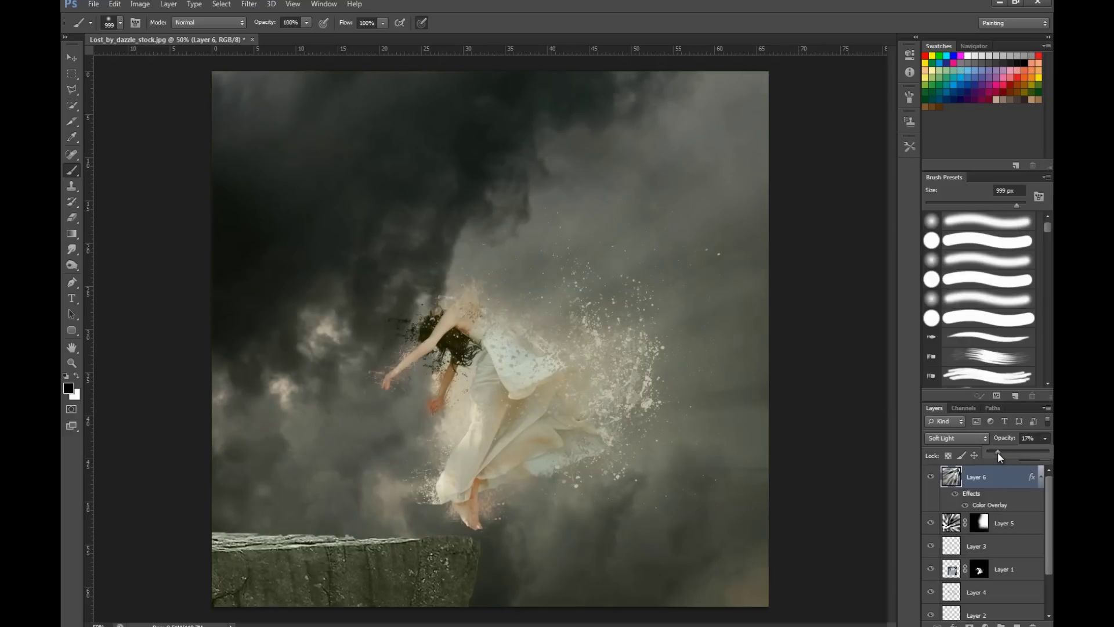
click(966, 507)
click(966, 507)
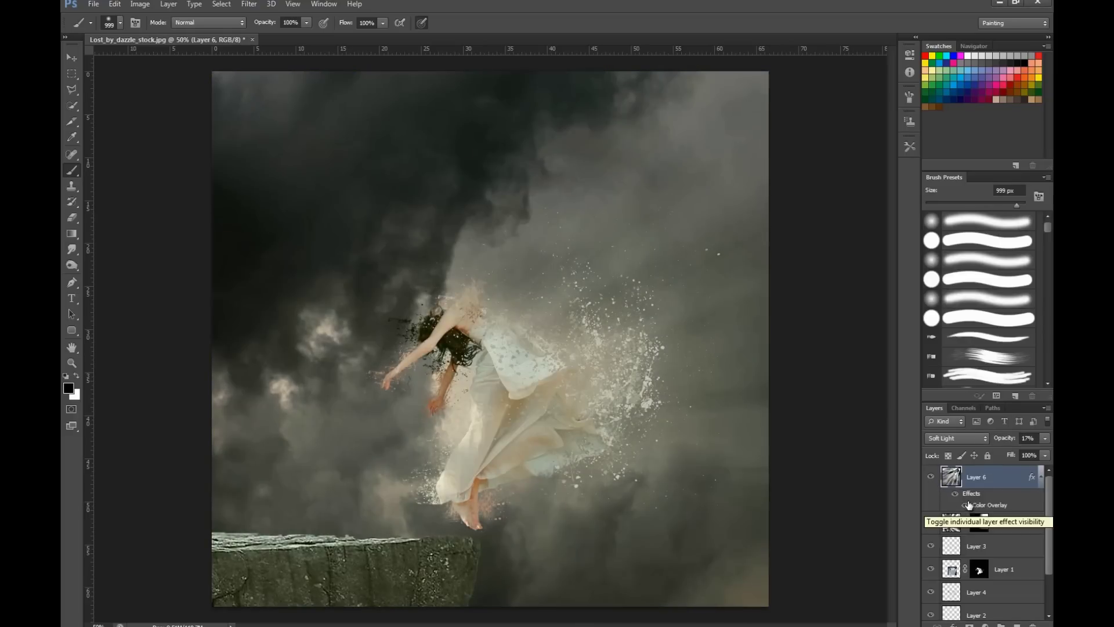
Reduce the Color Overlay's opacity to roughly a quarter, and set Layer 6's opacity to 34%
key(space)
double_click(948, 508)
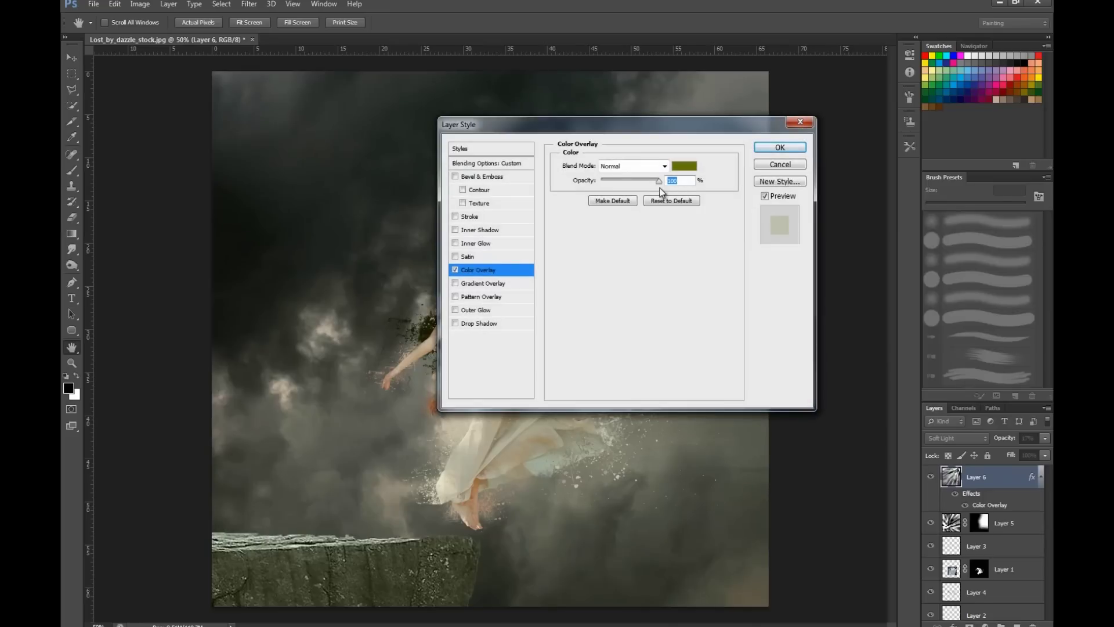
drag(659, 185, 618, 183)
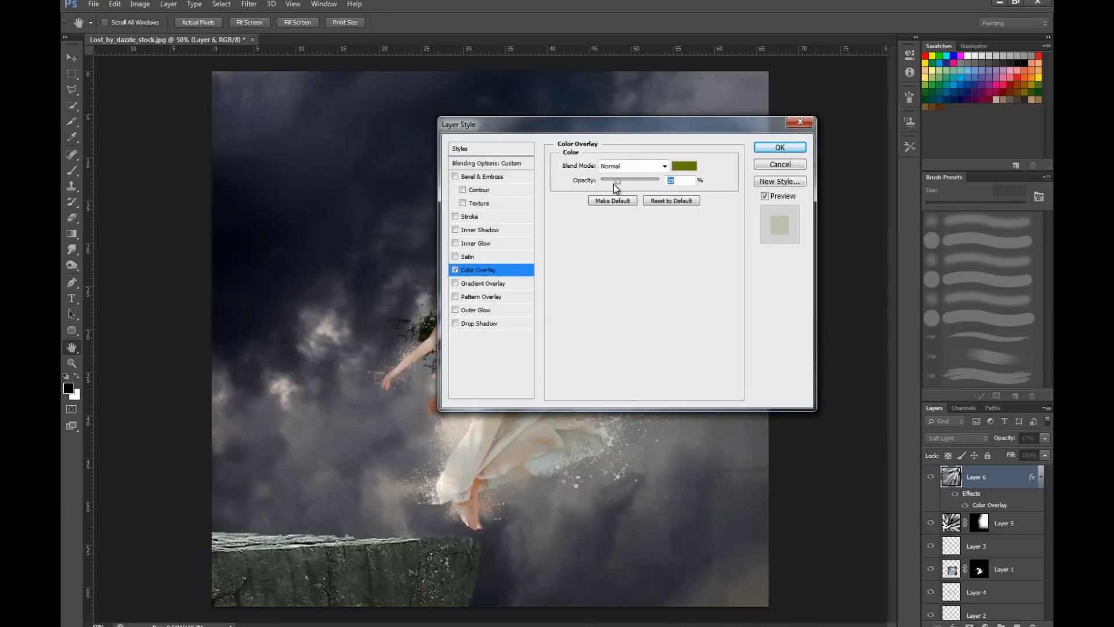
click(764, 149)
click(1047, 439)
drag(1013, 457, 1015, 458)
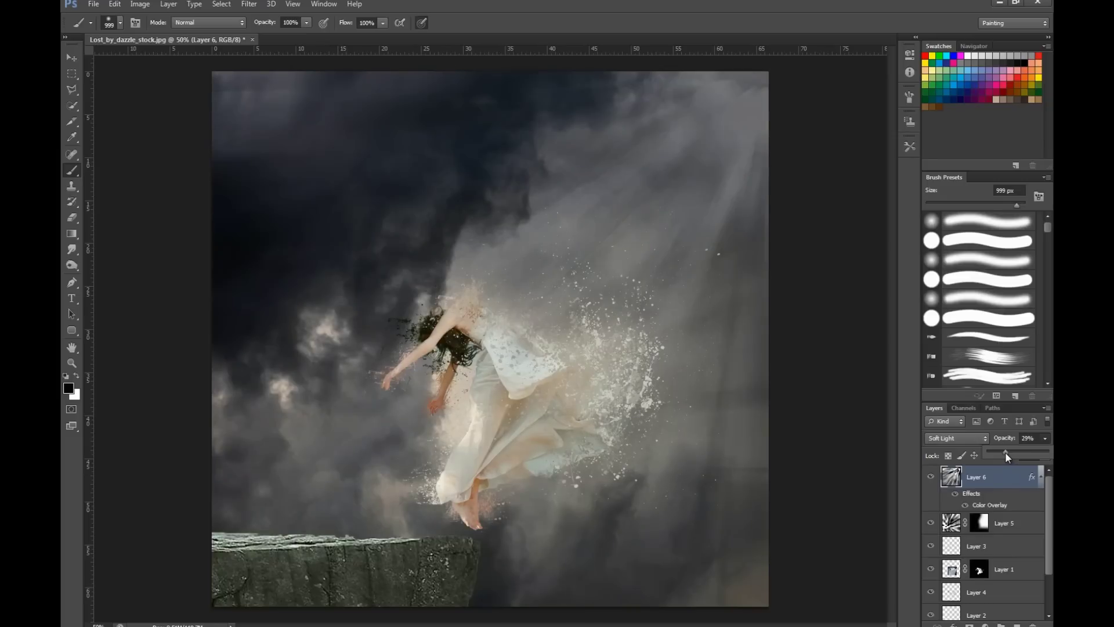
click(1046, 438)
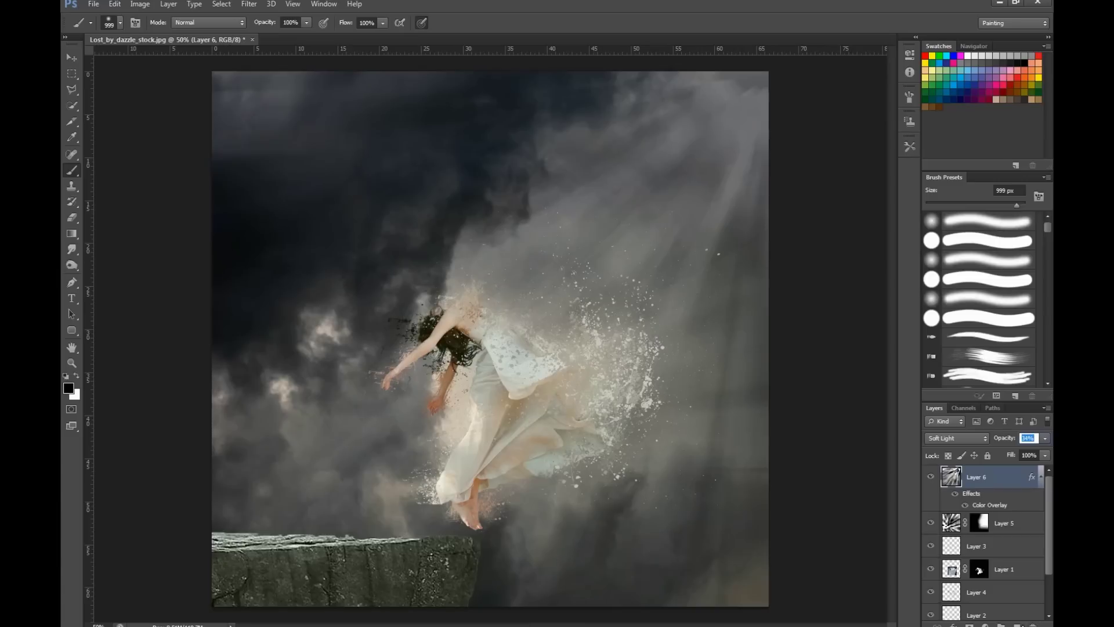
Add a Curves adjustment layer and darken the midtones with an RGB point at input 133, output 87
click(986, 625)
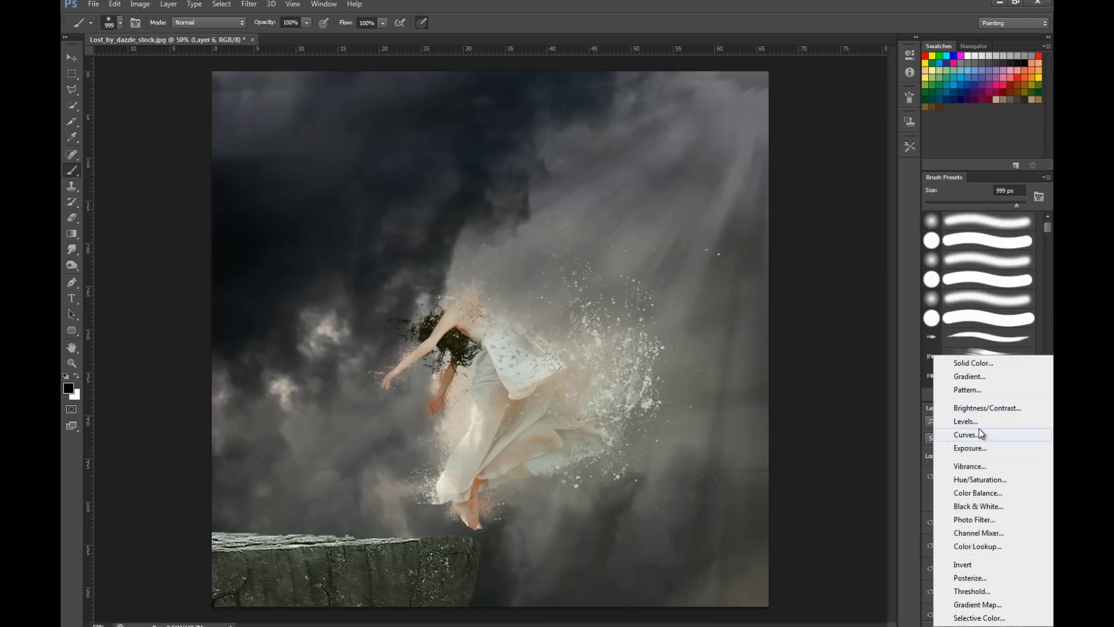
click(979, 434)
drag(840, 152, 840, 164)
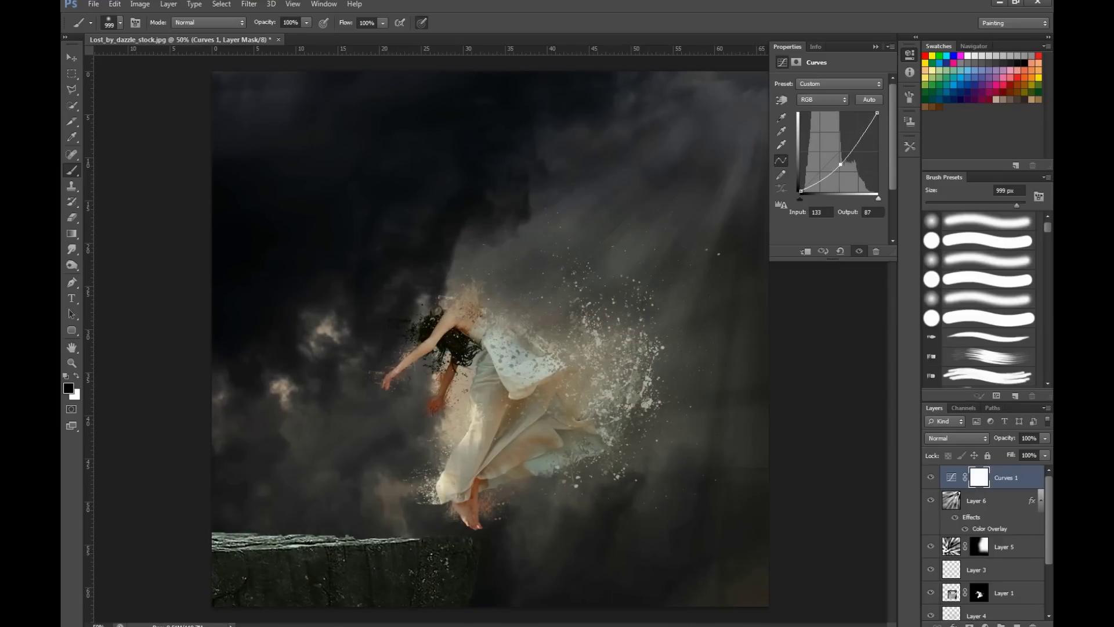
click(985, 625)
click(996, 446)
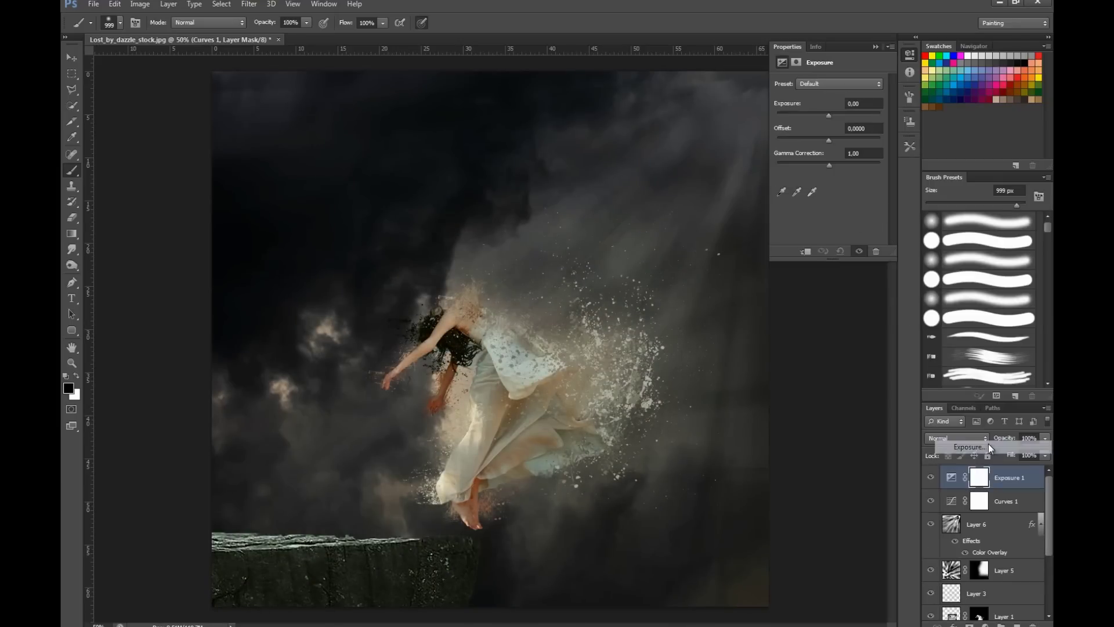
drag(824, 116, 831, 147)
click(1020, 476)
click(1034, 624)
click(550, 234)
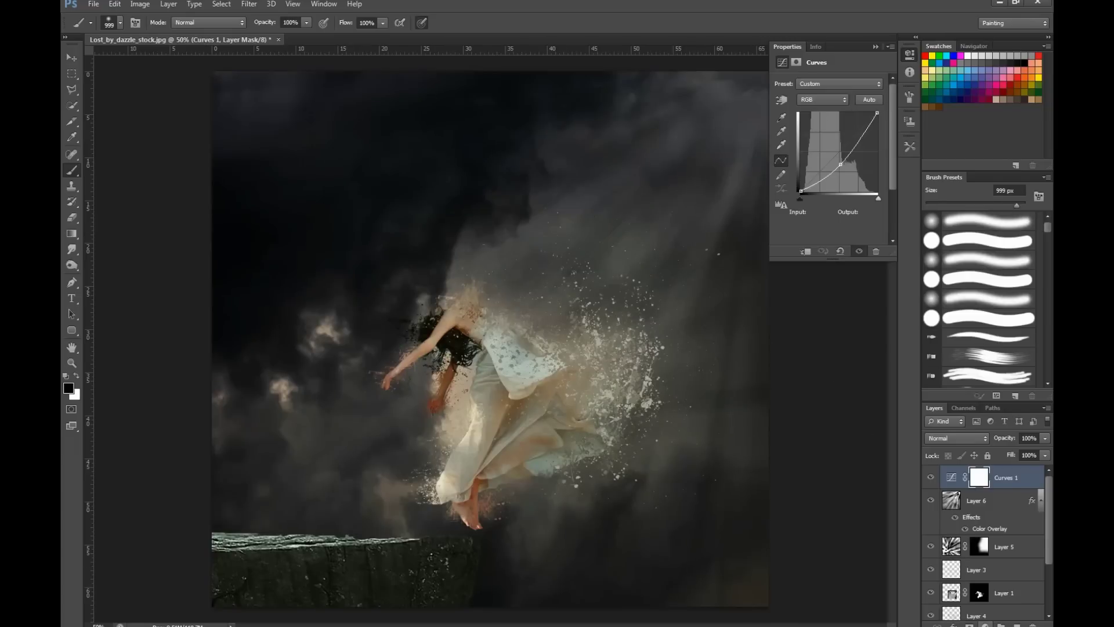
Add a Color Balance adjustment layer with midtones at Cyan/Red -22, Magenta/Green -22 and Yellow/Blue -4
click(985, 623)
click(1010, 492)
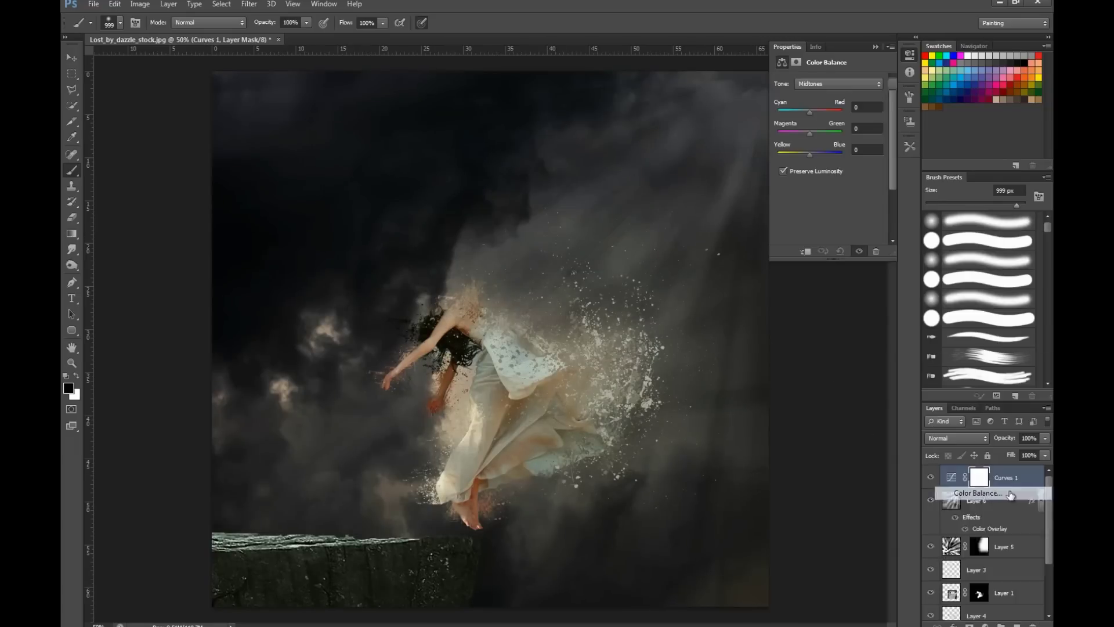
drag(811, 112, 810, 159)
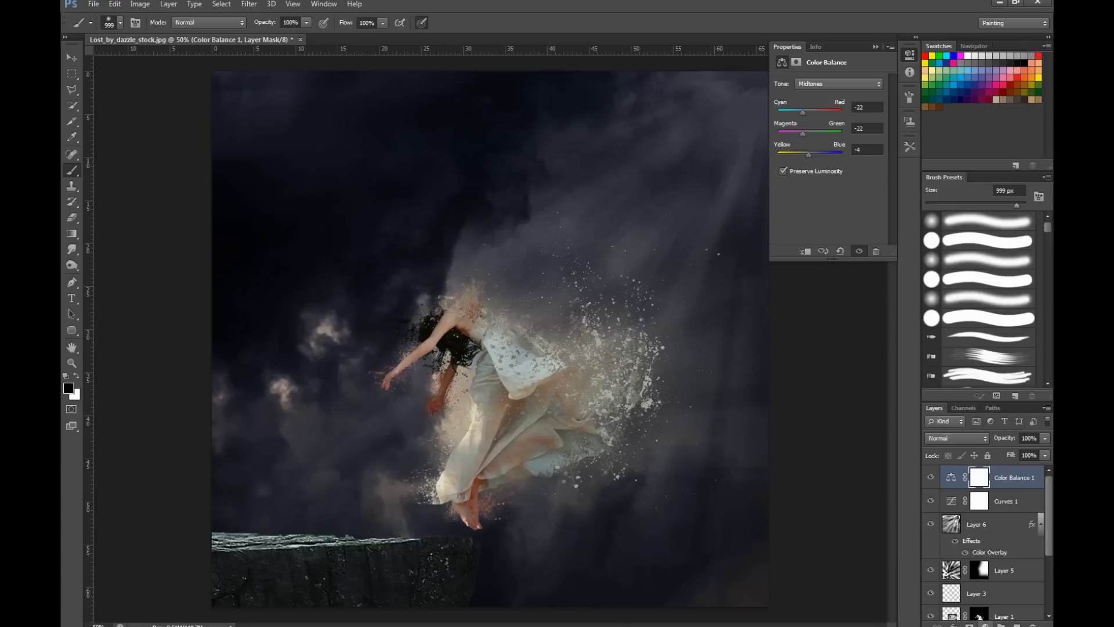
Add a Levels adjustment layer and raise the black output level to 32, keeping the white output at 255
click(985, 624)
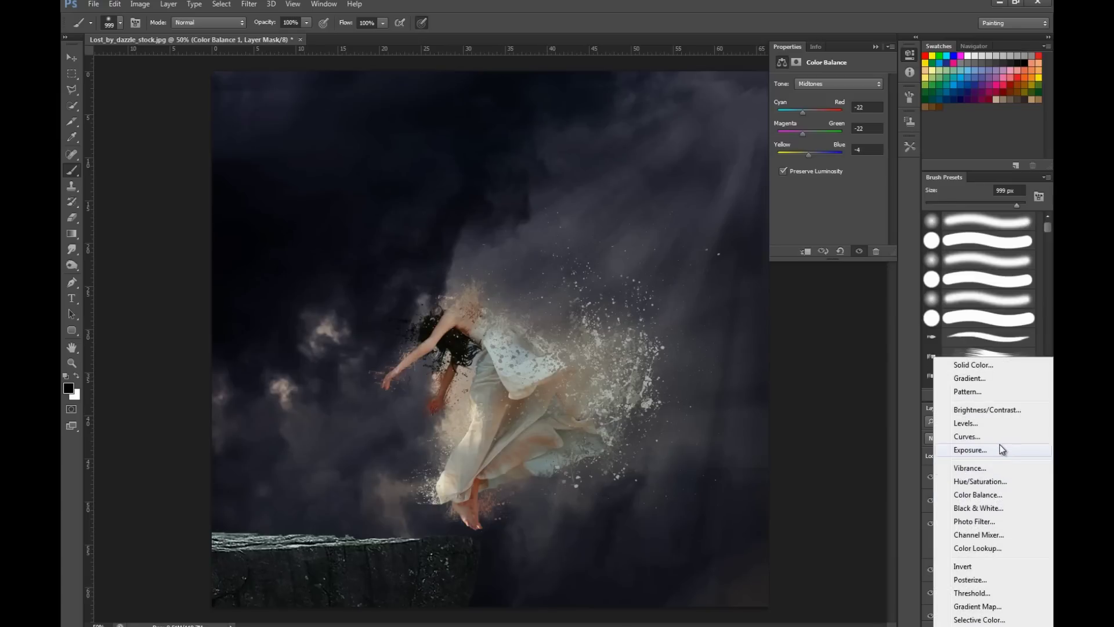
click(987, 423)
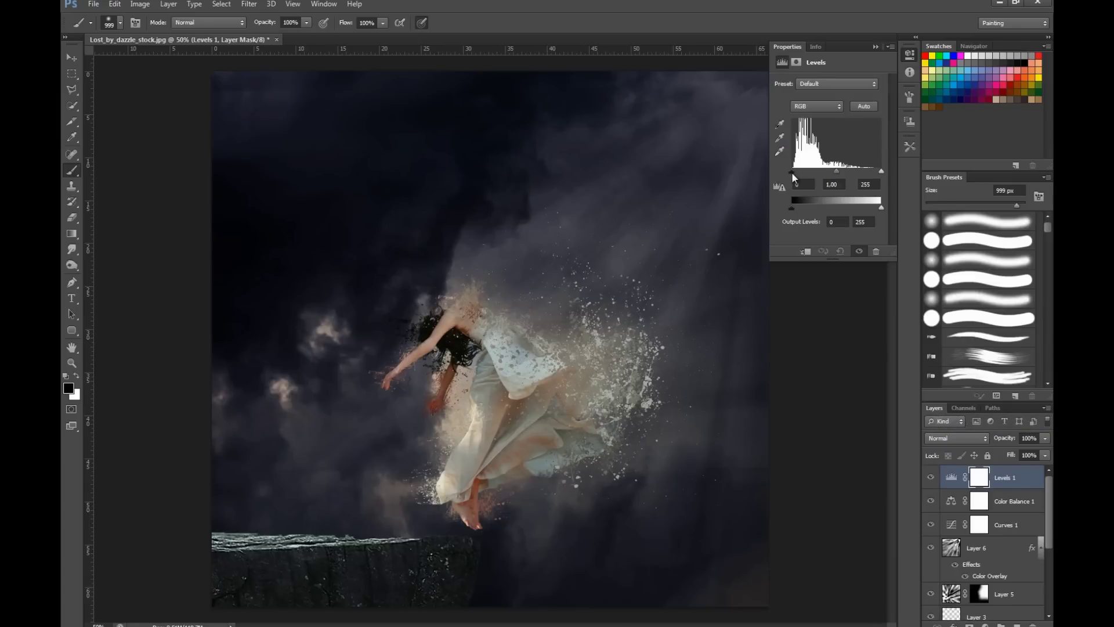
drag(793, 209, 800, 210)
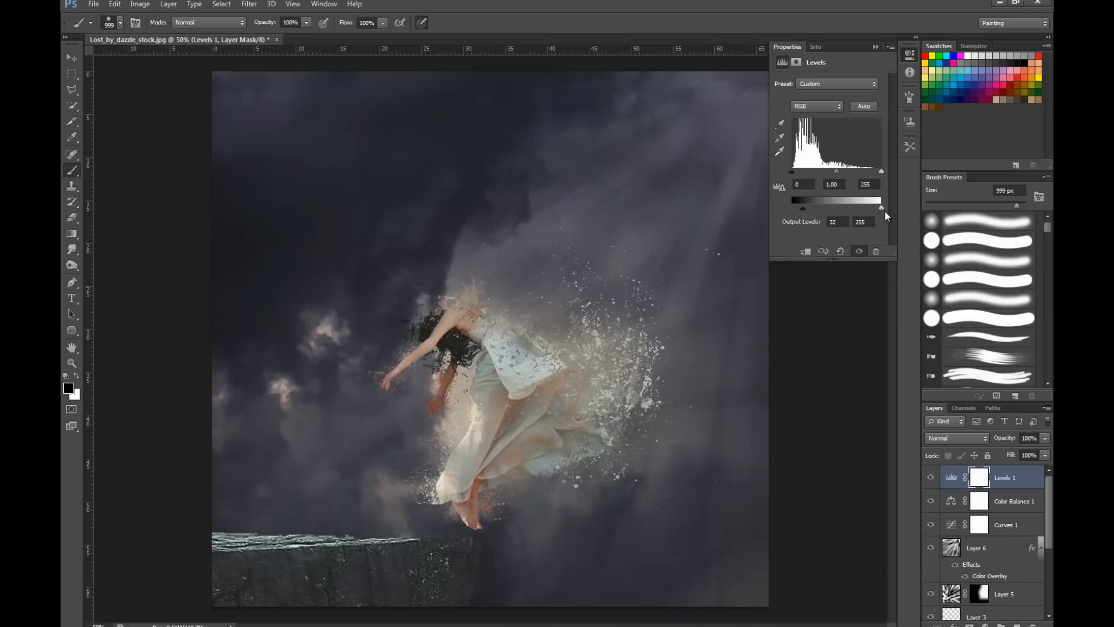
mouse_move(882, 208)
mouse_down()
mouse_move(865, 208)
mouse_move(891, 215)
mouse_up()
Add a Hue/Saturation adjustment layer with Hue +7, Saturation -22 and Lightness 0
click(985, 624)
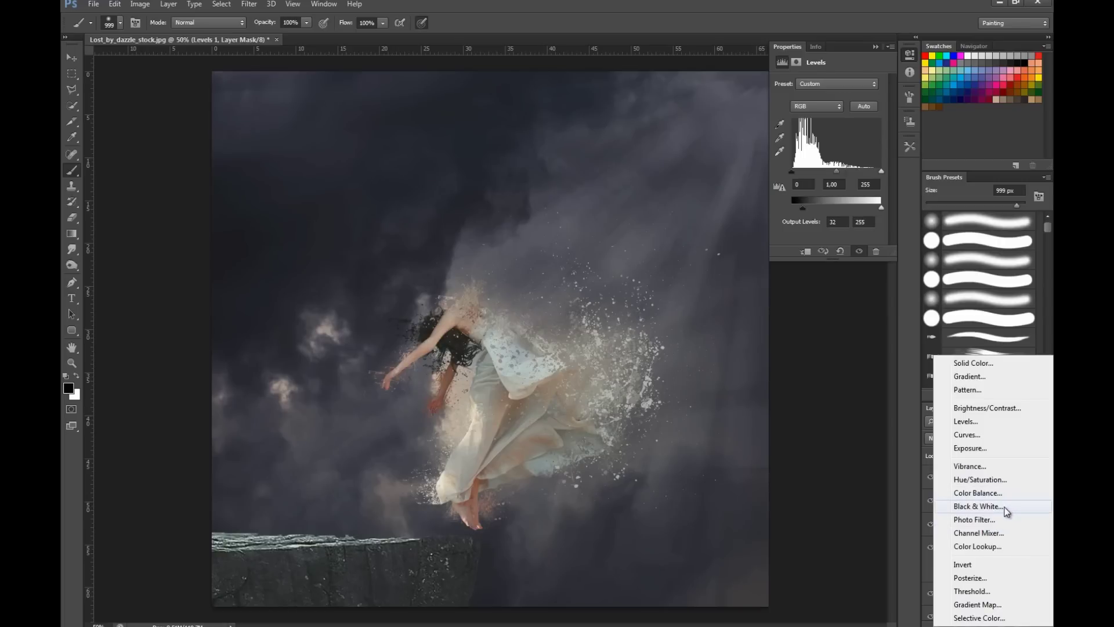
click(1005, 480)
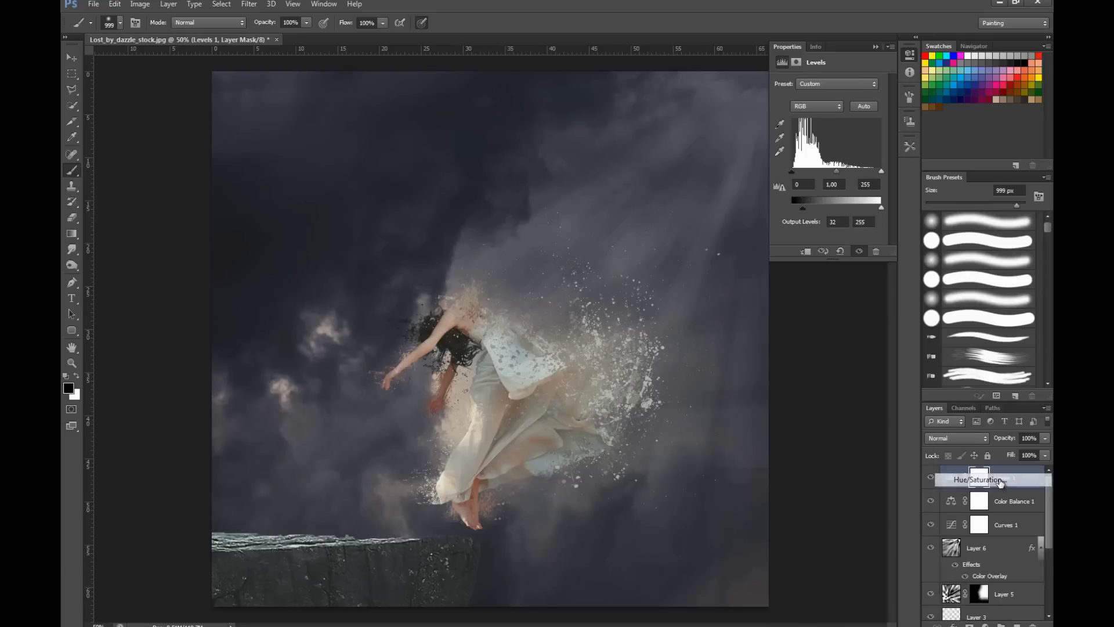
mouse_move(827, 130)
mouse_down()
mouse_move(809, 152)
mouse_move(816, 130)
mouse_move(866, 140)
mouse_move(837, 146)
mouse_up()
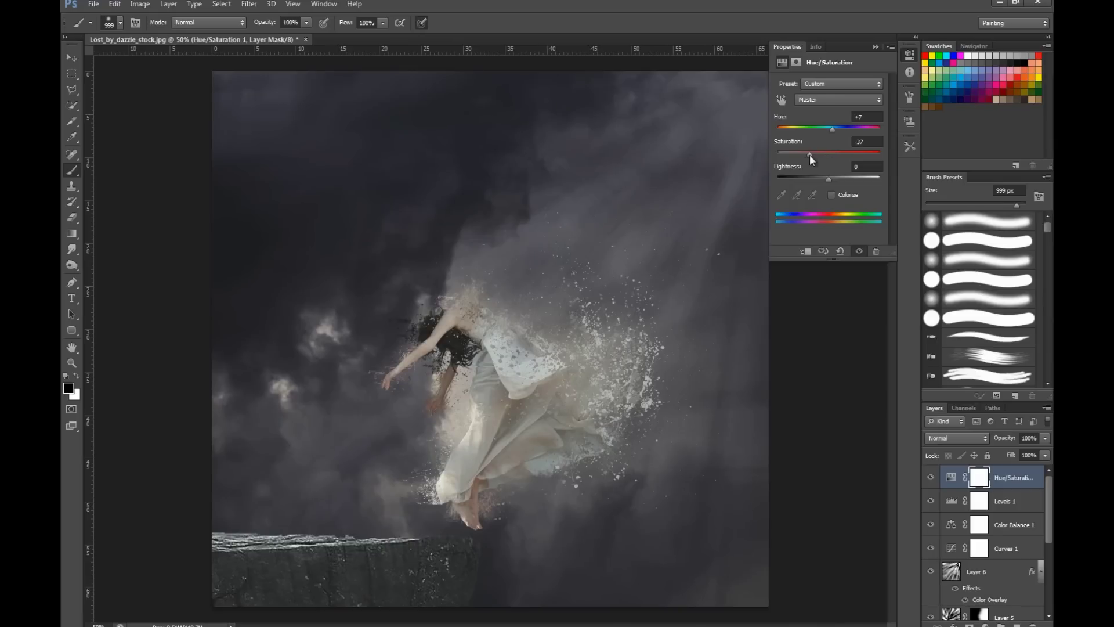
drag(832, 180, 821, 176)
double_click(866, 166)
text(0)
key(Return)
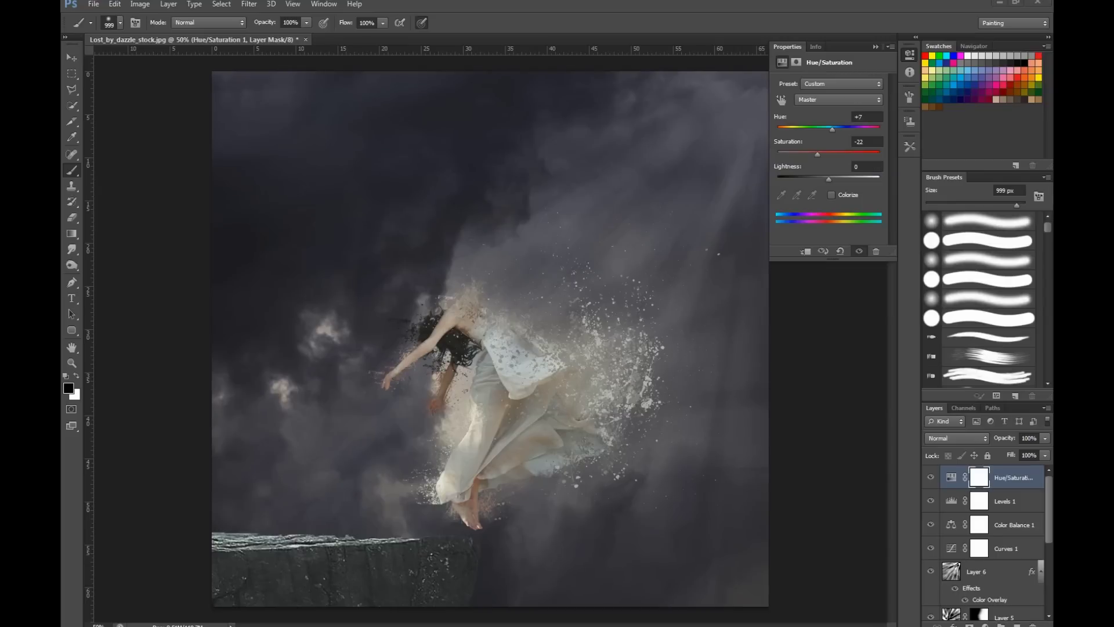